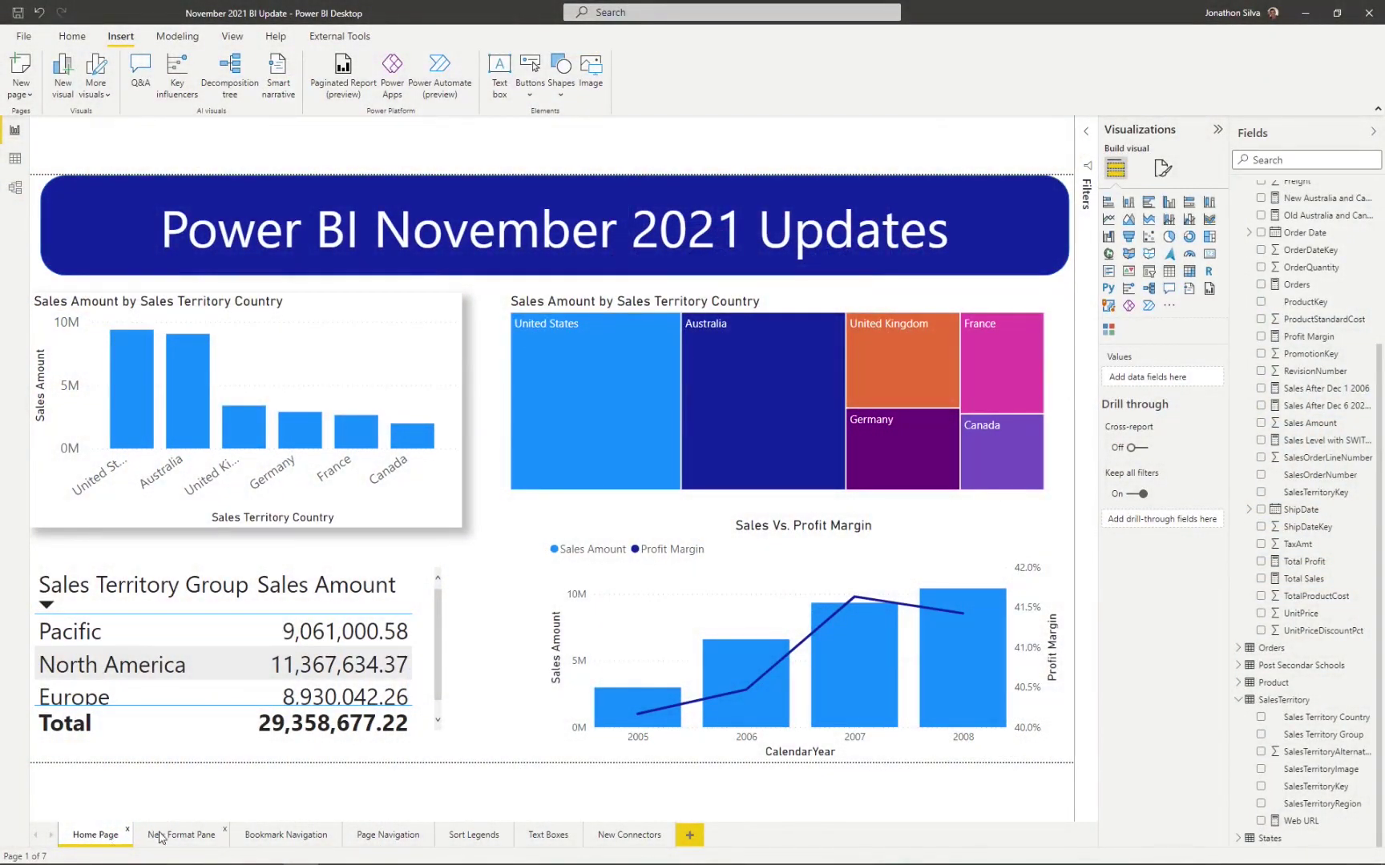
Step: Open the New Format Pane report page and select the Total Profit by Country column chart
click(173, 838)
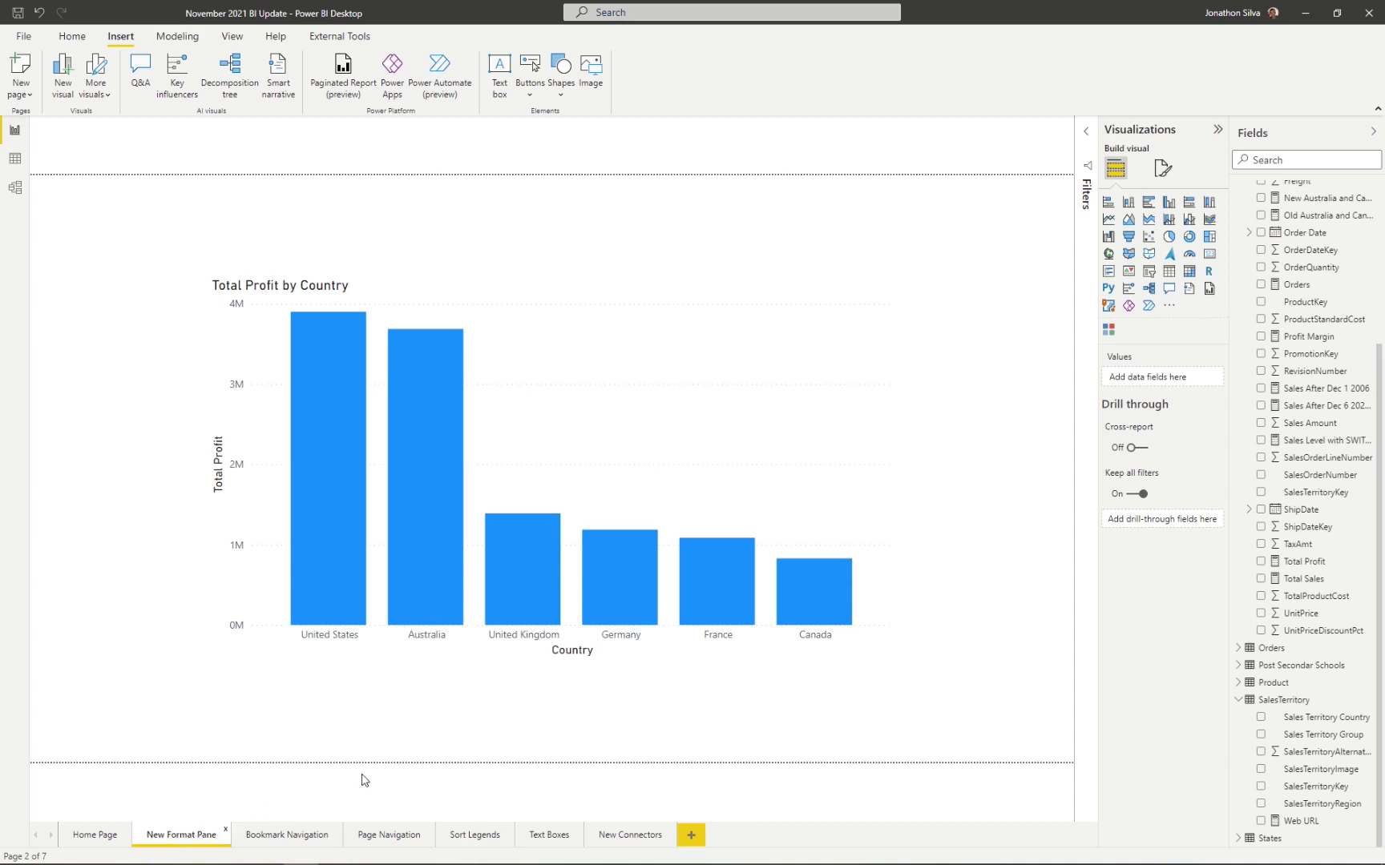
click(648, 461)
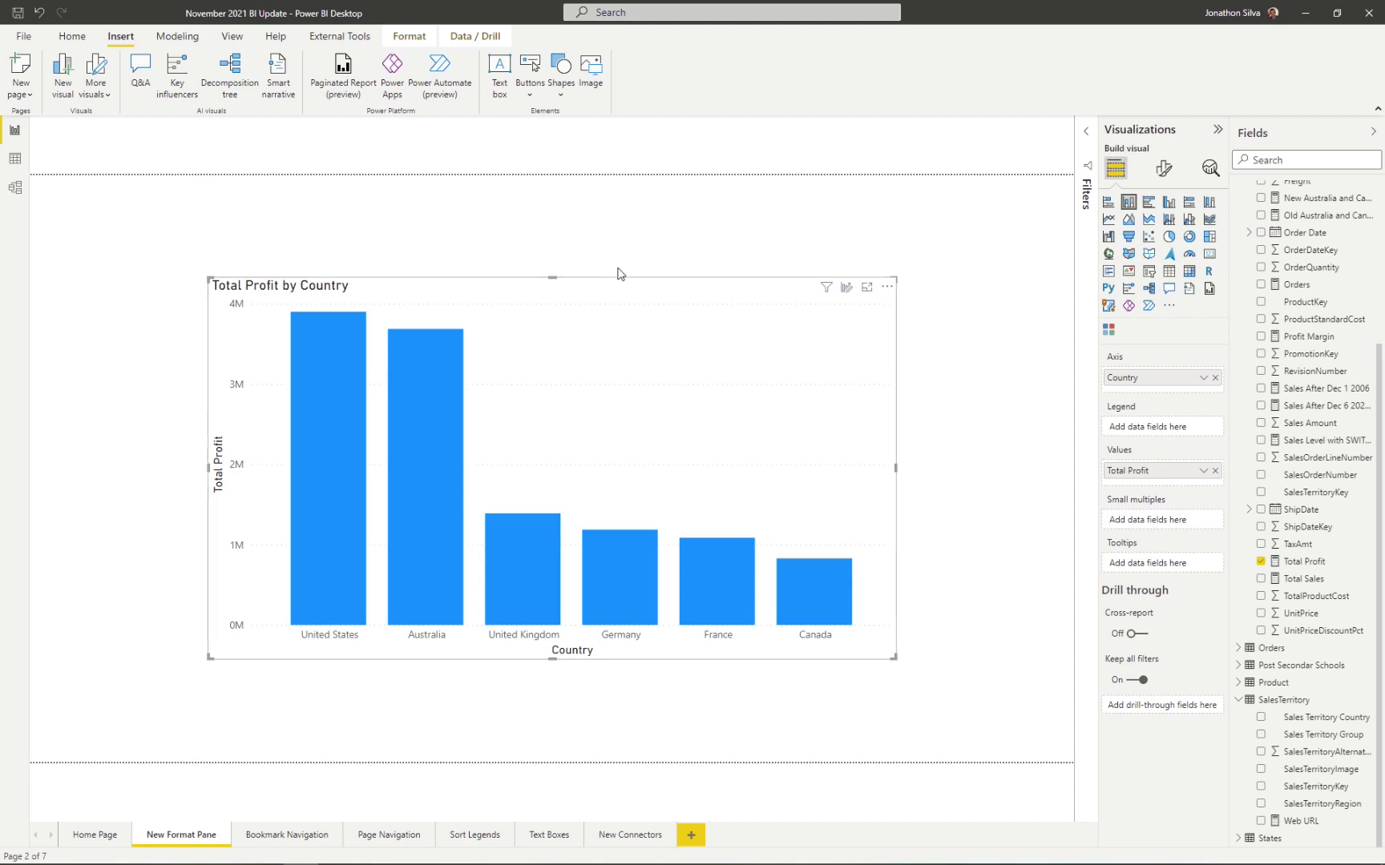
Step: Check the New format pane setting among the preview features in the program options, and close the options without changes
click(25, 36)
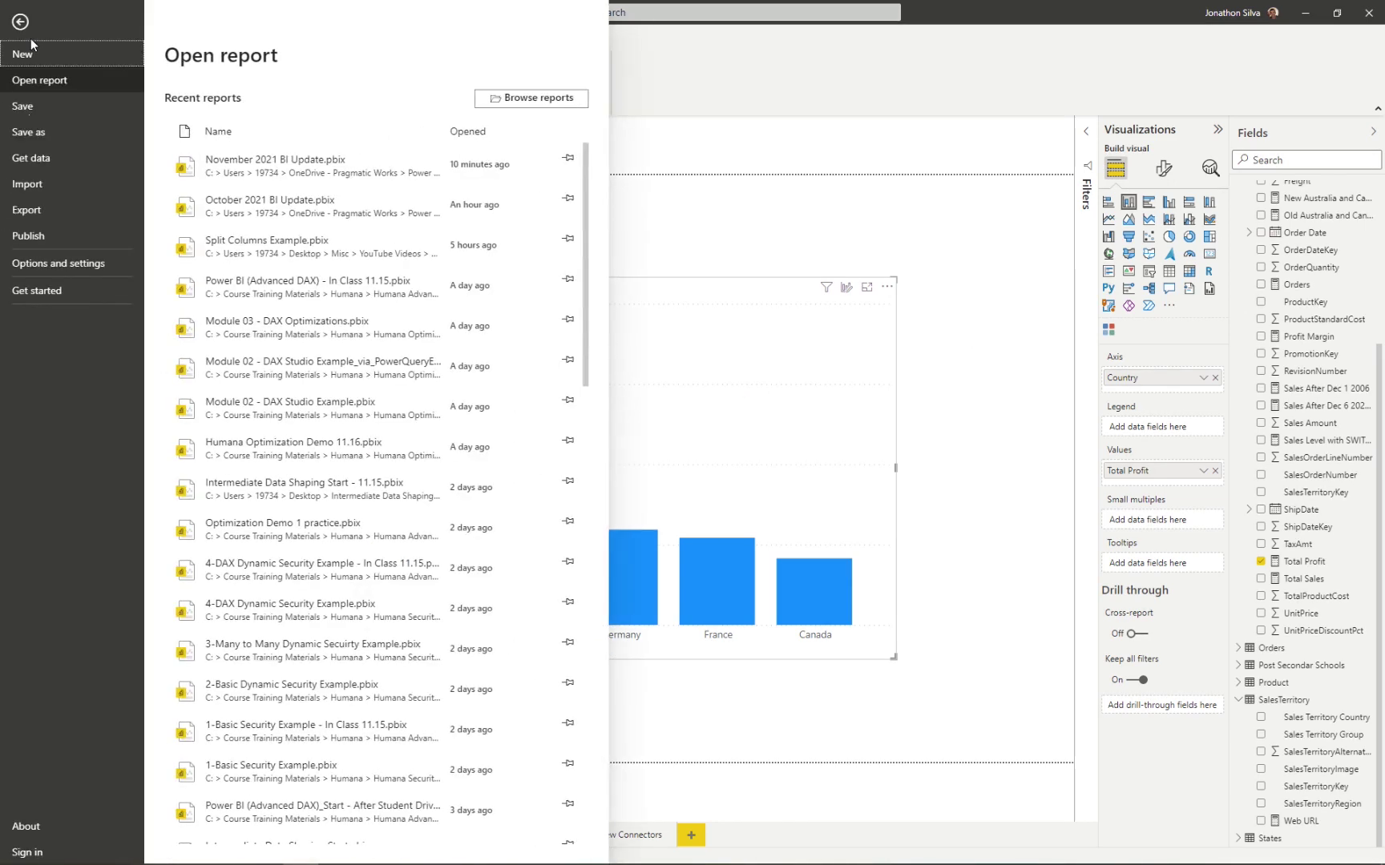
click(82, 267)
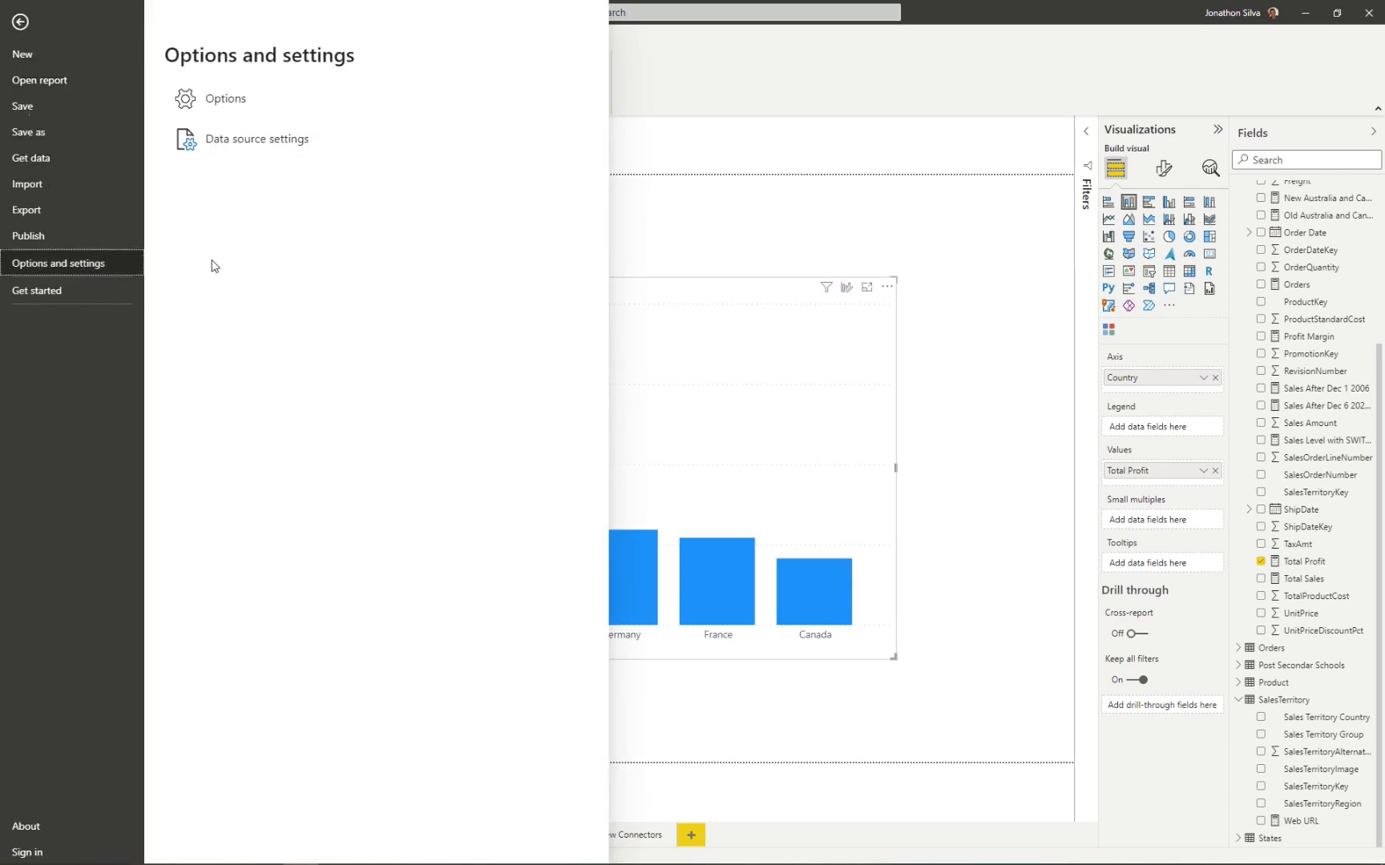
key(Escape)
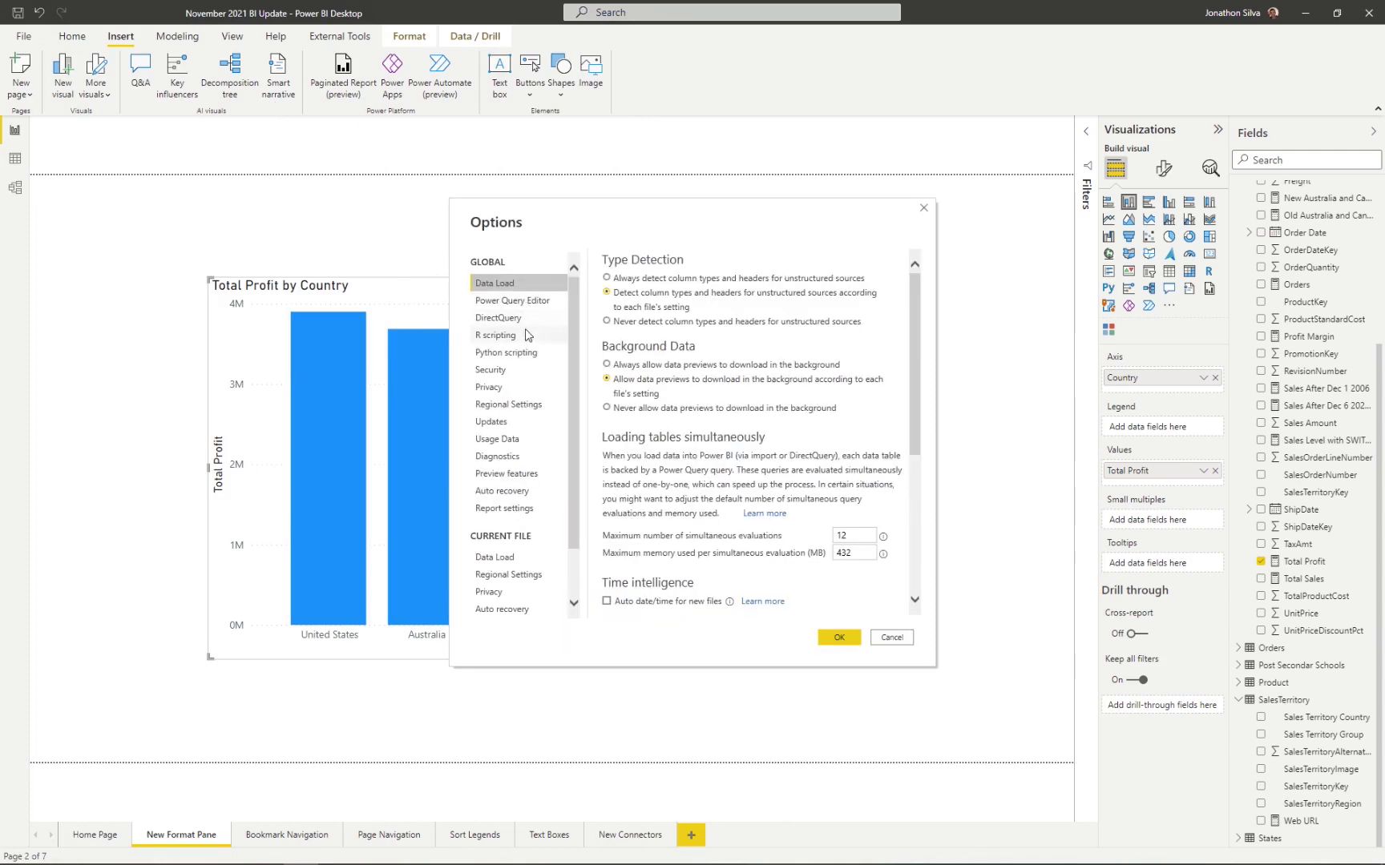
click(529, 474)
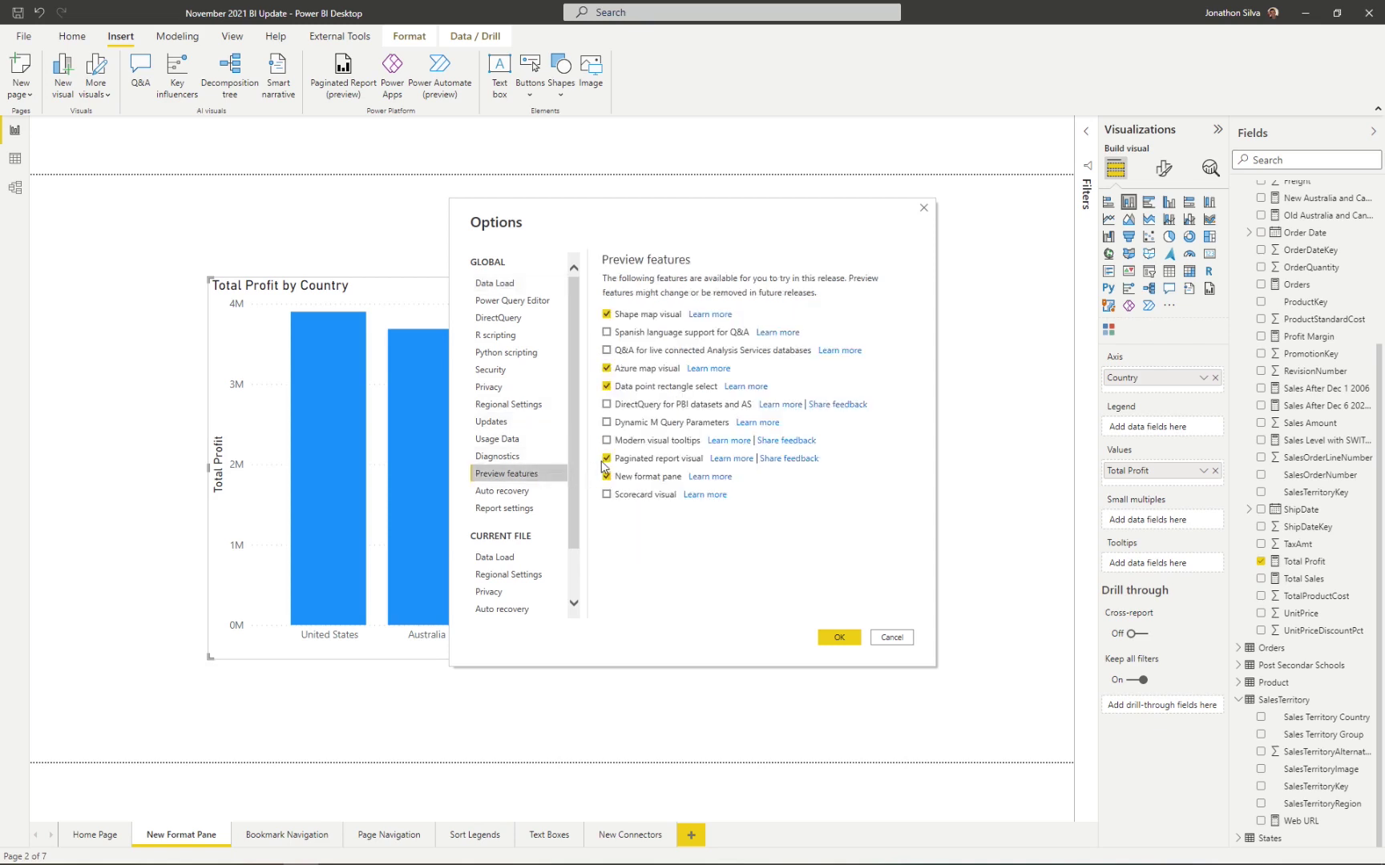
key(ctrl+2)
mouse_move(590, 464)
mouse_down()
mouse_move(681, 487)
mouse_move(818, 479)
mouse_up()
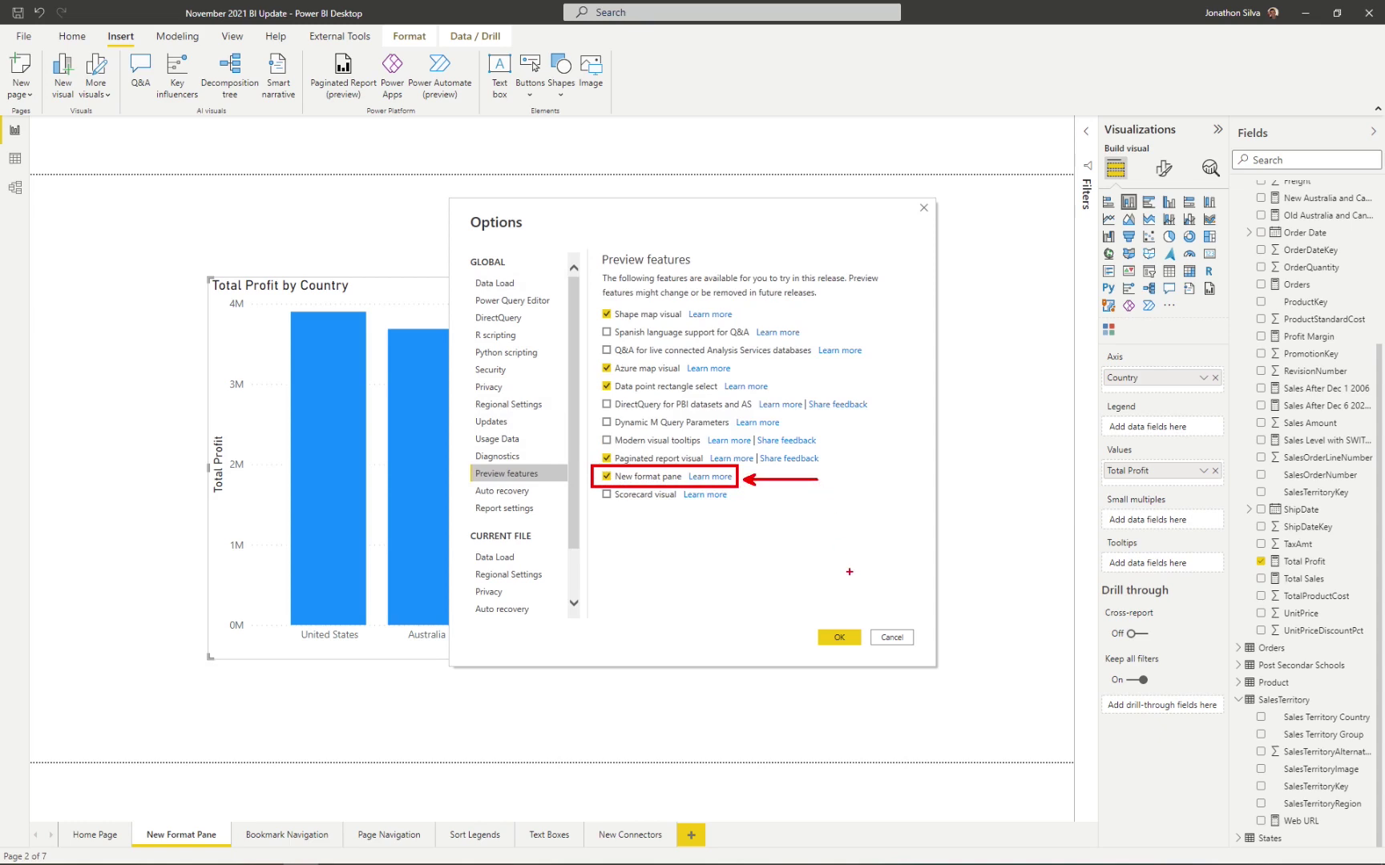
key(Escape)
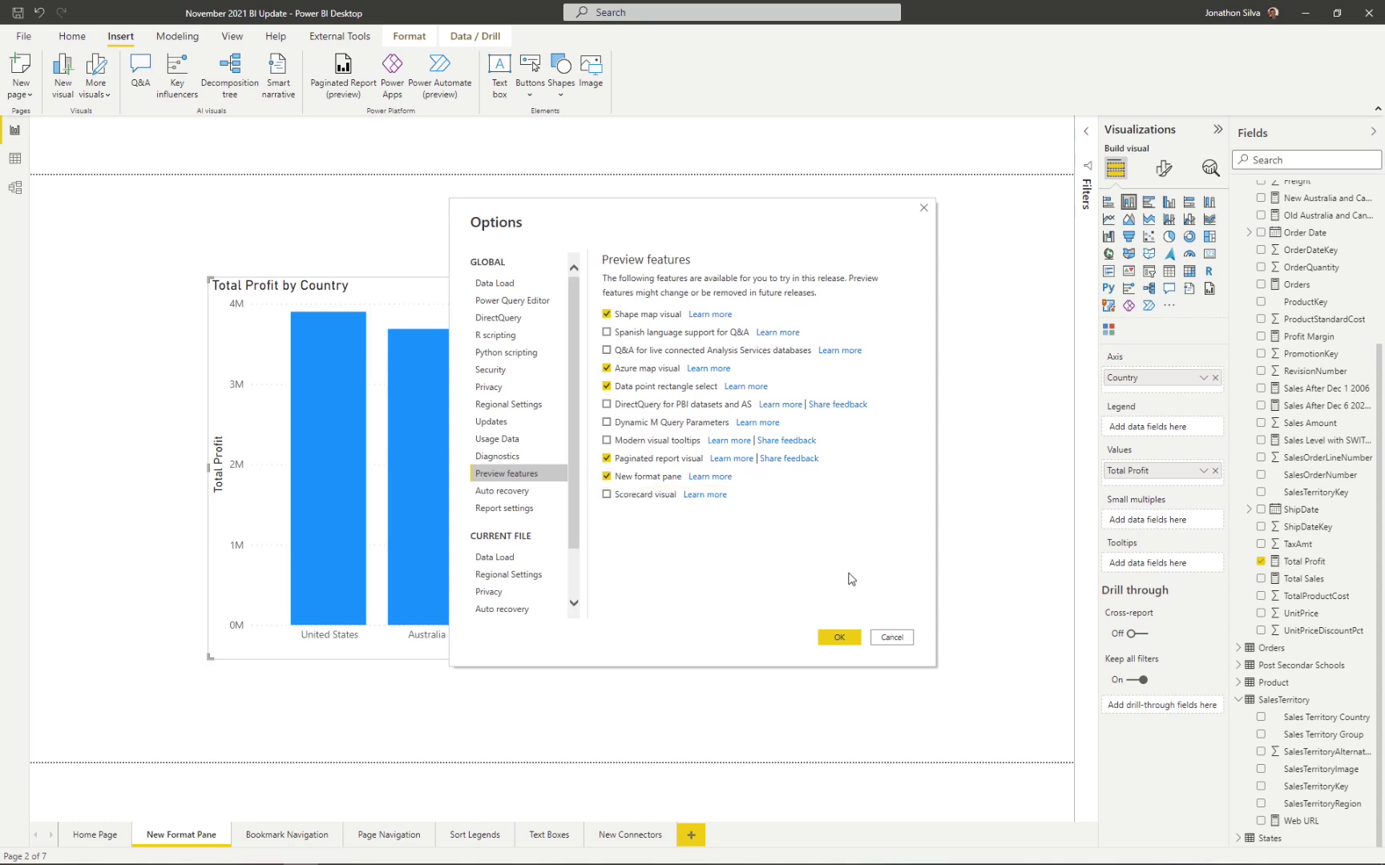
click(891, 636)
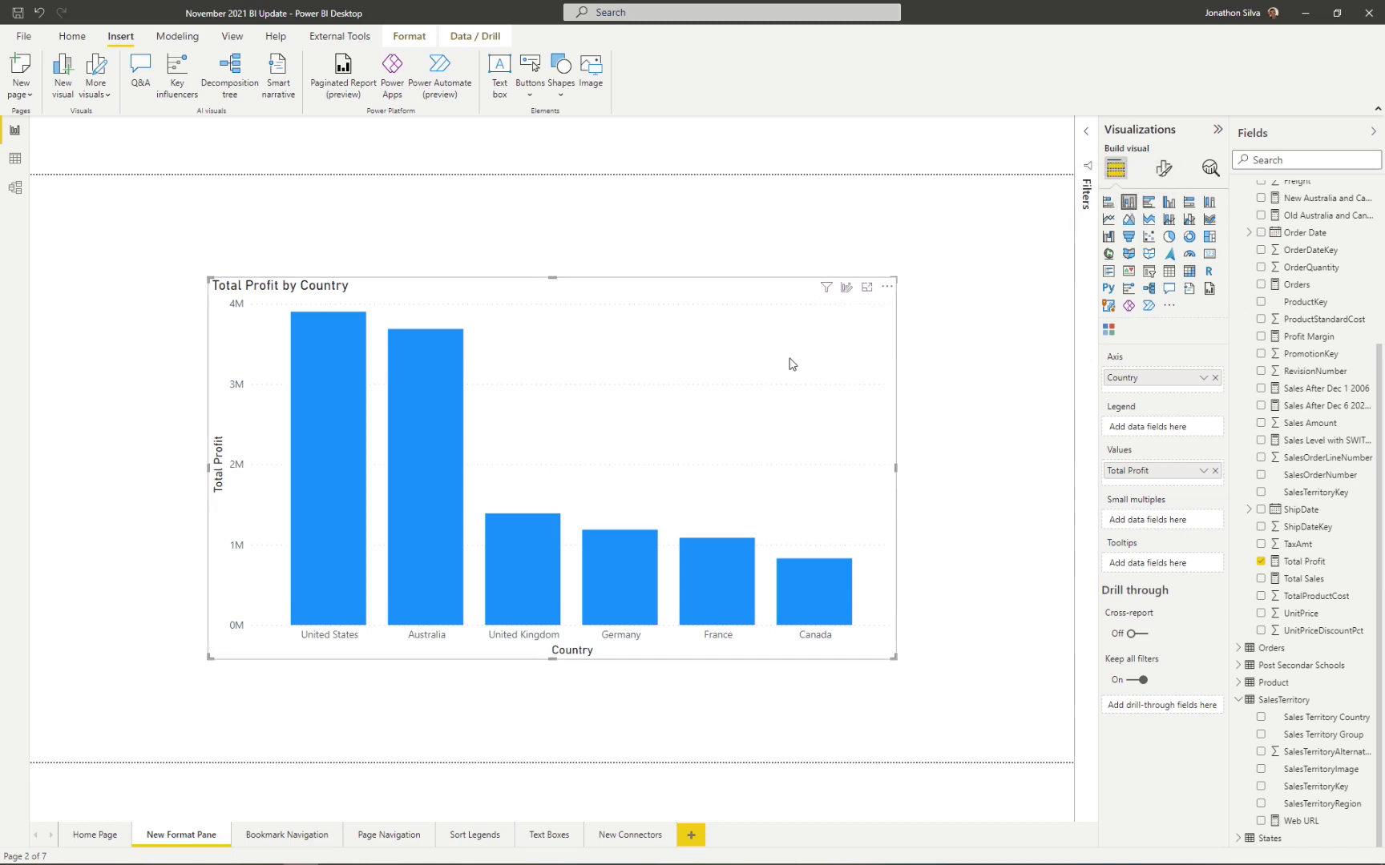
Step: Open the chart's format settings and compare the General and Visual categories
click(1169, 179)
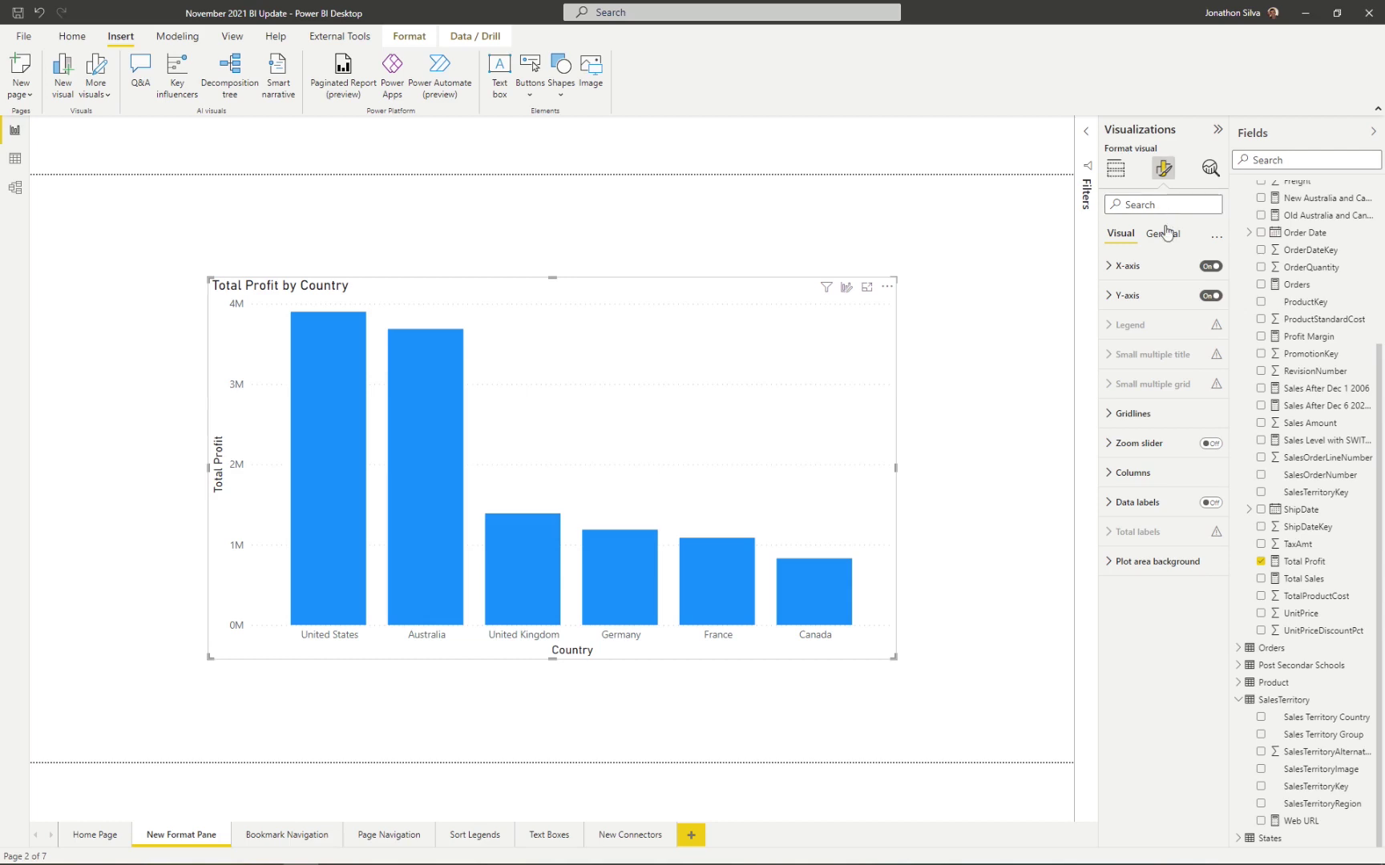
click(1165, 238)
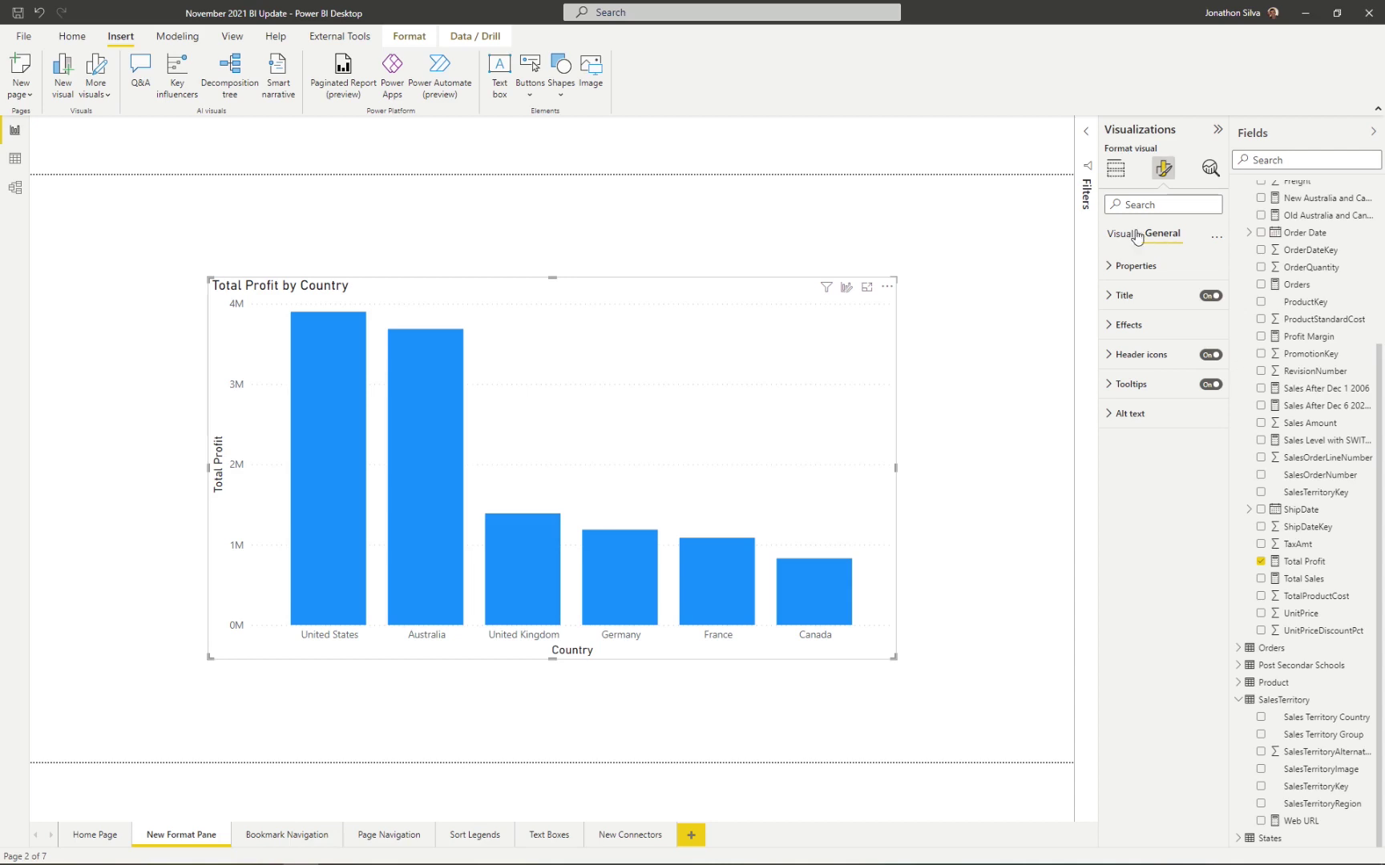
click(1130, 237)
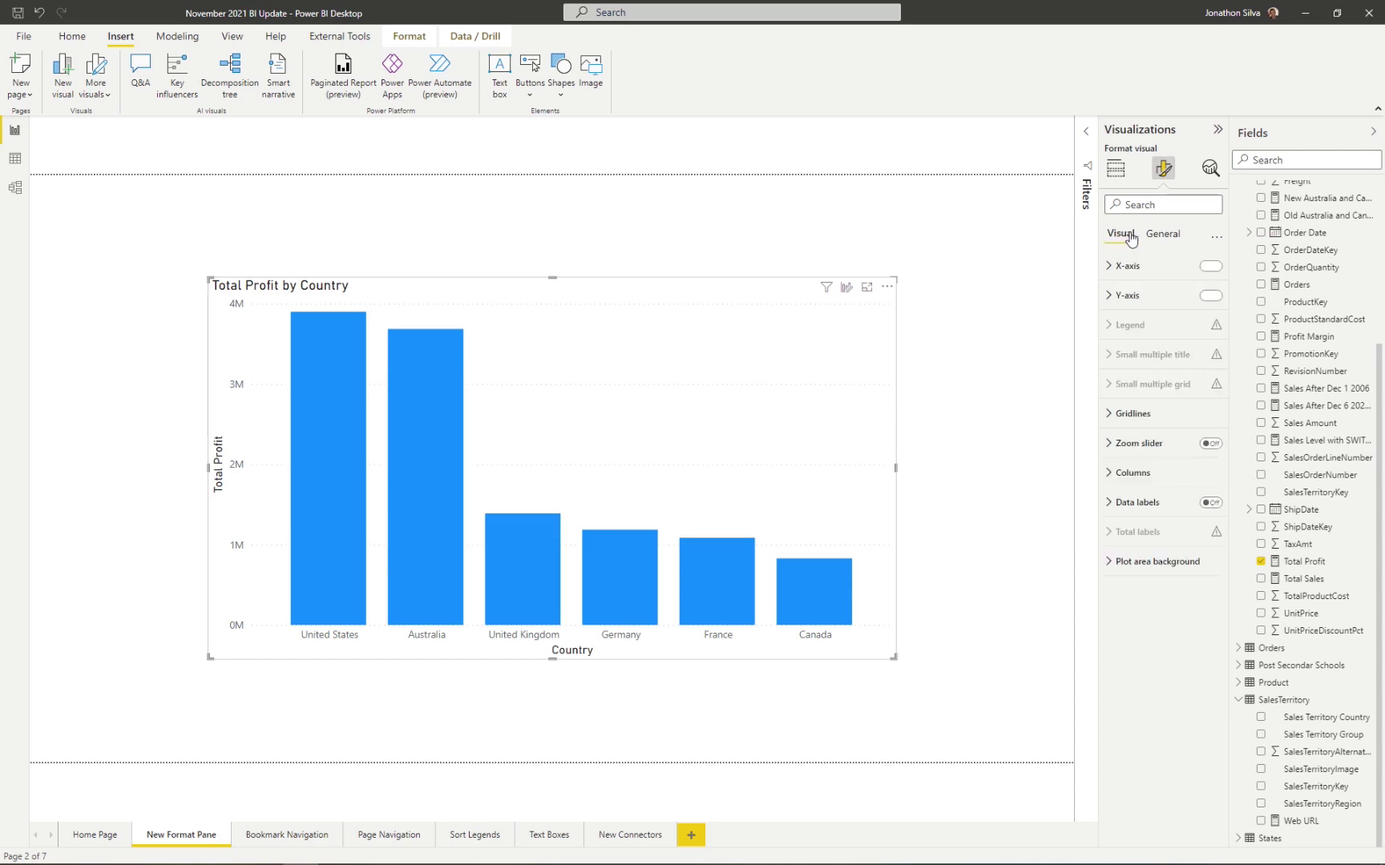
Step: Apply bold, italic and underline to the chart's X-axis value labels
click(1111, 272)
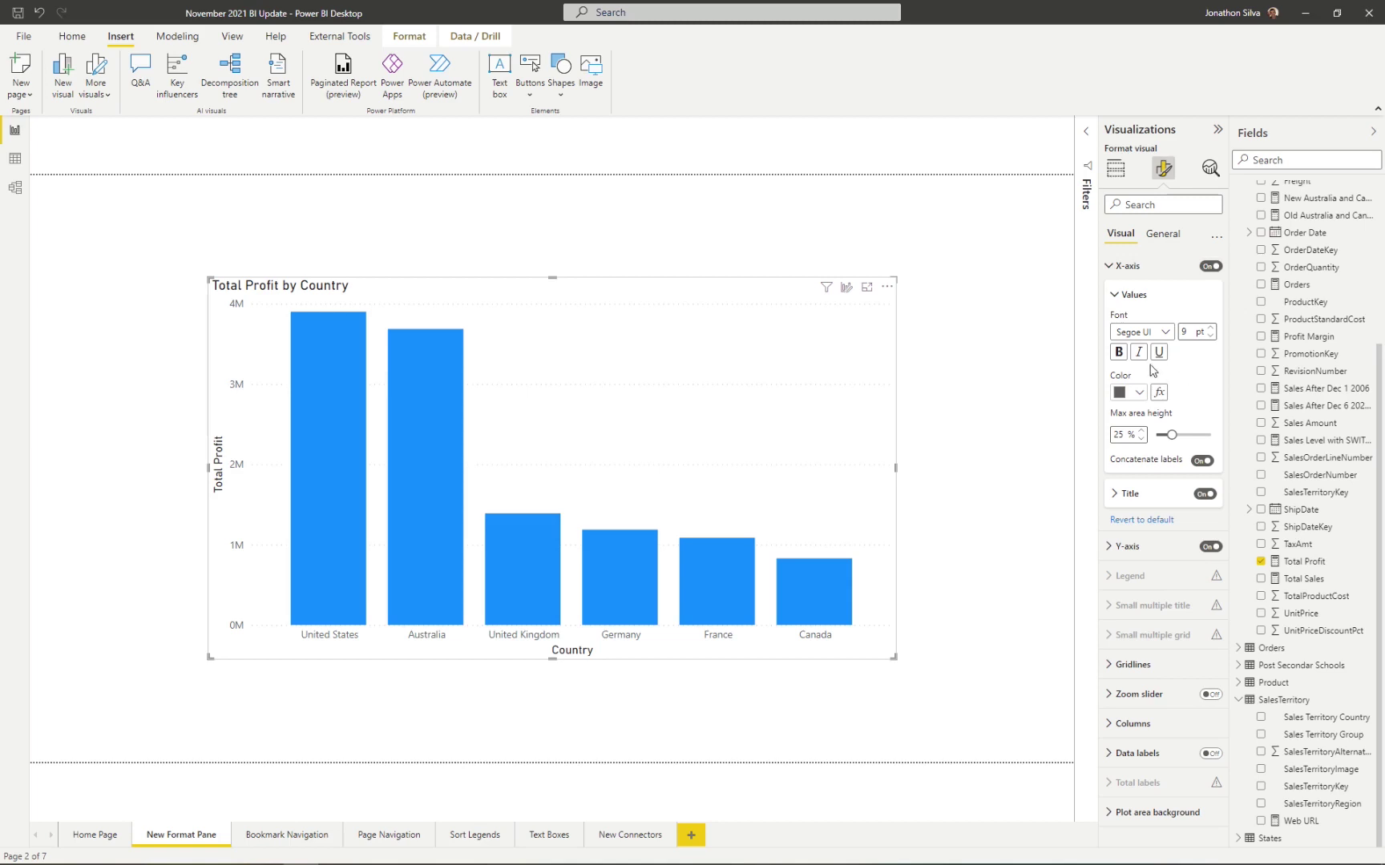
click(1164, 331)
click(1164, 332)
click(1119, 352)
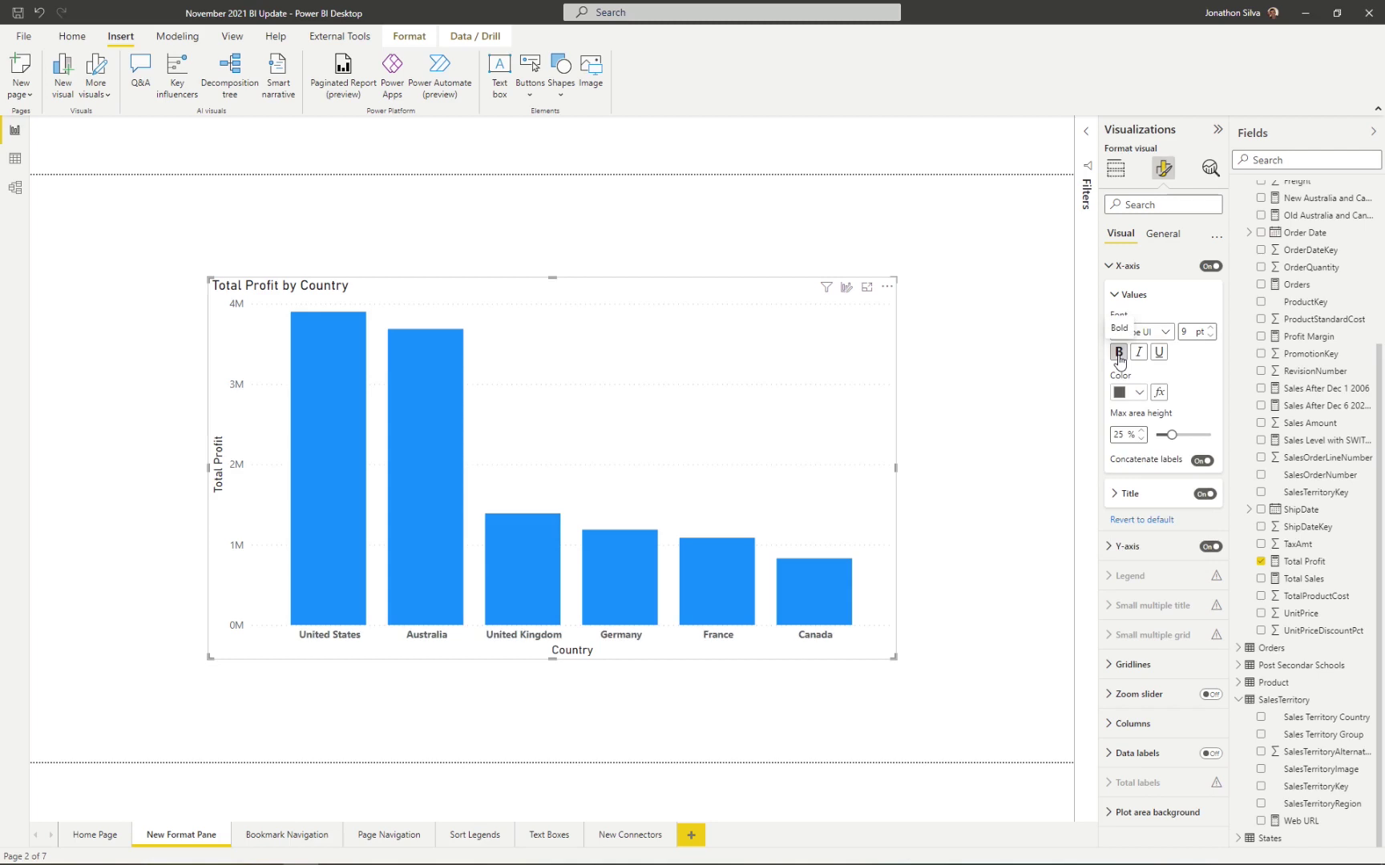
click(1139, 352)
click(1159, 354)
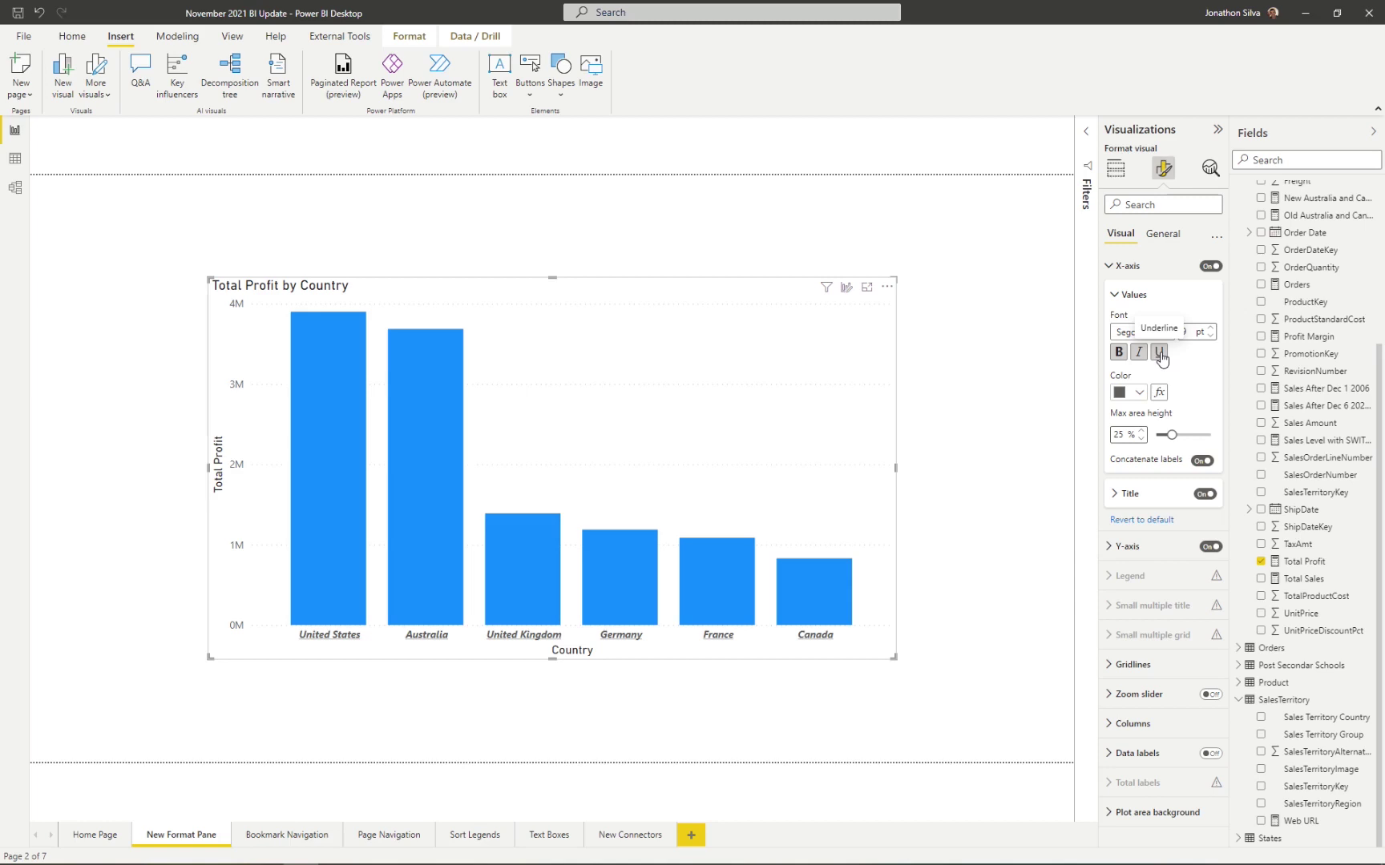
Step: Remove the underline, italic and bold styles from the X-axis value labels
click(1160, 354)
click(1139, 352)
click(1120, 357)
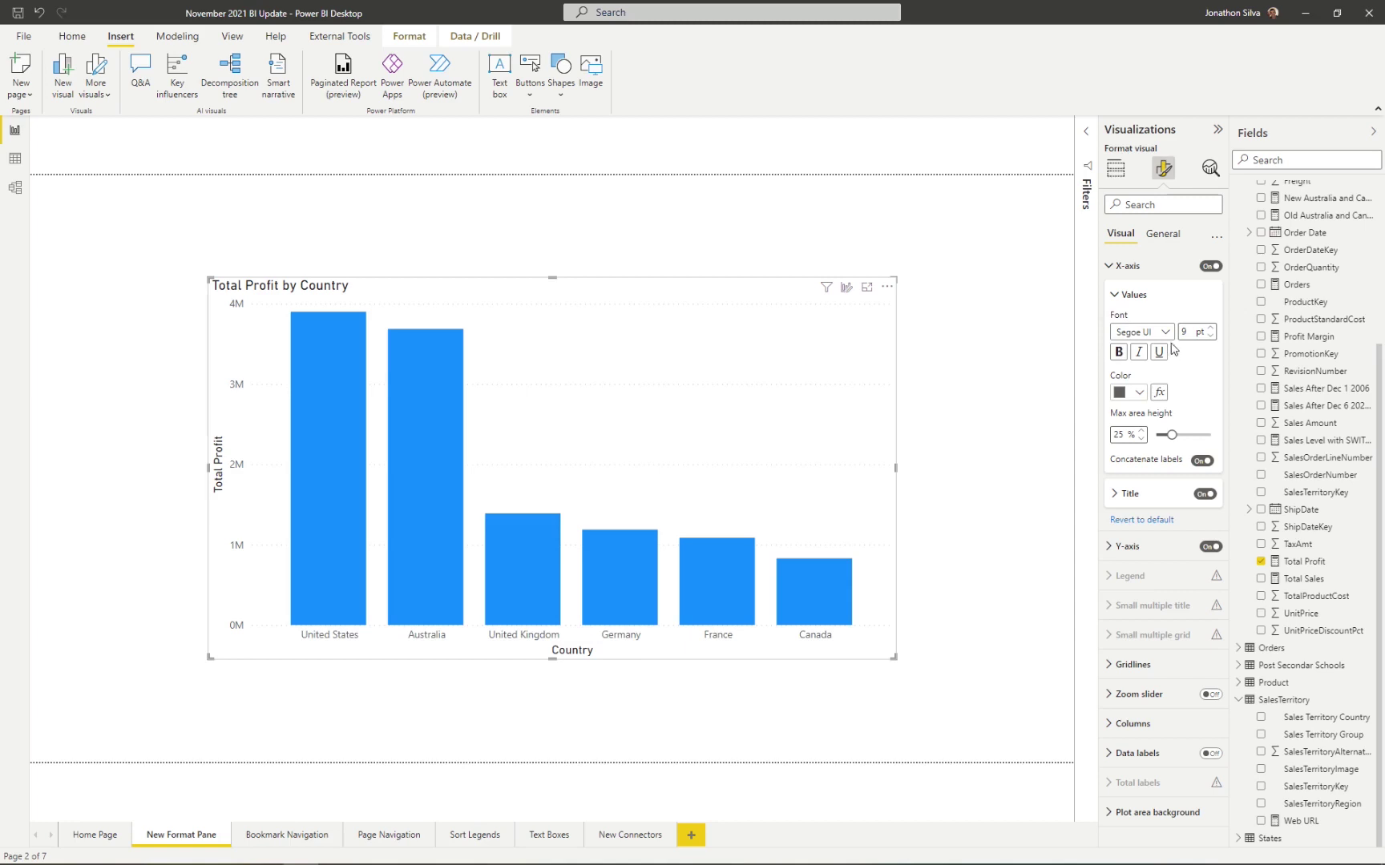
Step: Check the X-axis title options, search the format settings for "x a", and clear the search and collapse the X-axis settings
click(1115, 494)
click(1116, 496)
click(1147, 205)
text(x a)
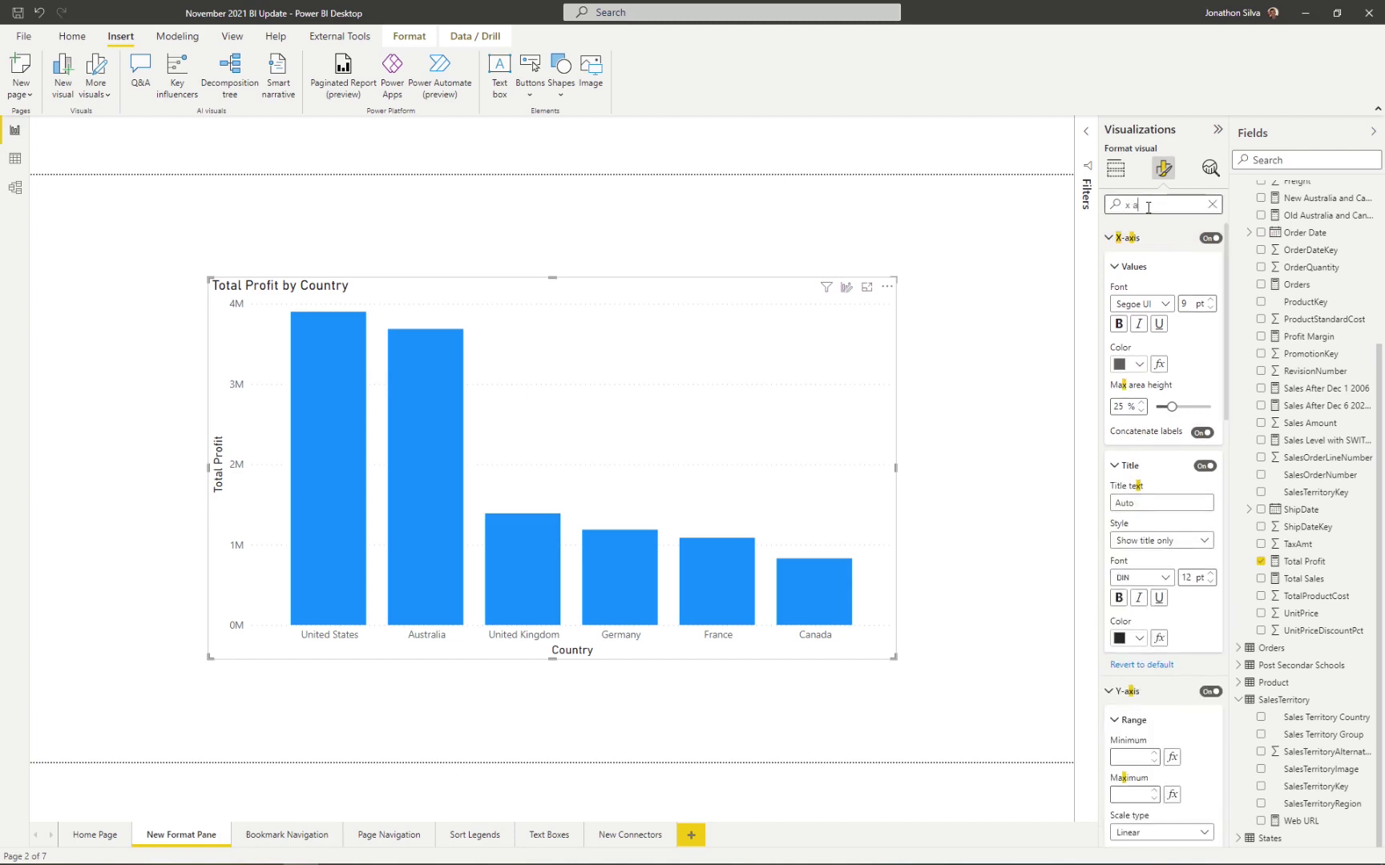
key(BackSpace)
key(BackSpace)
key(BackSpace)
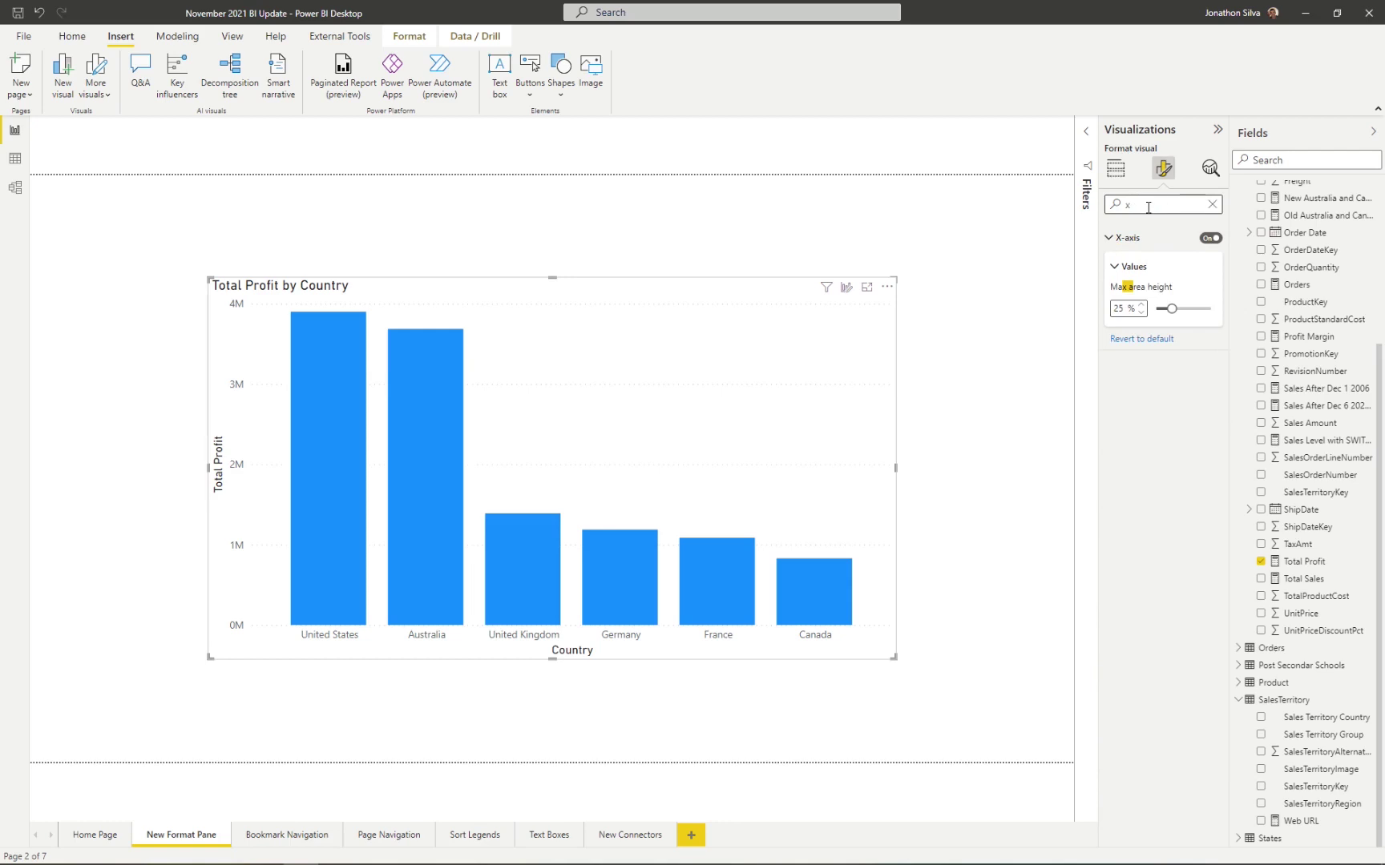
click(1111, 265)
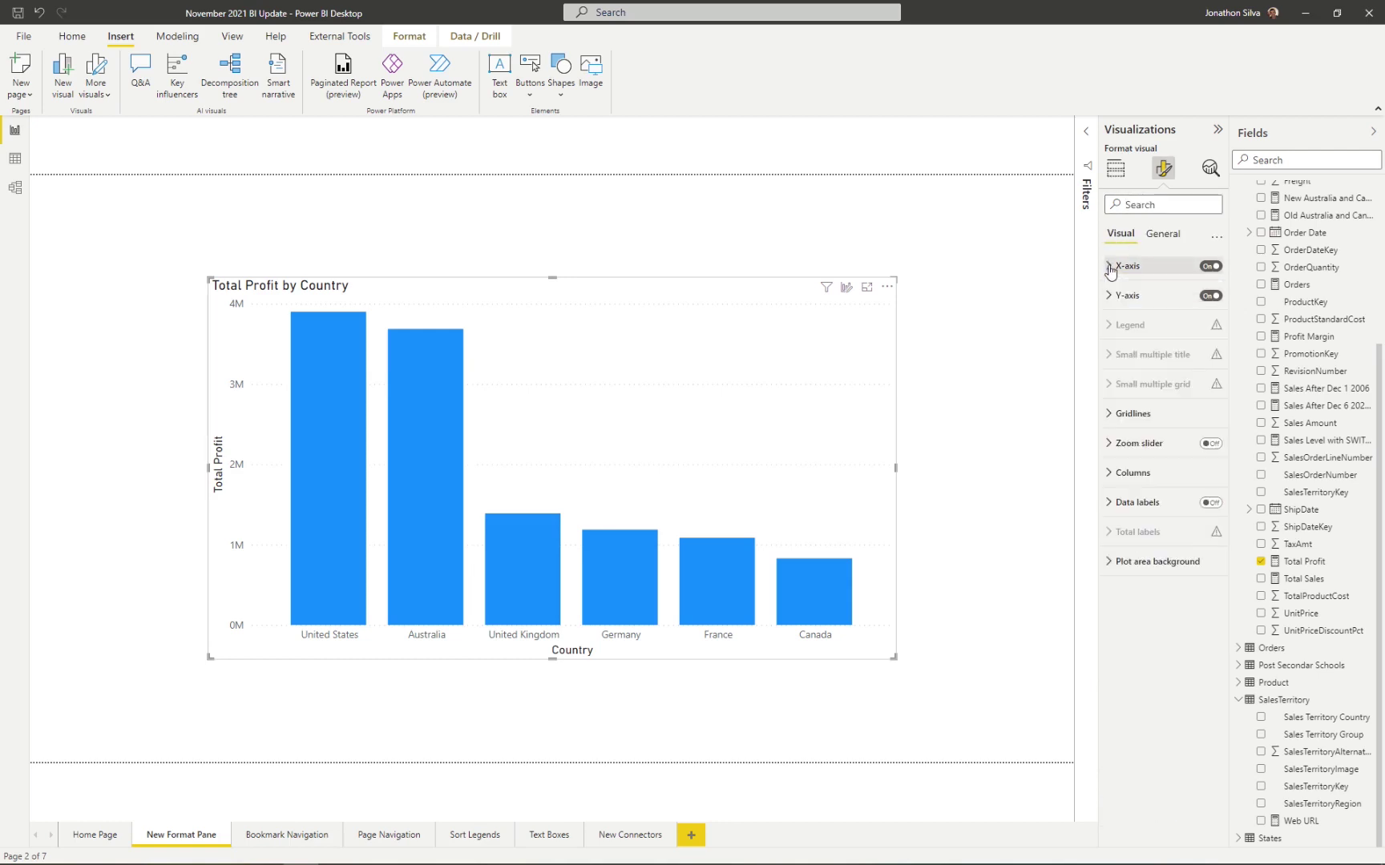
Step: Examine the horizontal gridline styles and the zoom slider options of the chart, leaving them as they are
click(1110, 414)
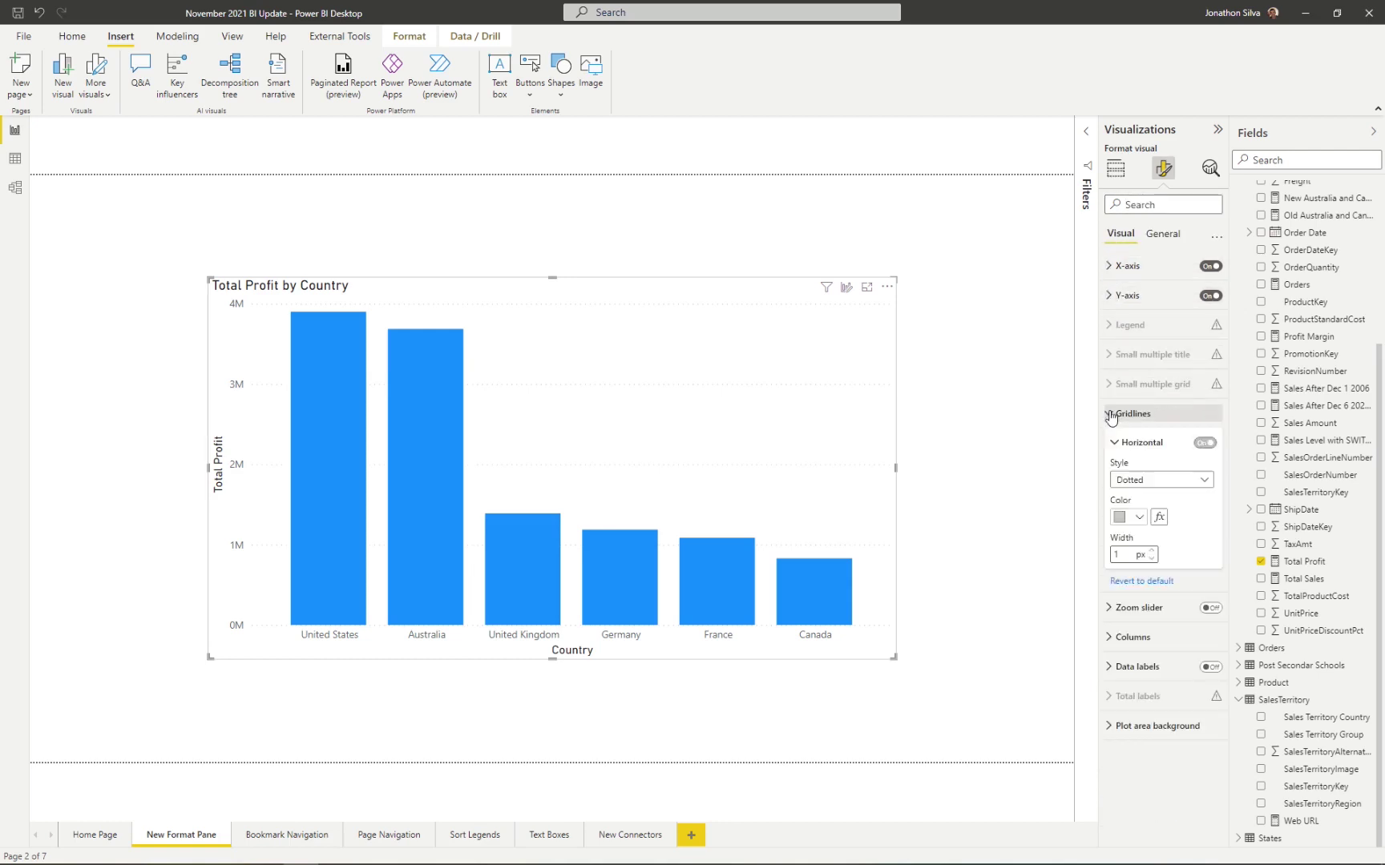
click(1176, 484)
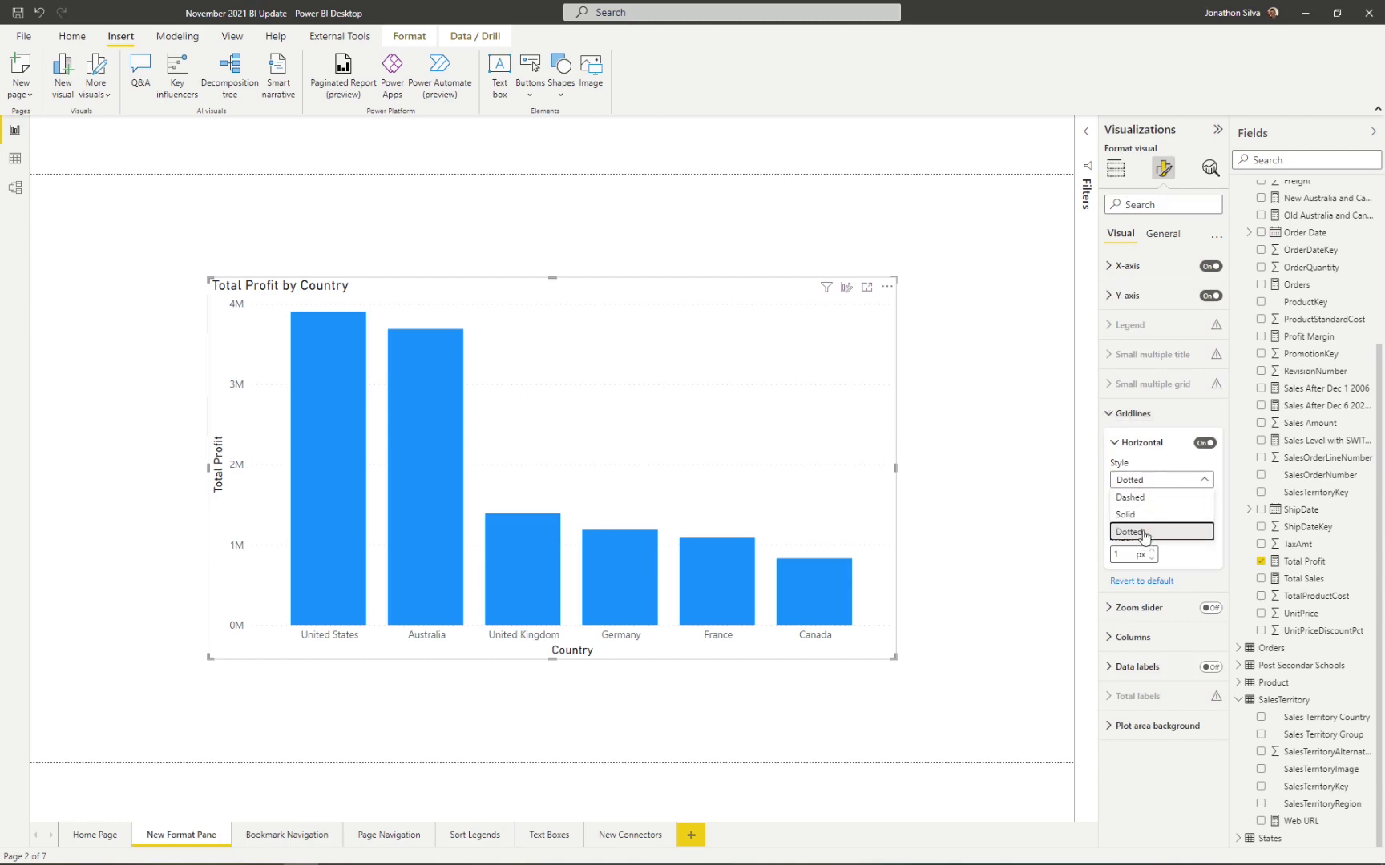
click(1114, 451)
click(1117, 453)
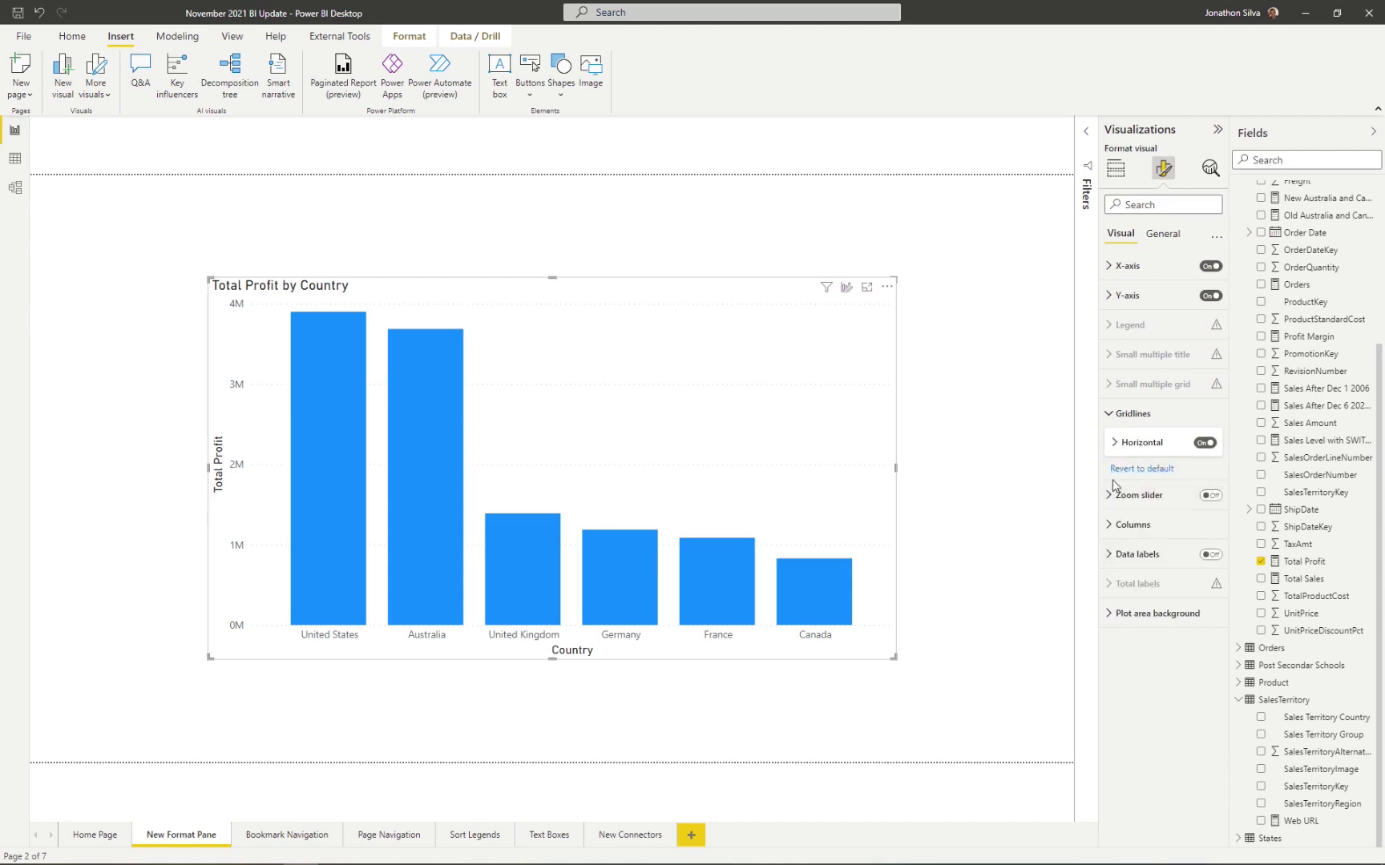
click(1109, 497)
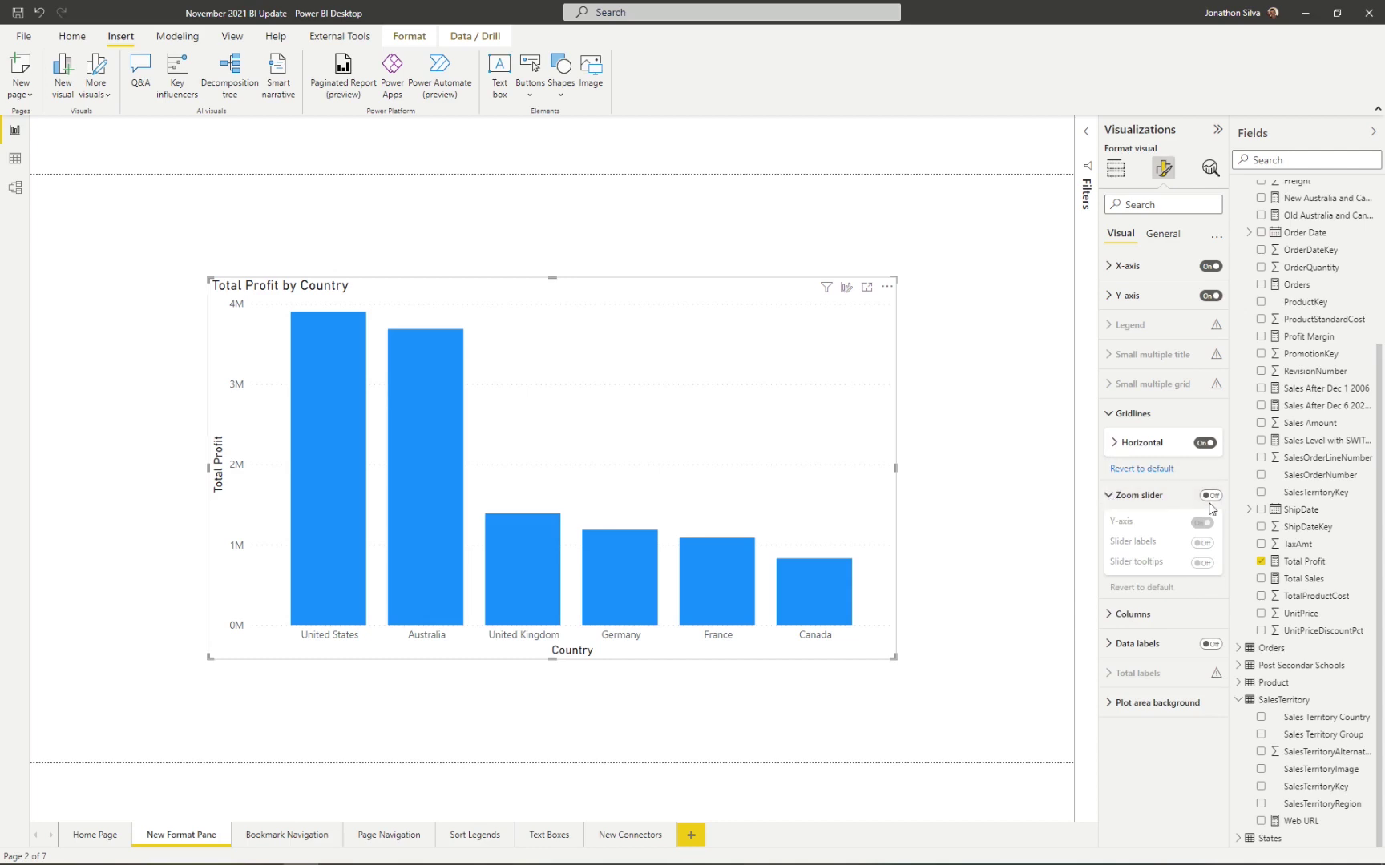
click(1118, 497)
Step: Examine the chart's column settings, temporarily showing the individual country colors and viewing the spacing options
click(1114, 525)
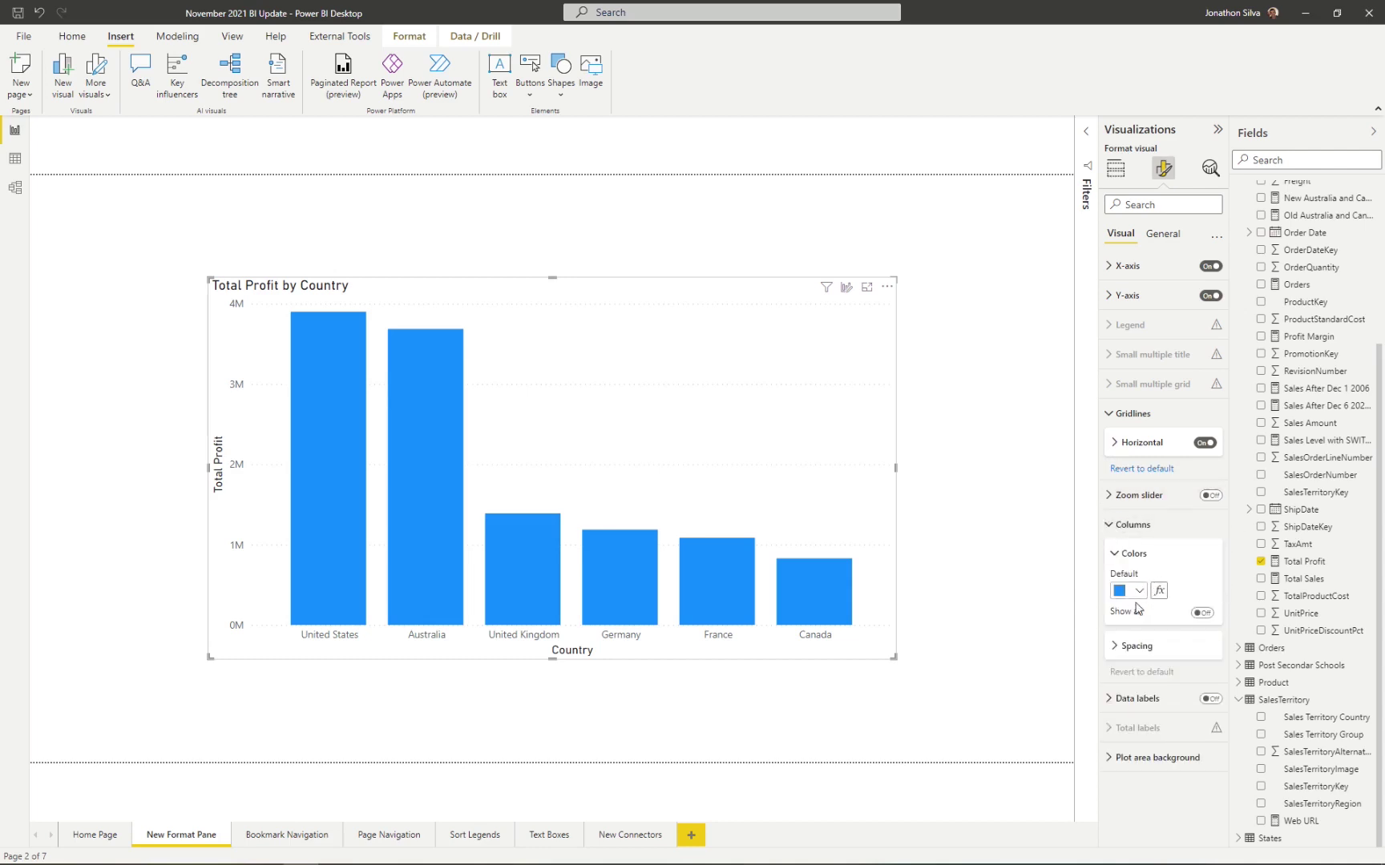
click(1202, 613)
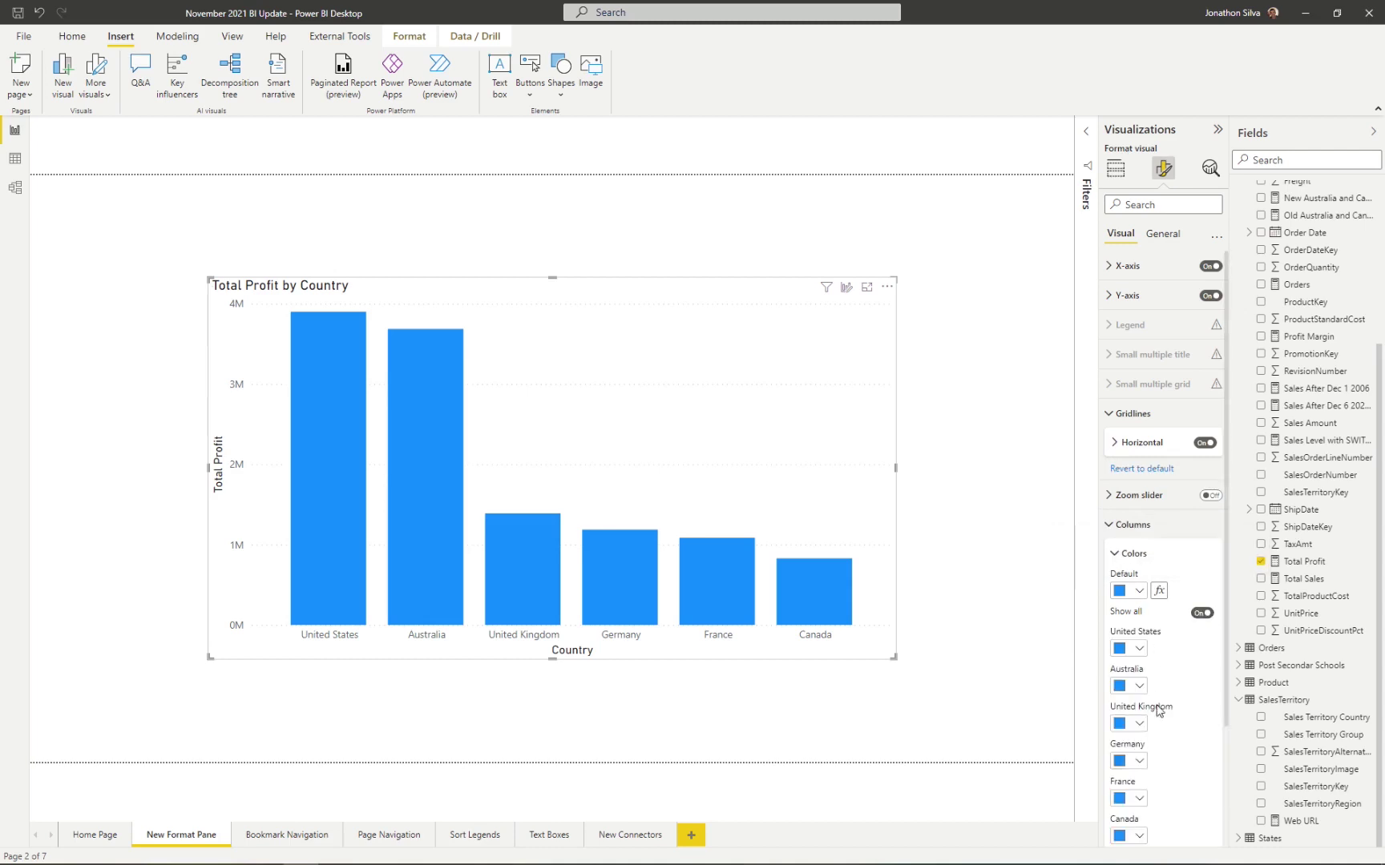
click(1204, 616)
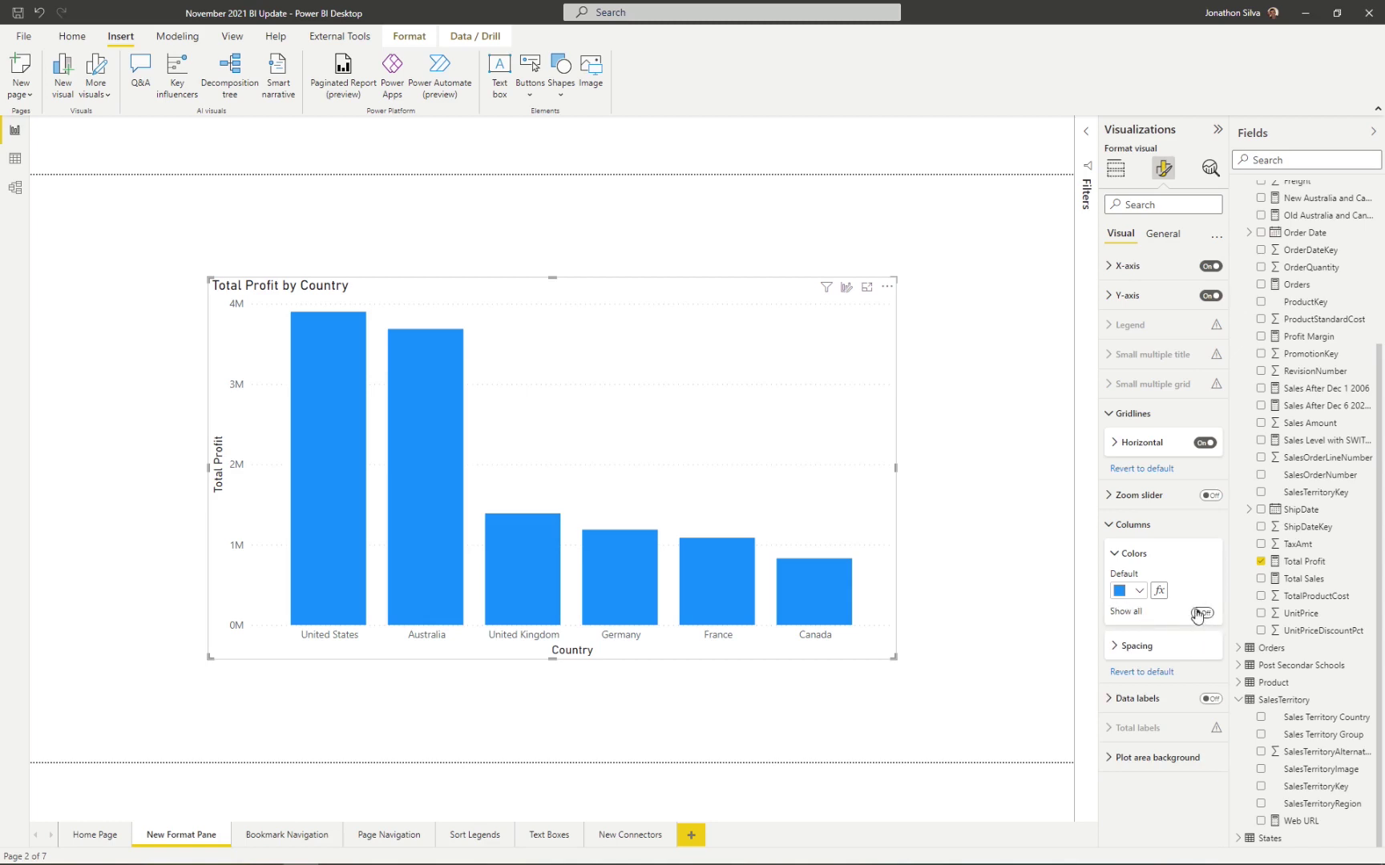
click(1118, 647)
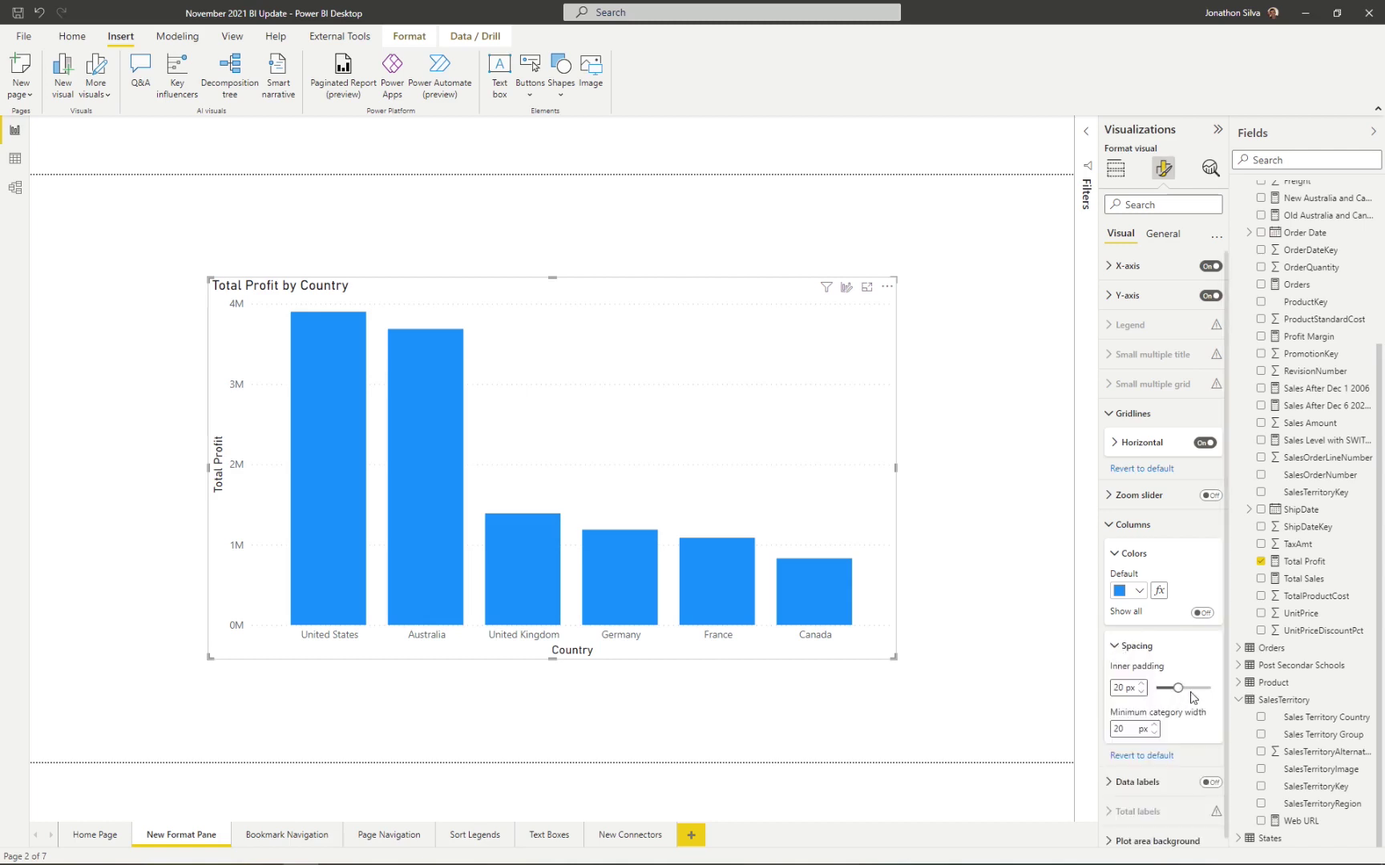
click(1119, 647)
Step: Look through the data label options of the chart and collapse them again
click(1119, 703)
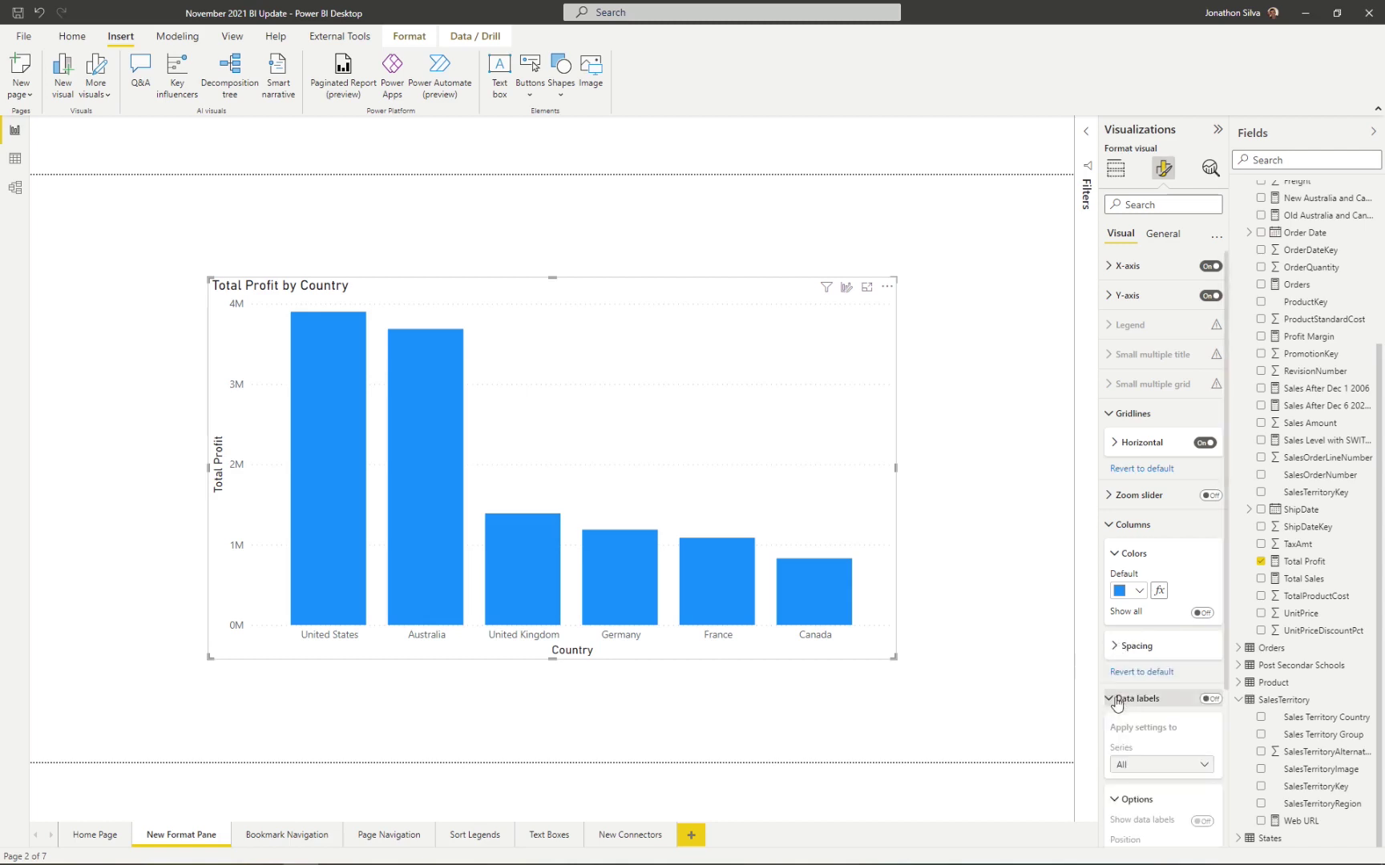
scroll(1166, 609, down, 3)
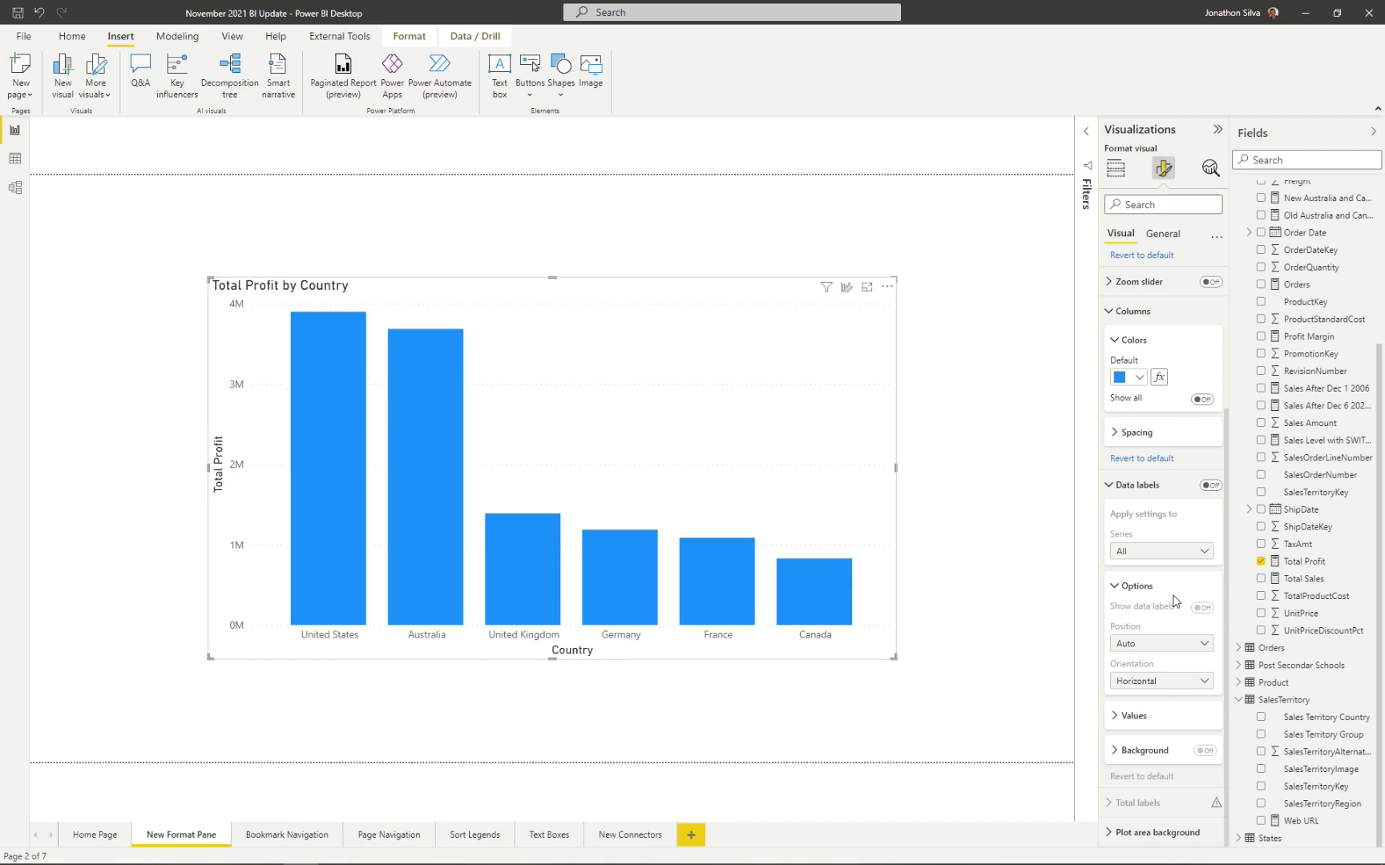
click(1113, 486)
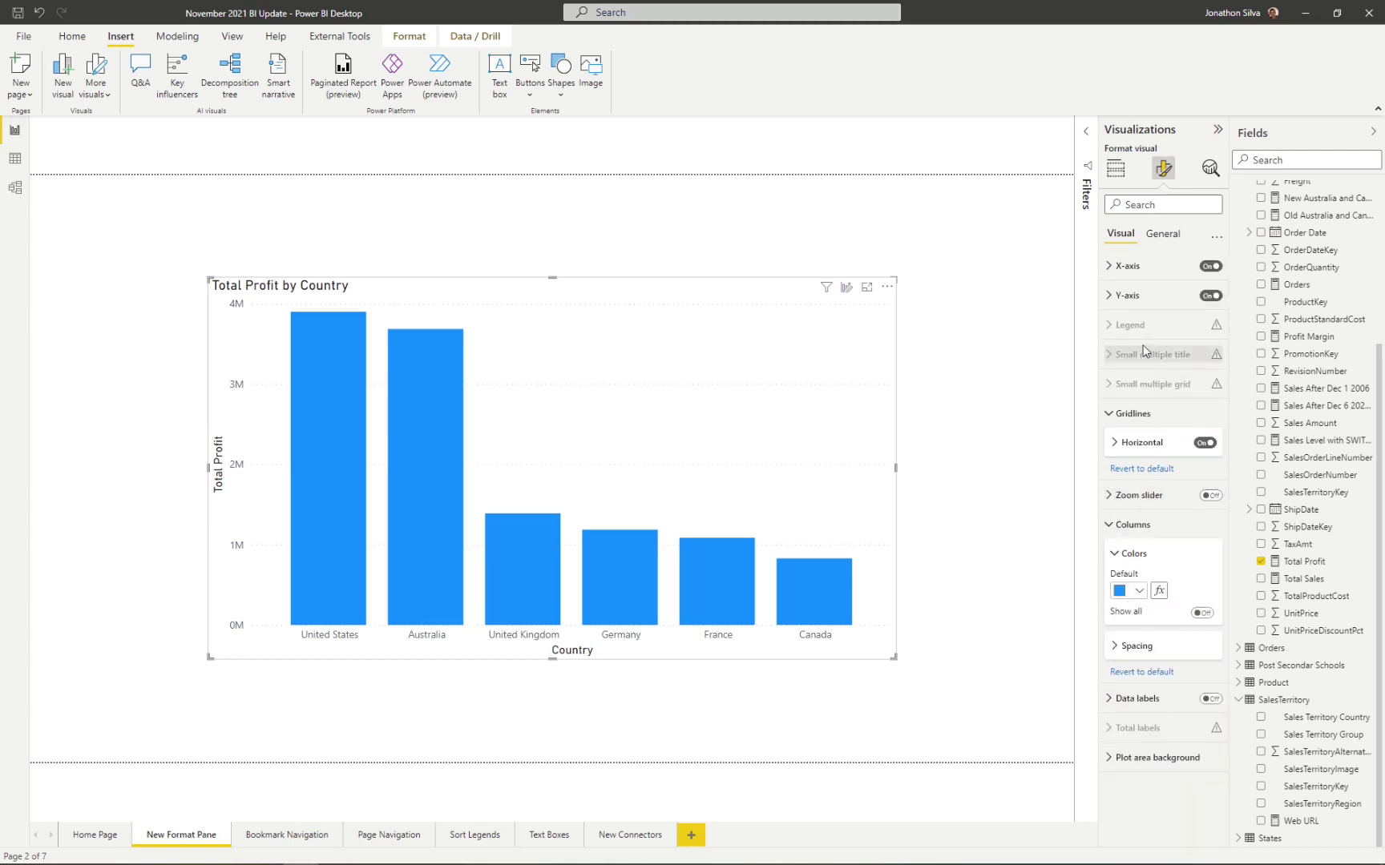
Step: Examine the size and position properties in the chart's General format settings, and collapse the properties
click(1162, 236)
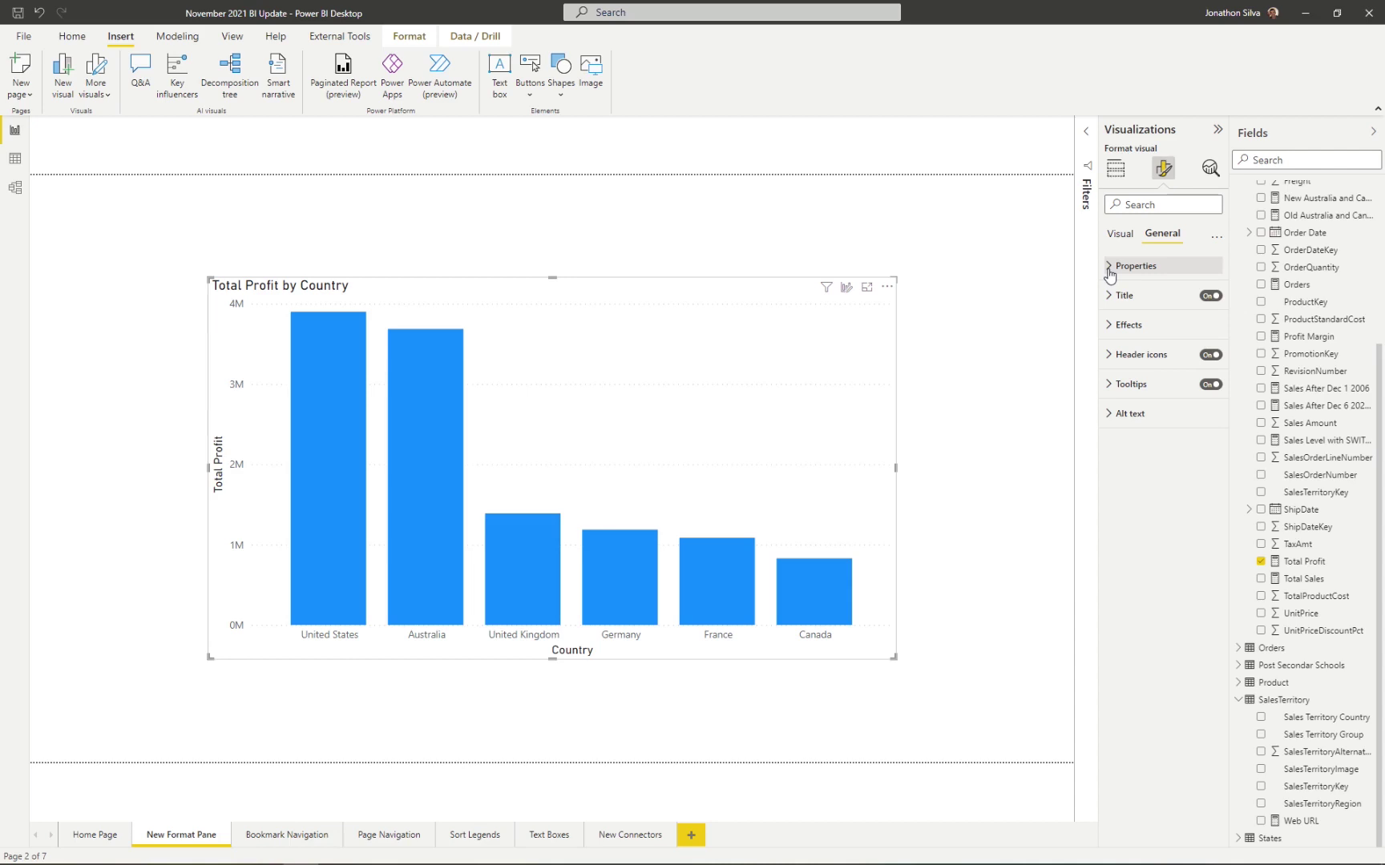
click(1110, 273)
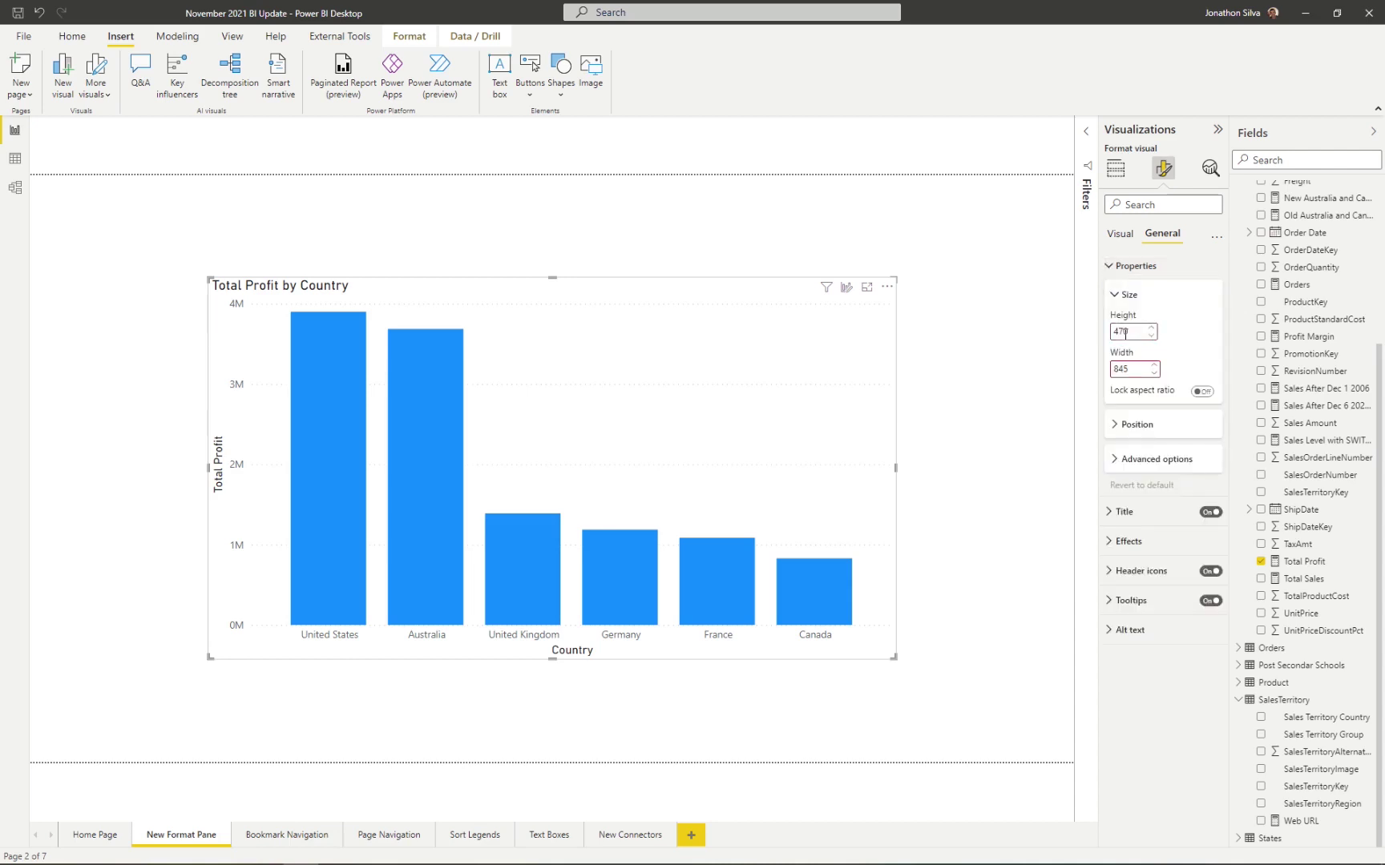
click(1116, 426)
click(1116, 426)
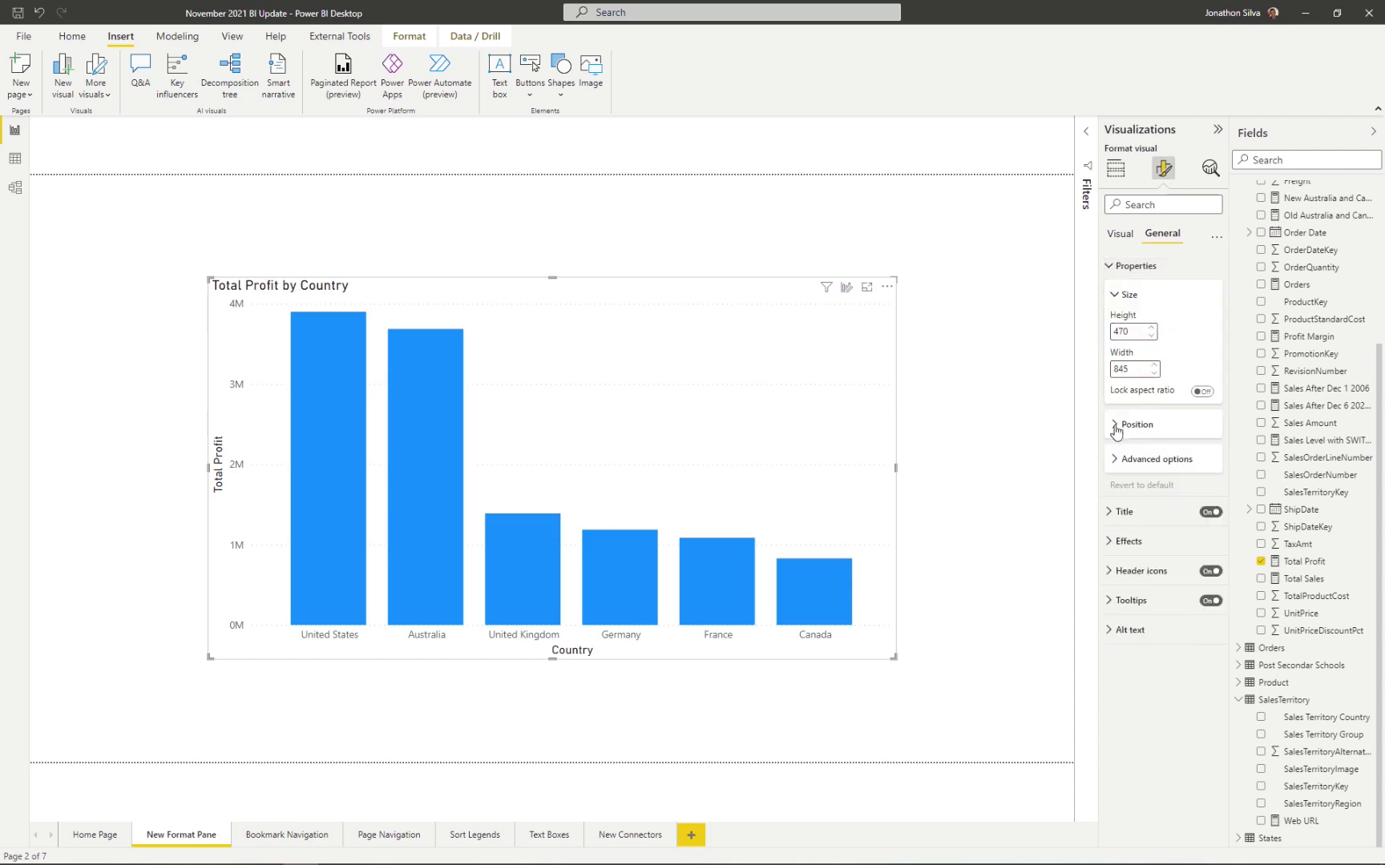
click(1111, 268)
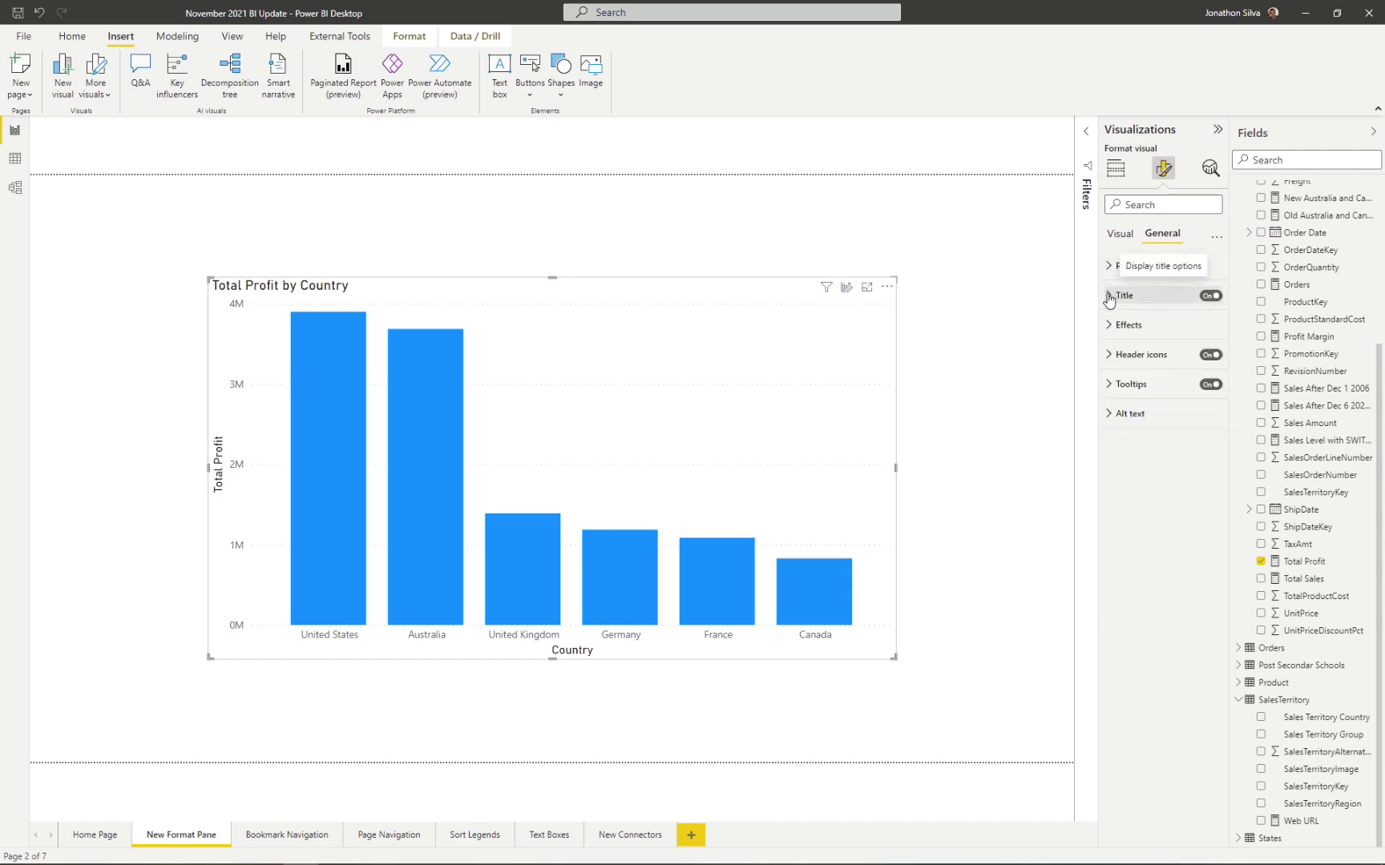
Step: Expand the chart's title settings and turn the title off
click(1108, 296)
click(1210, 297)
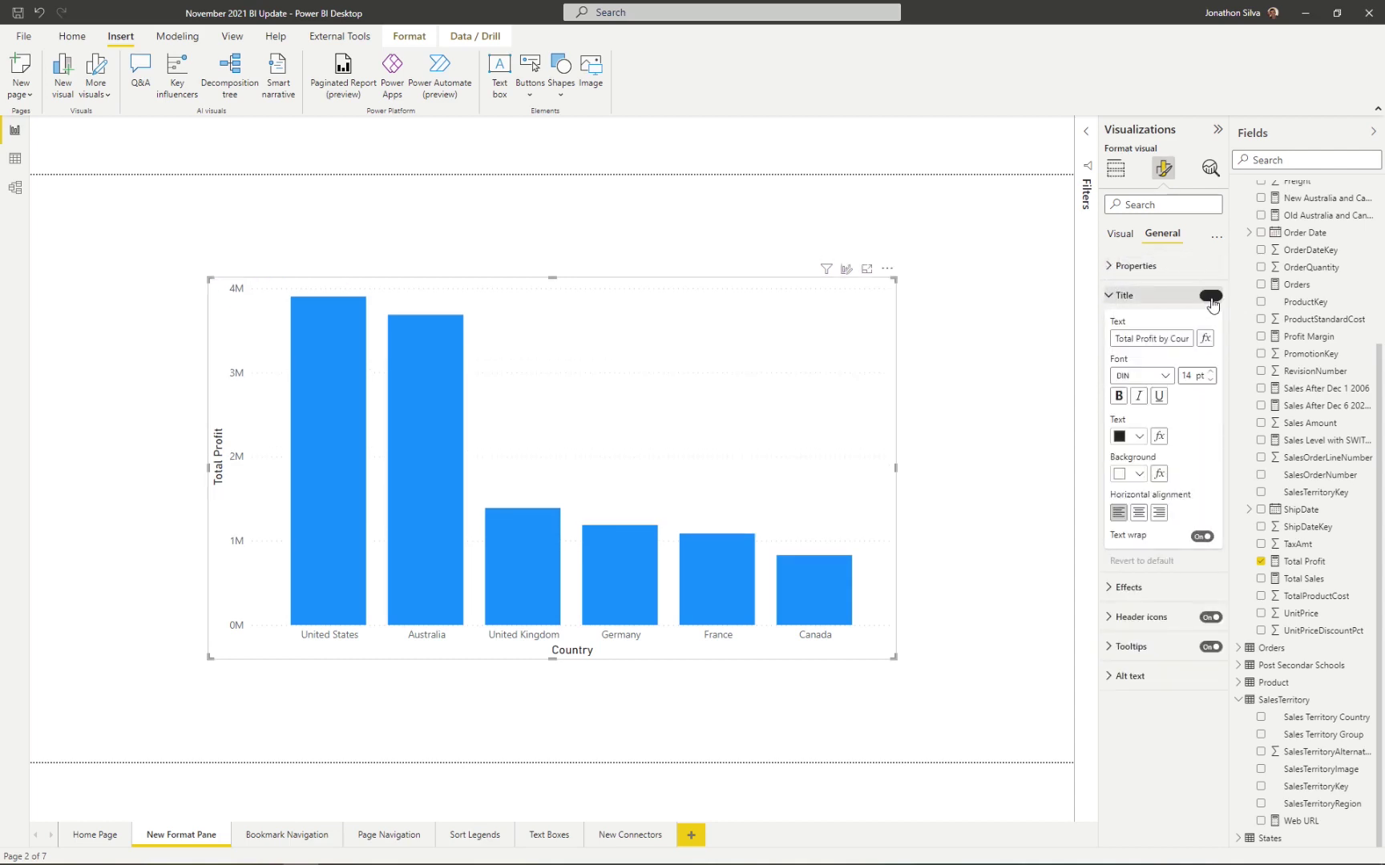
Step: Turn the chart's title back on and collapse the title settings
click(1210, 296)
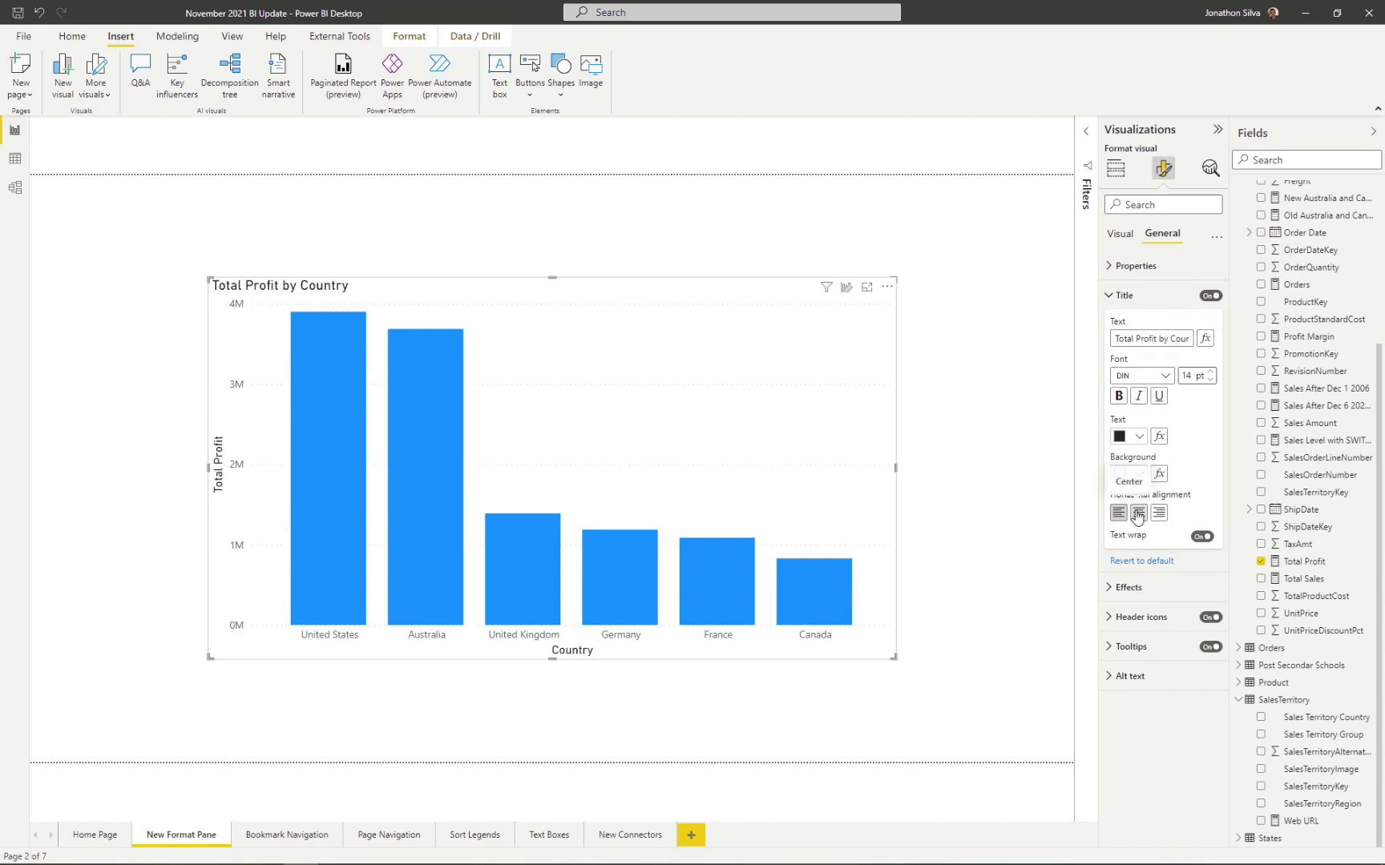
click(1110, 297)
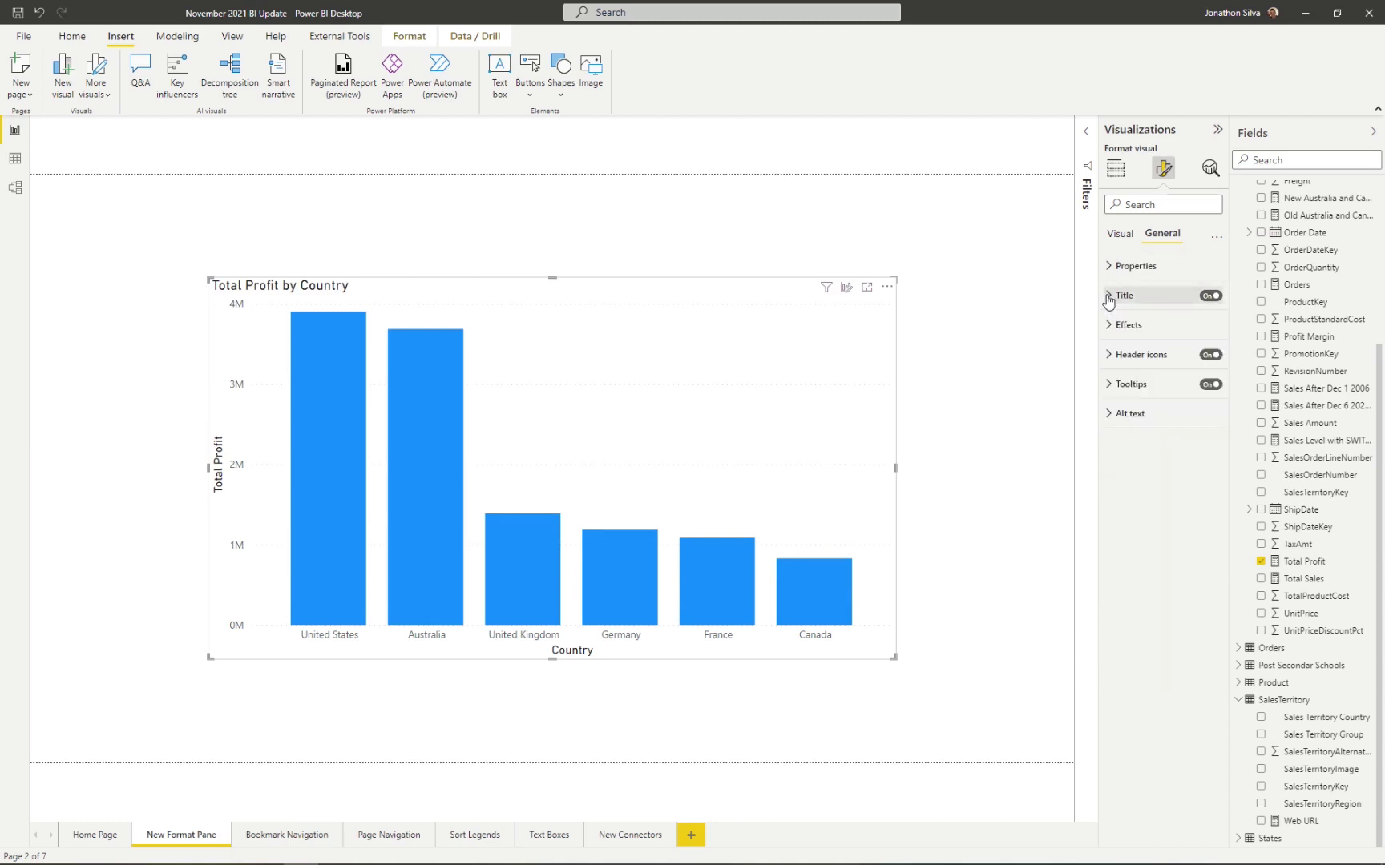
Step: Turn on the shadow and the visual border in the chart's effects settings, and collapse the effects
click(1109, 325)
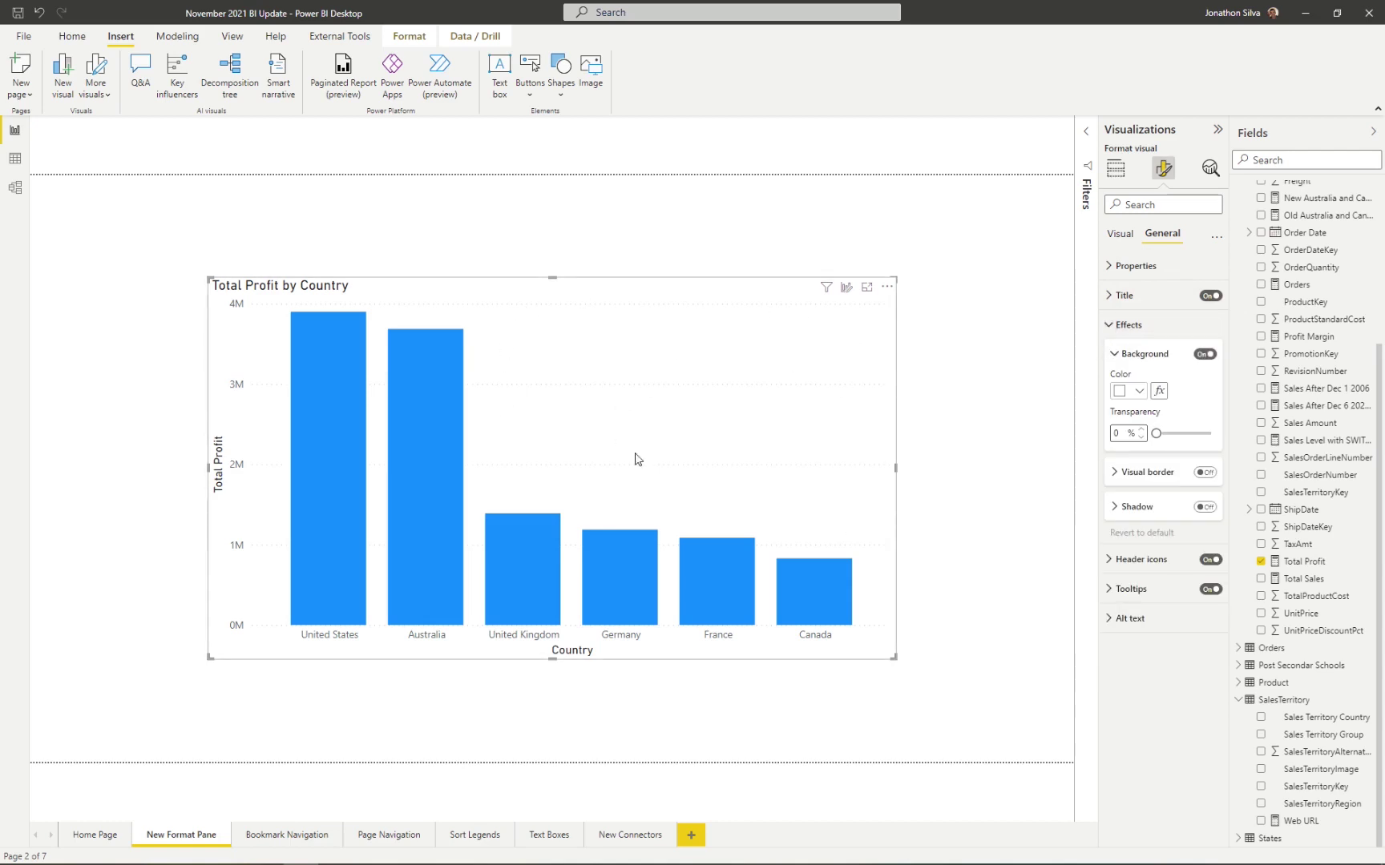
click(1115, 474)
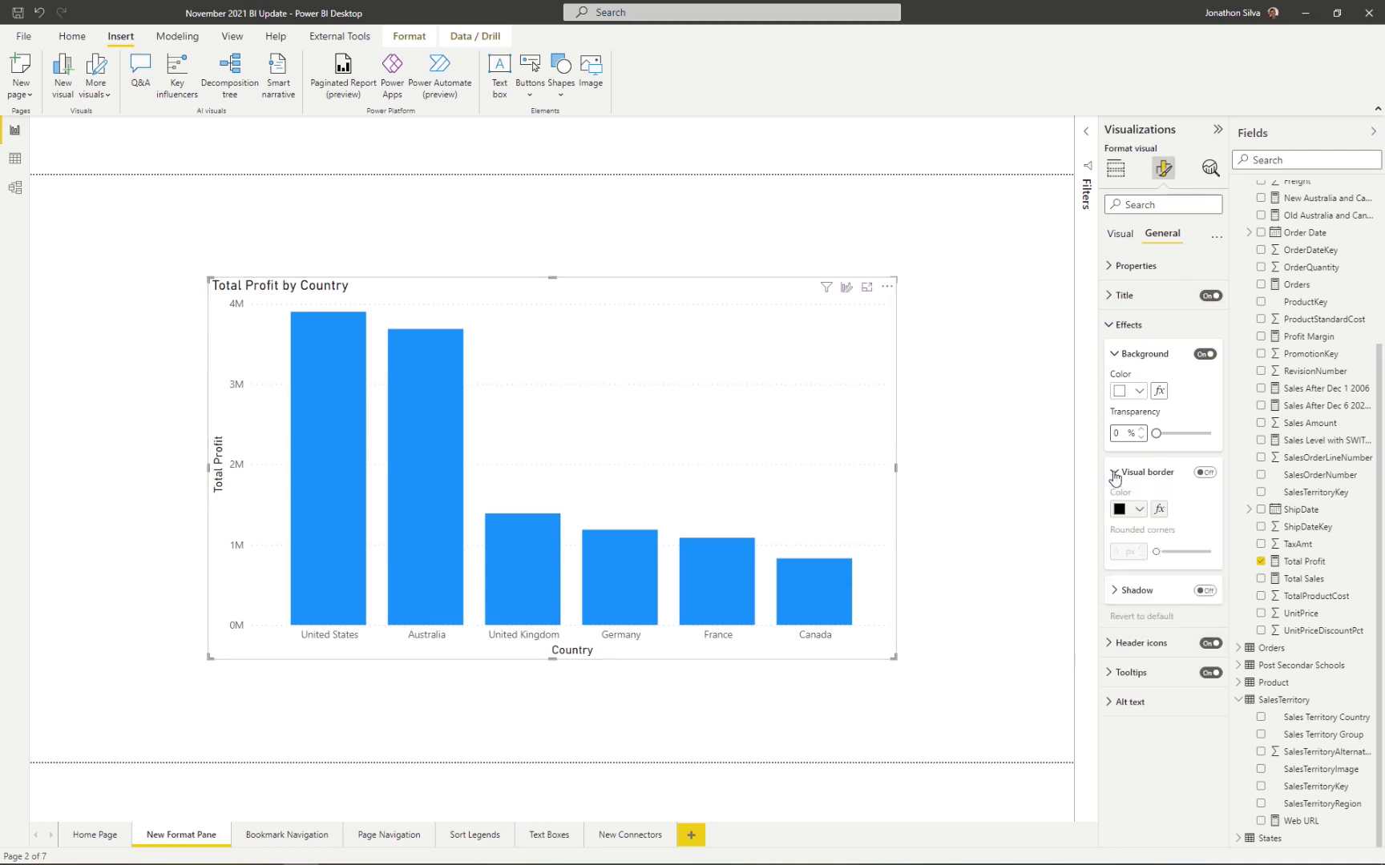
click(1115, 593)
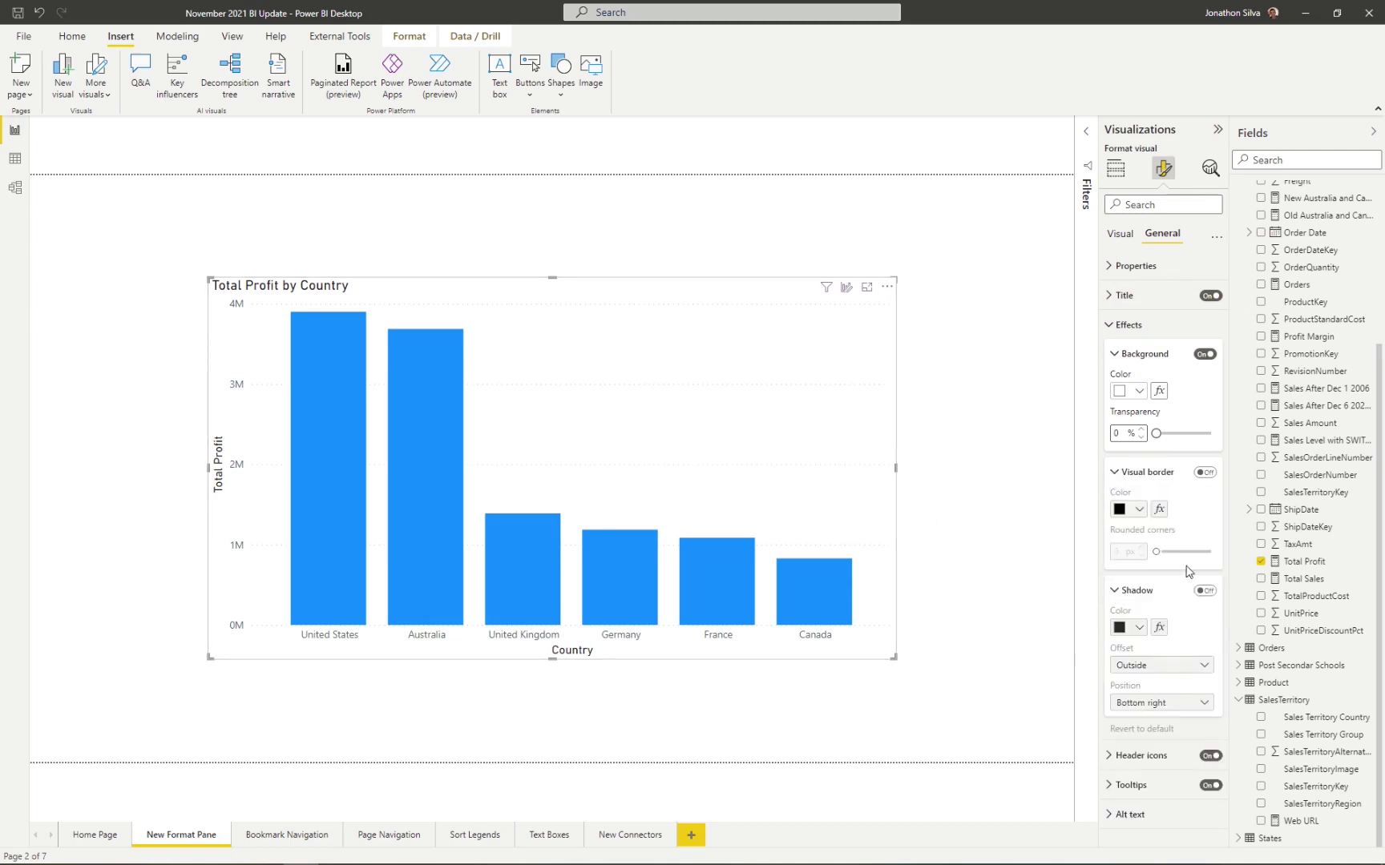
click(1204, 591)
click(1203, 473)
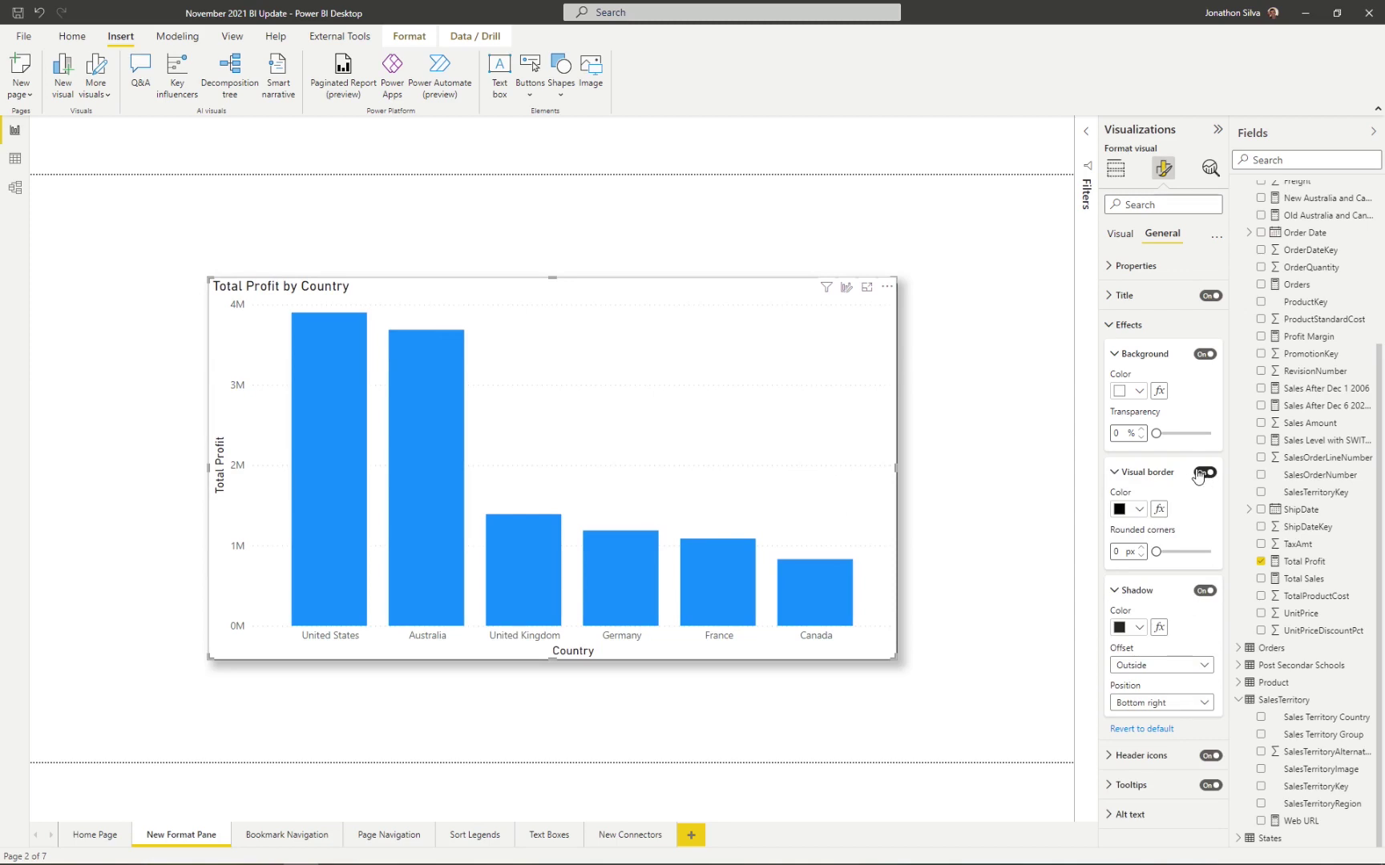
click(1109, 325)
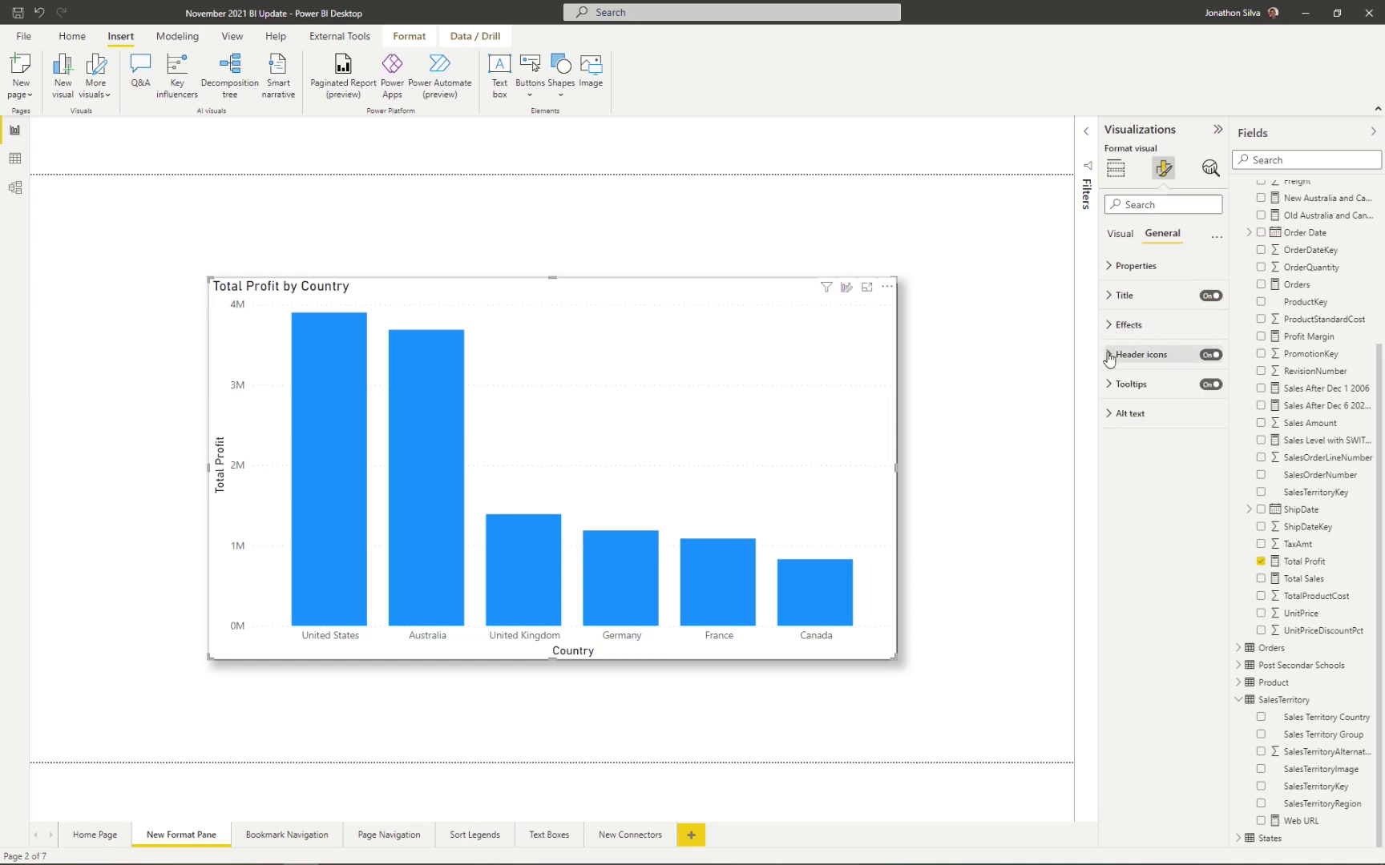
Step: Look through the chart's header icon and tooltip settings, and view the tooltip on the France column
click(1122, 354)
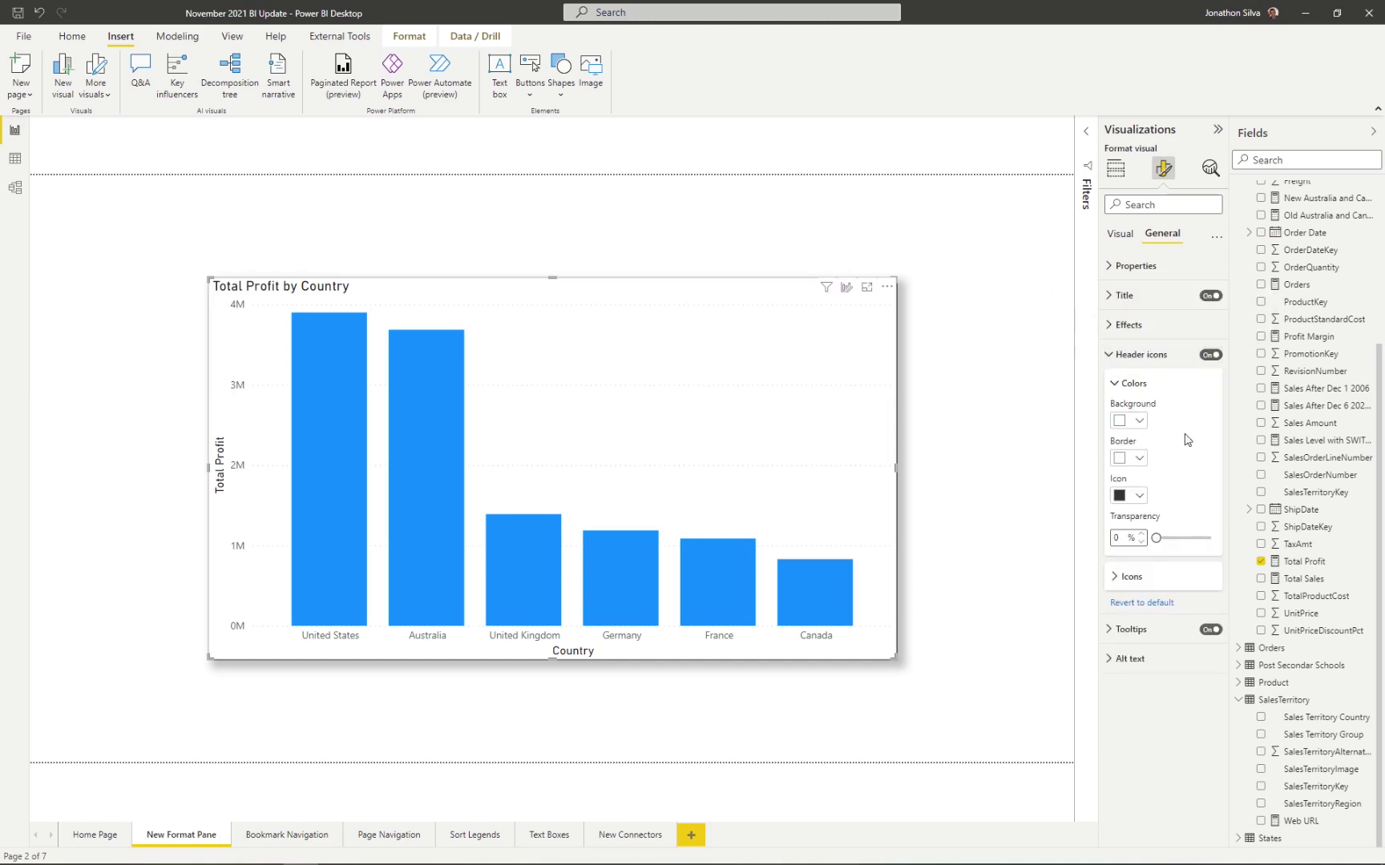
click(1110, 355)
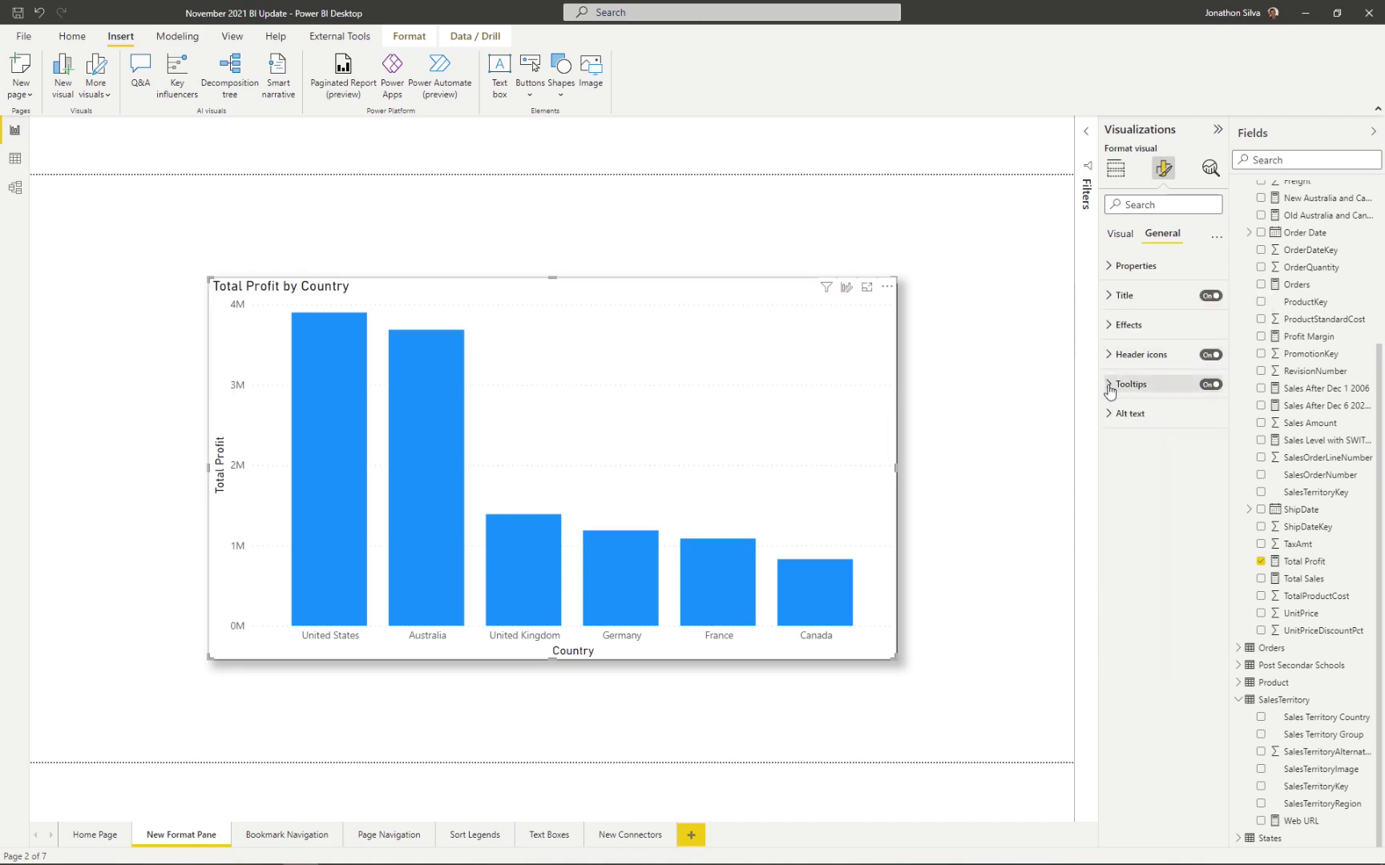
click(1110, 387)
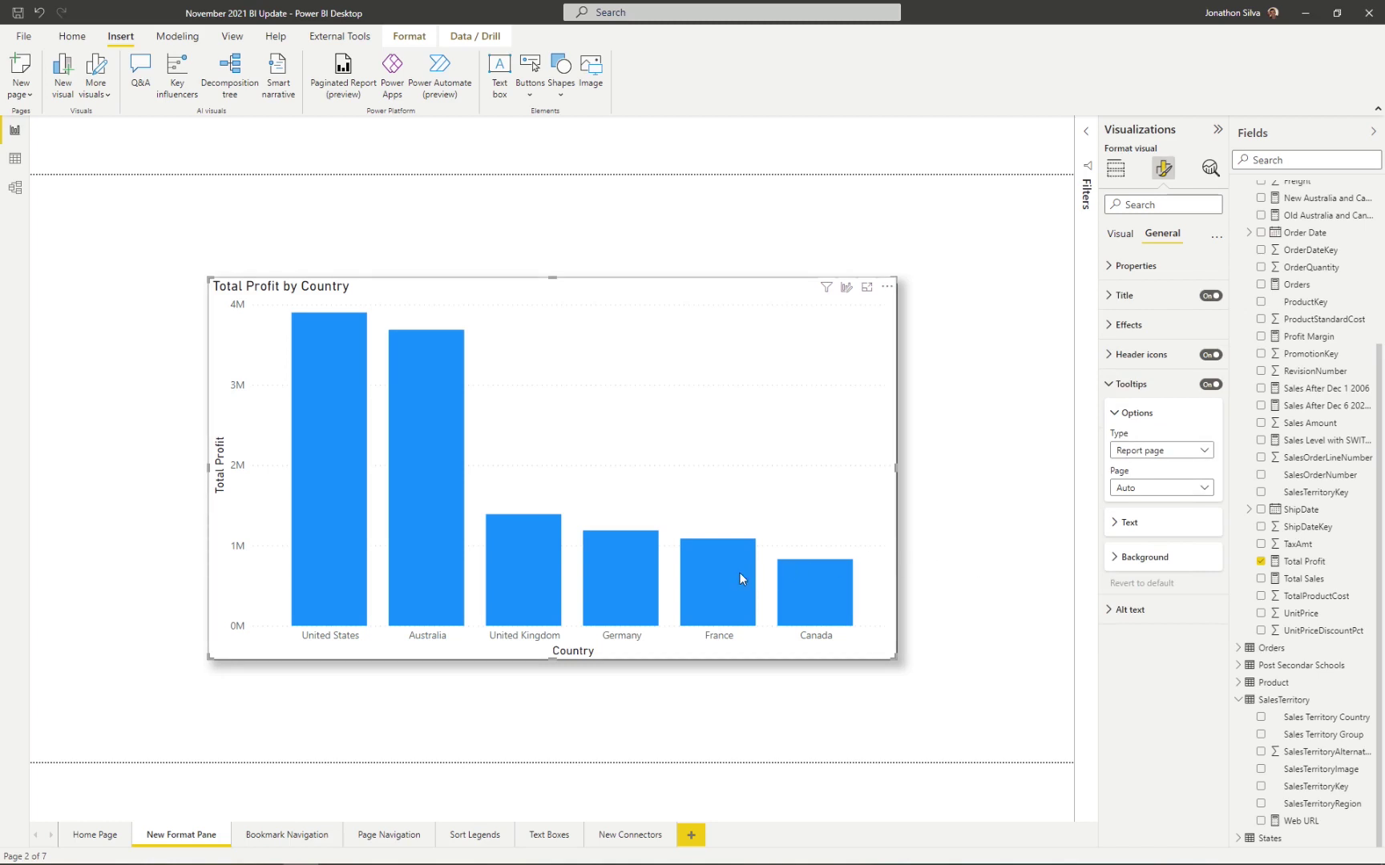
mouse_move(739, 575)
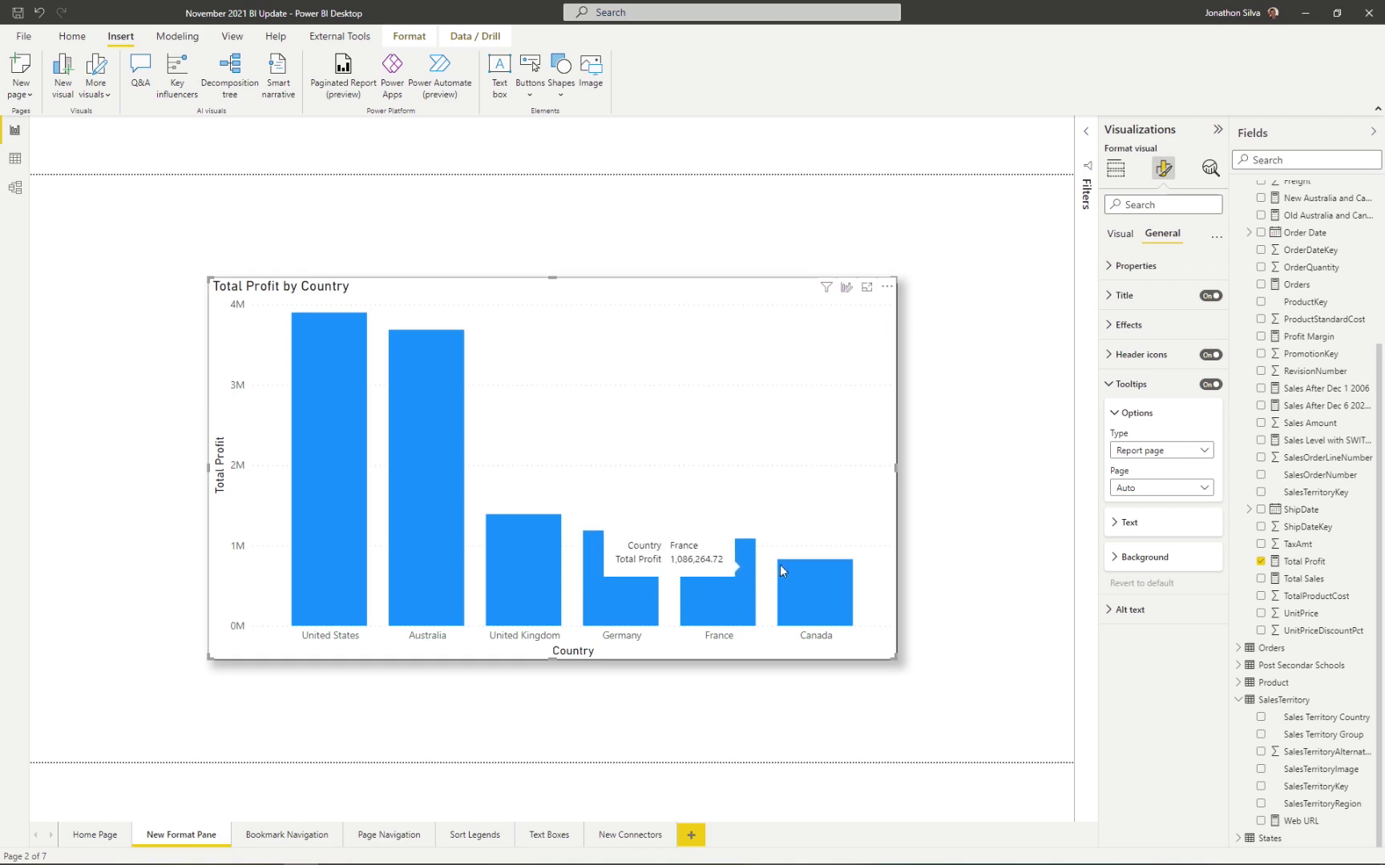
click(1110, 386)
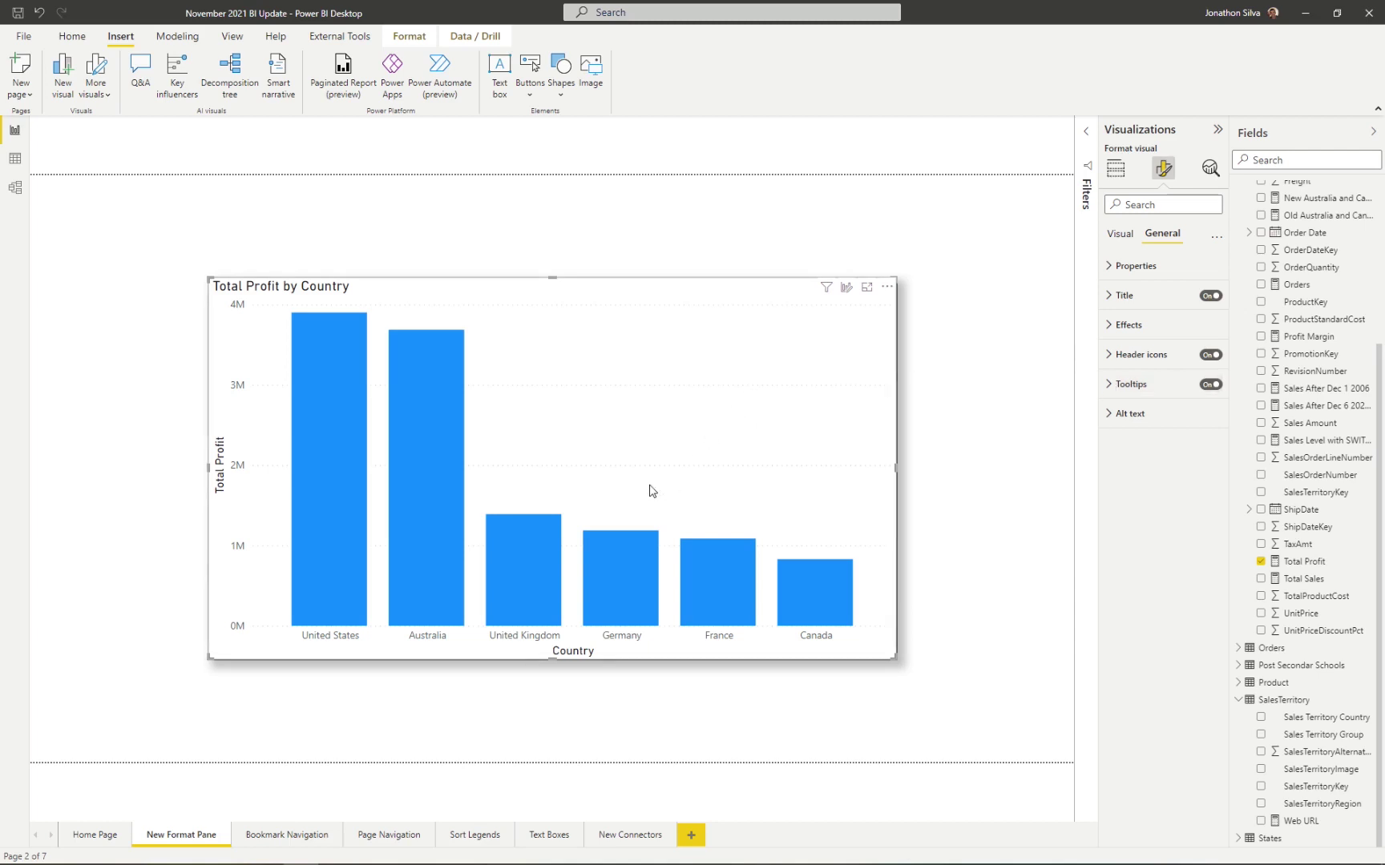
Step: Go to the Bookmark Navigation page and display the list of bookmarks, checking the North America group
click(290, 841)
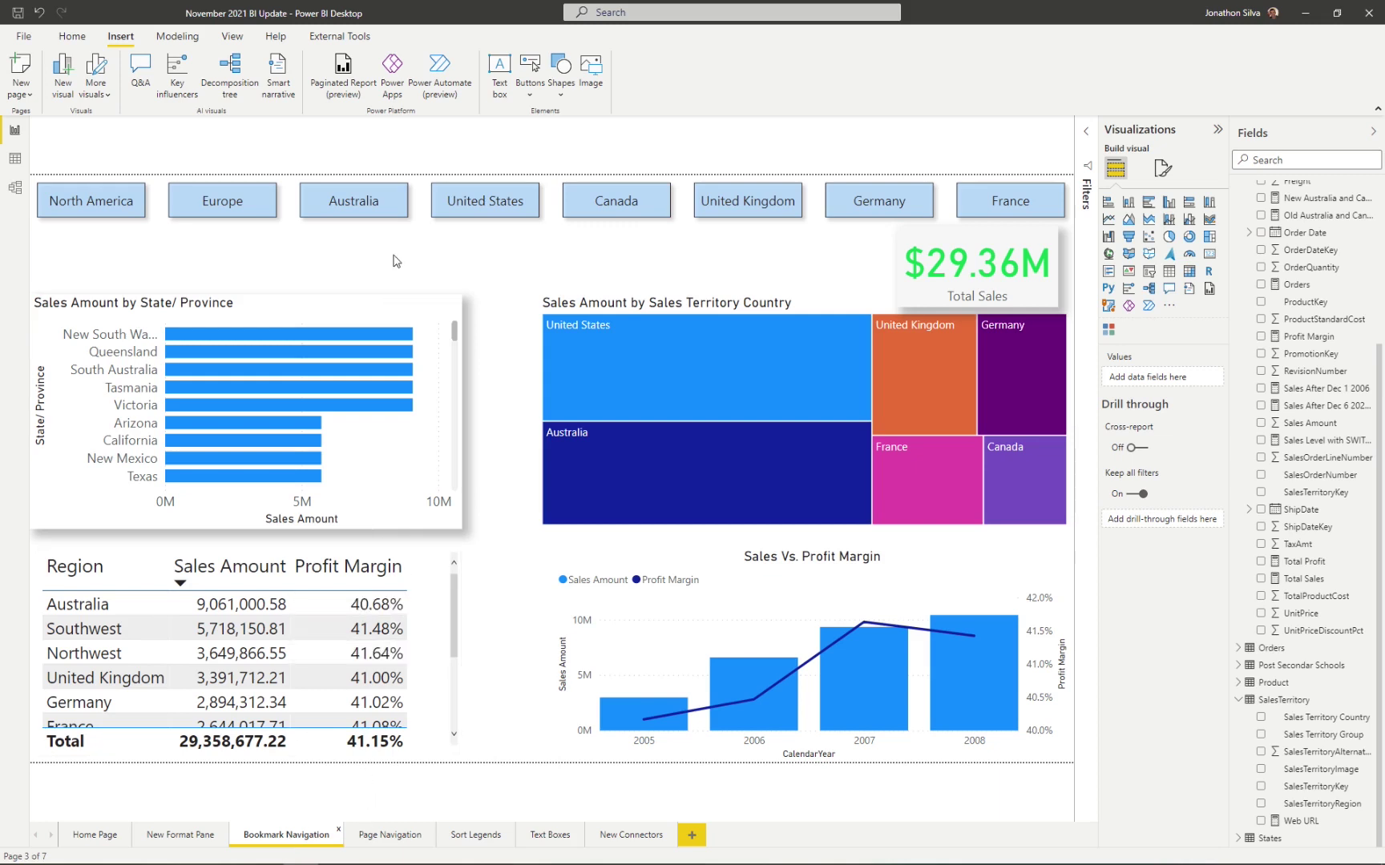
click(232, 36)
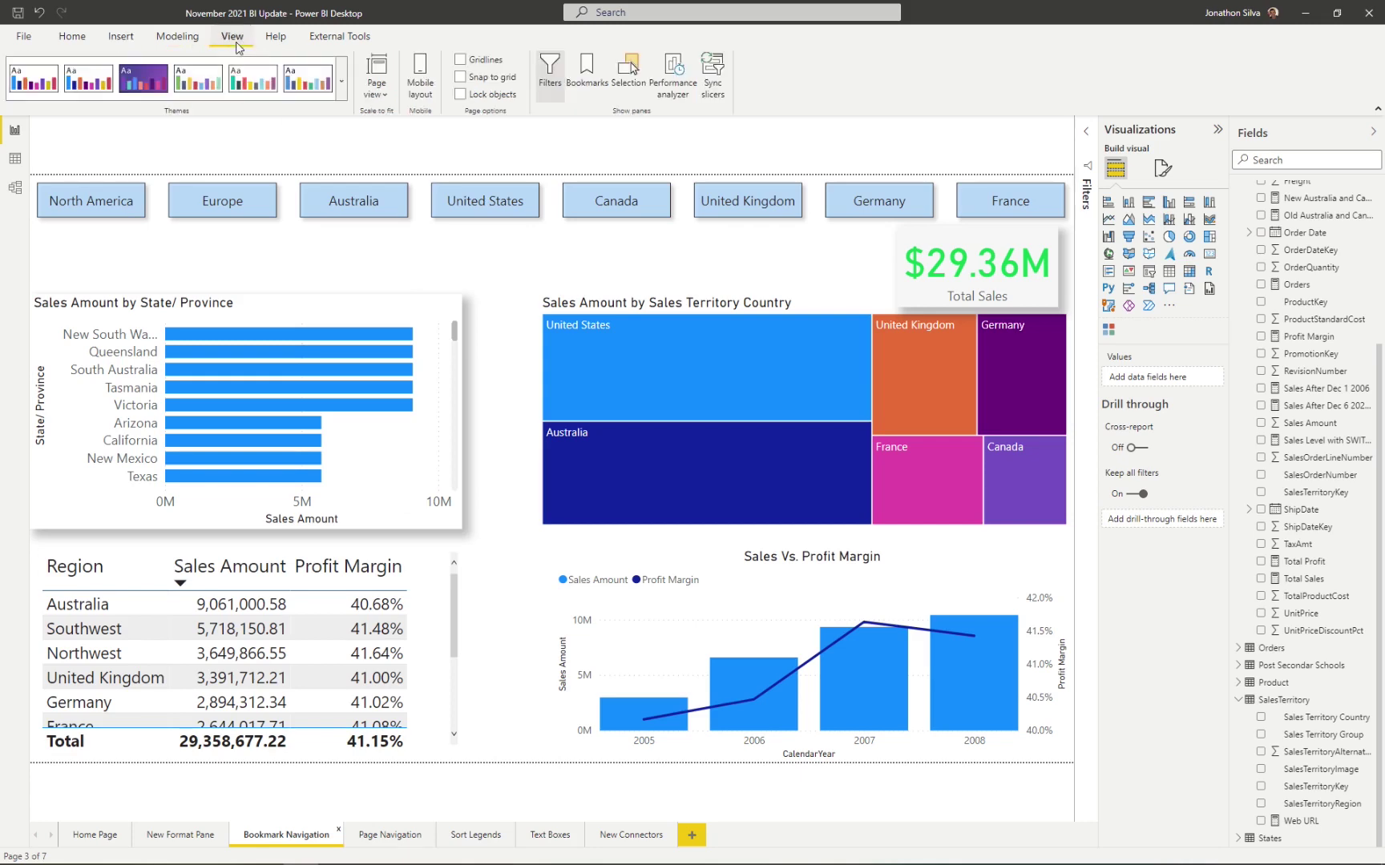
click(590, 89)
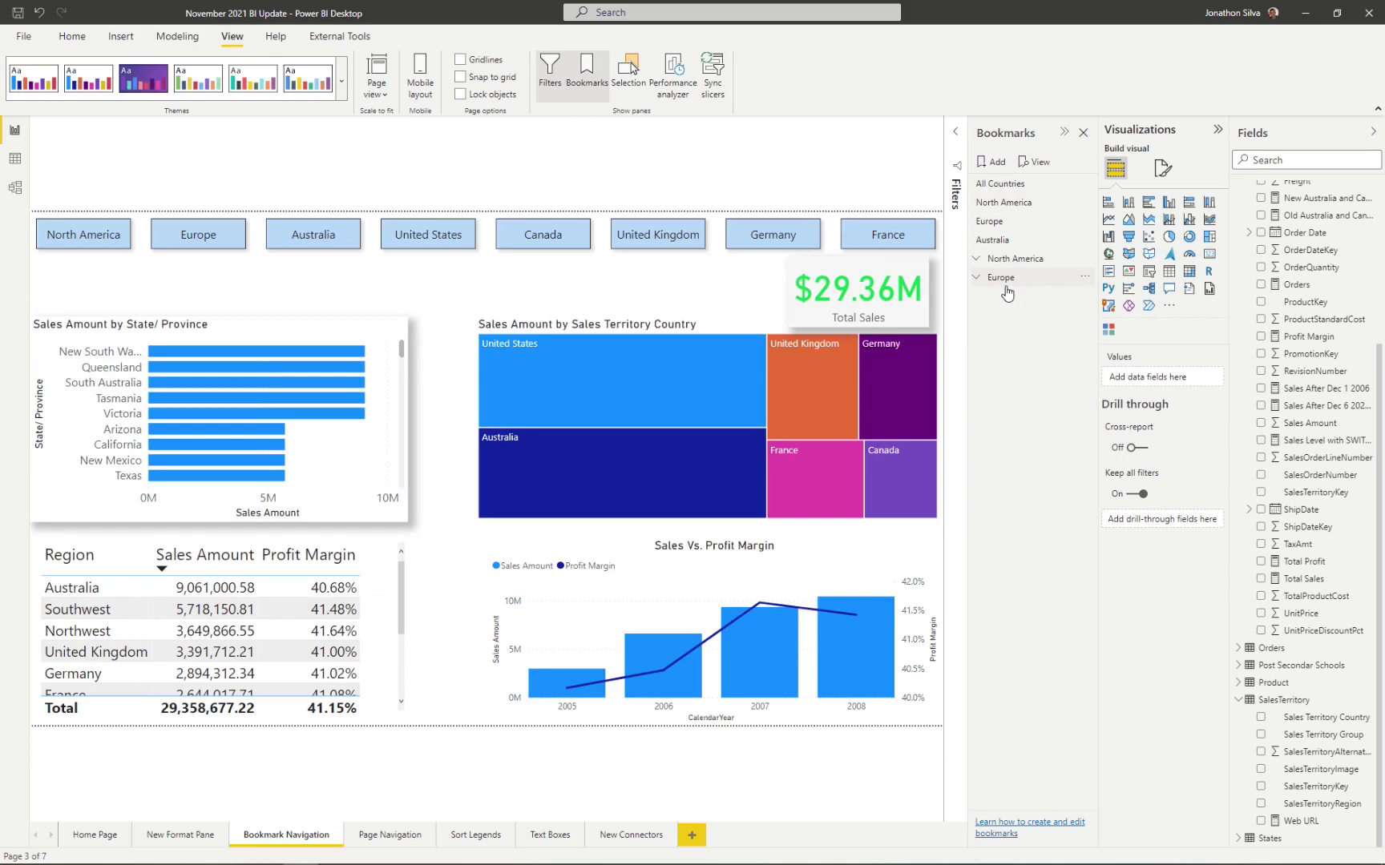
click(975, 259)
click(975, 259)
Step: Examine the Bookmark navigator option among the navigator buttons that can be inserted in the report
click(122, 37)
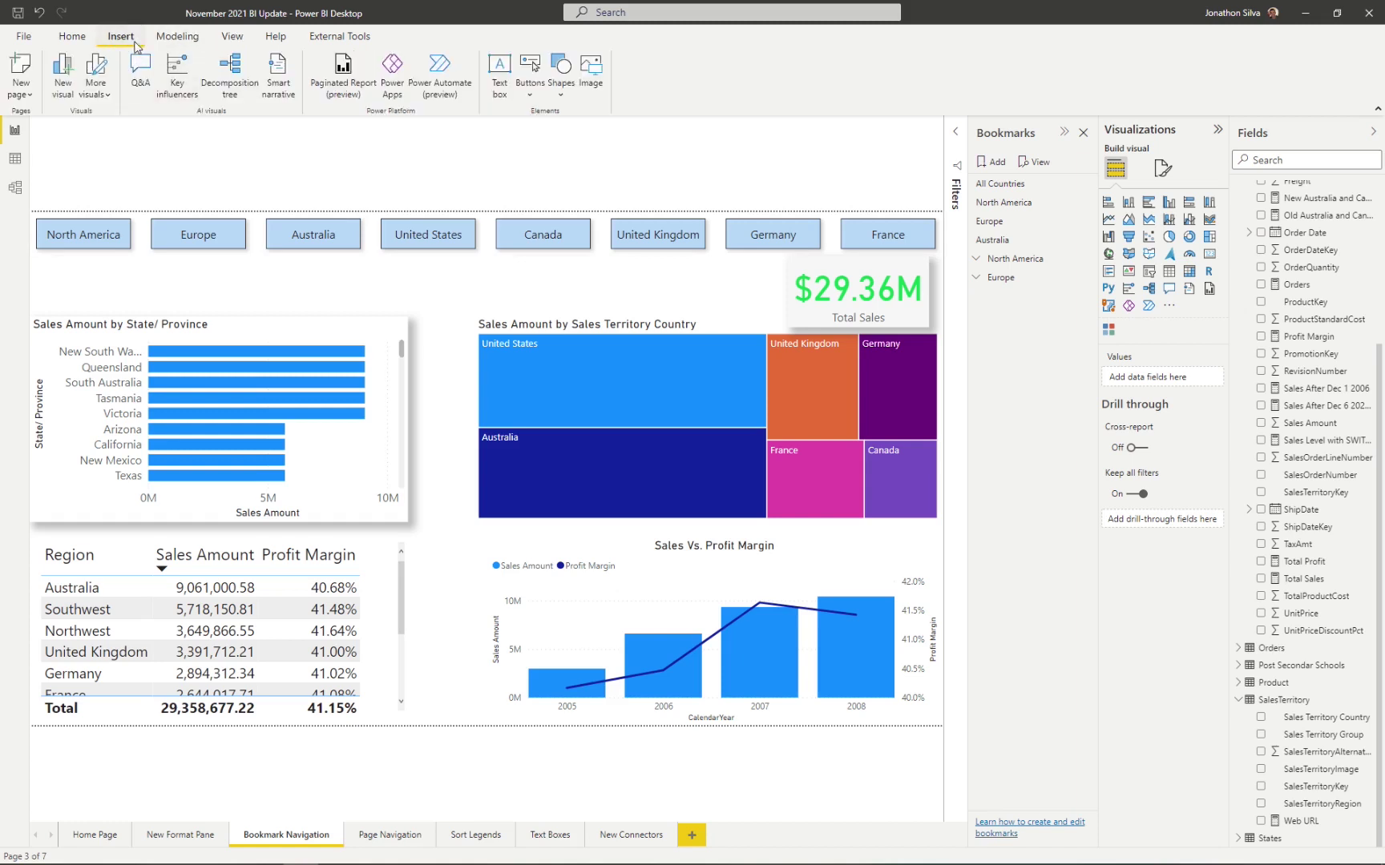
click(529, 98)
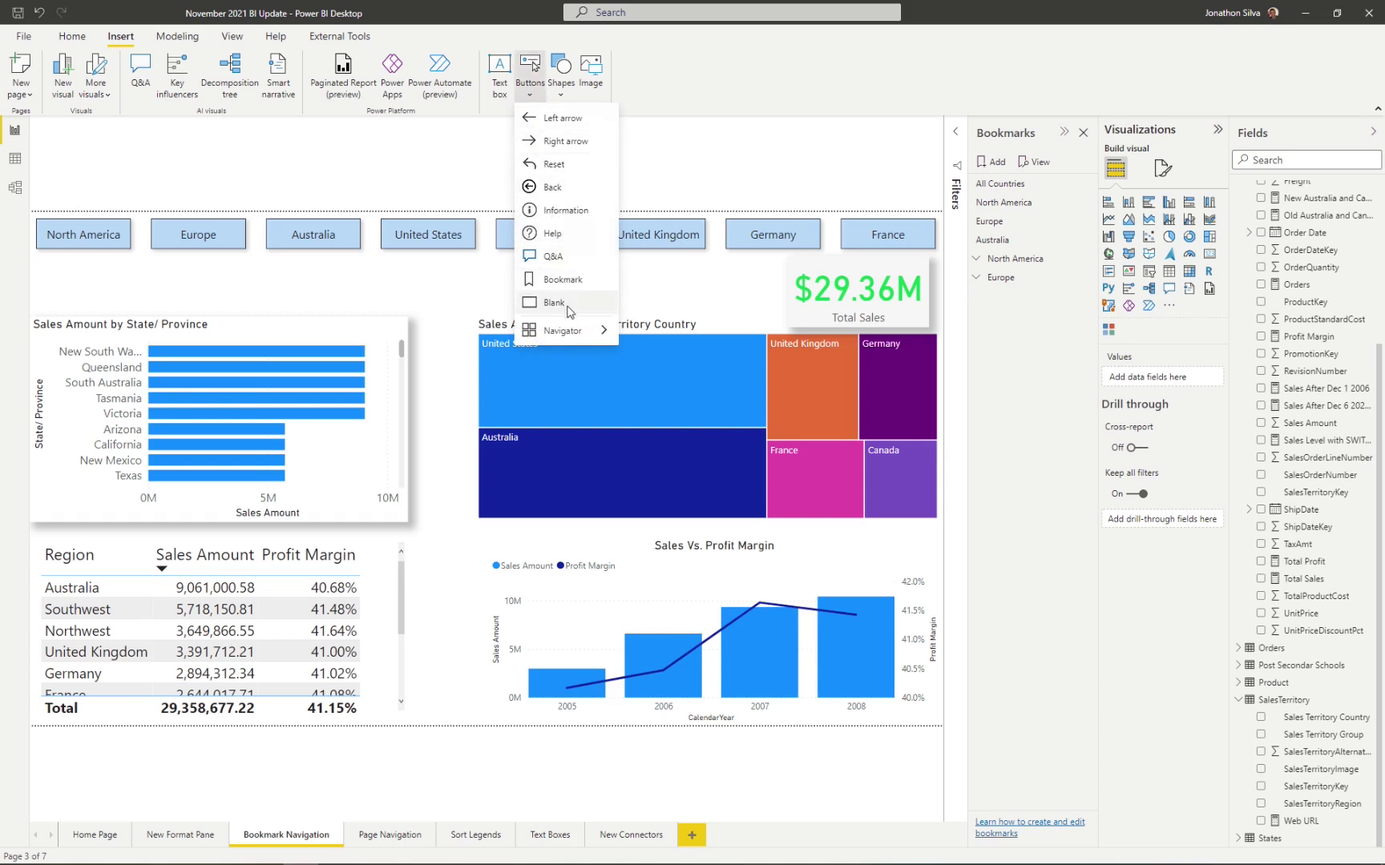
mouse_move(582, 338)
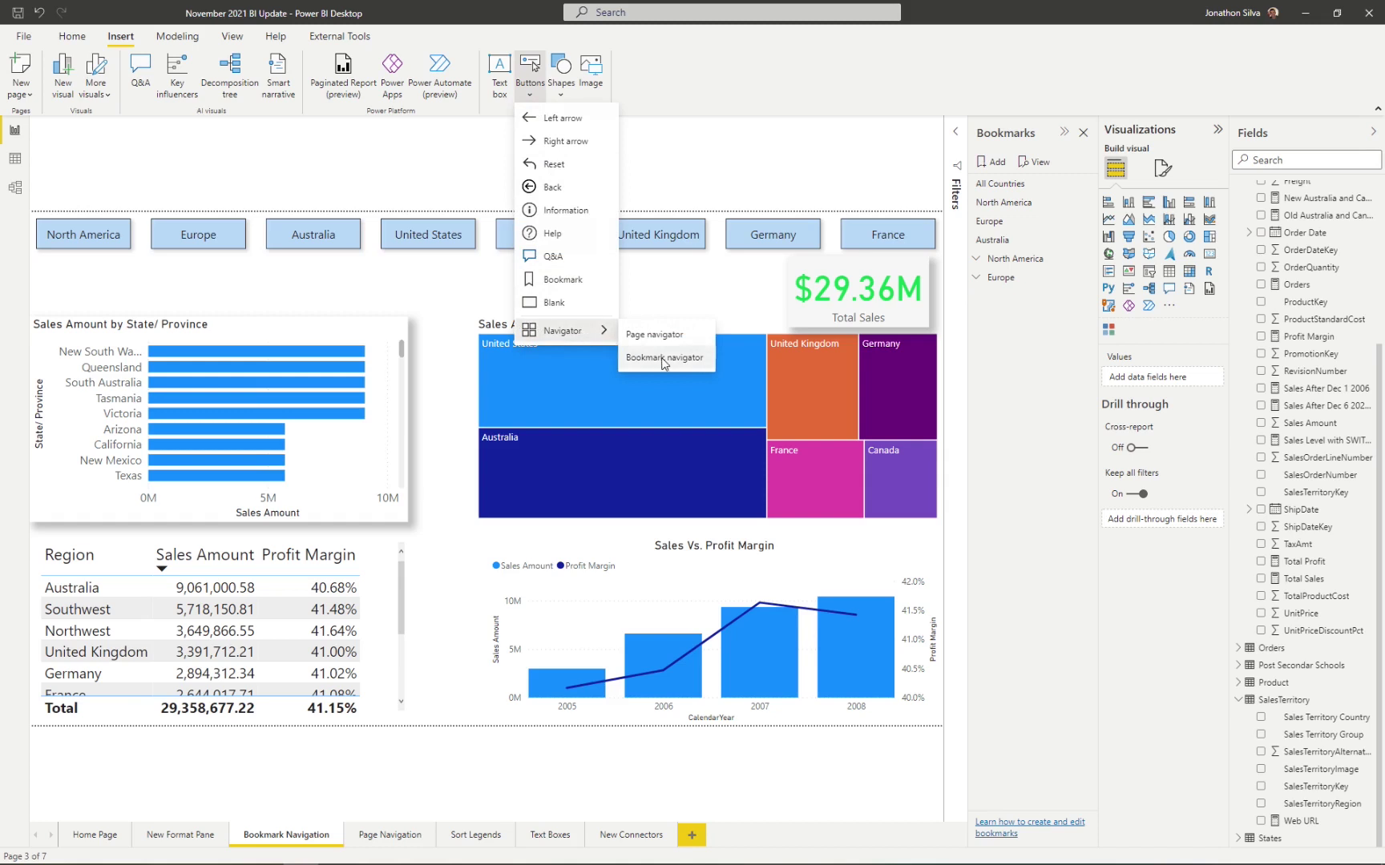
click(691, 355)
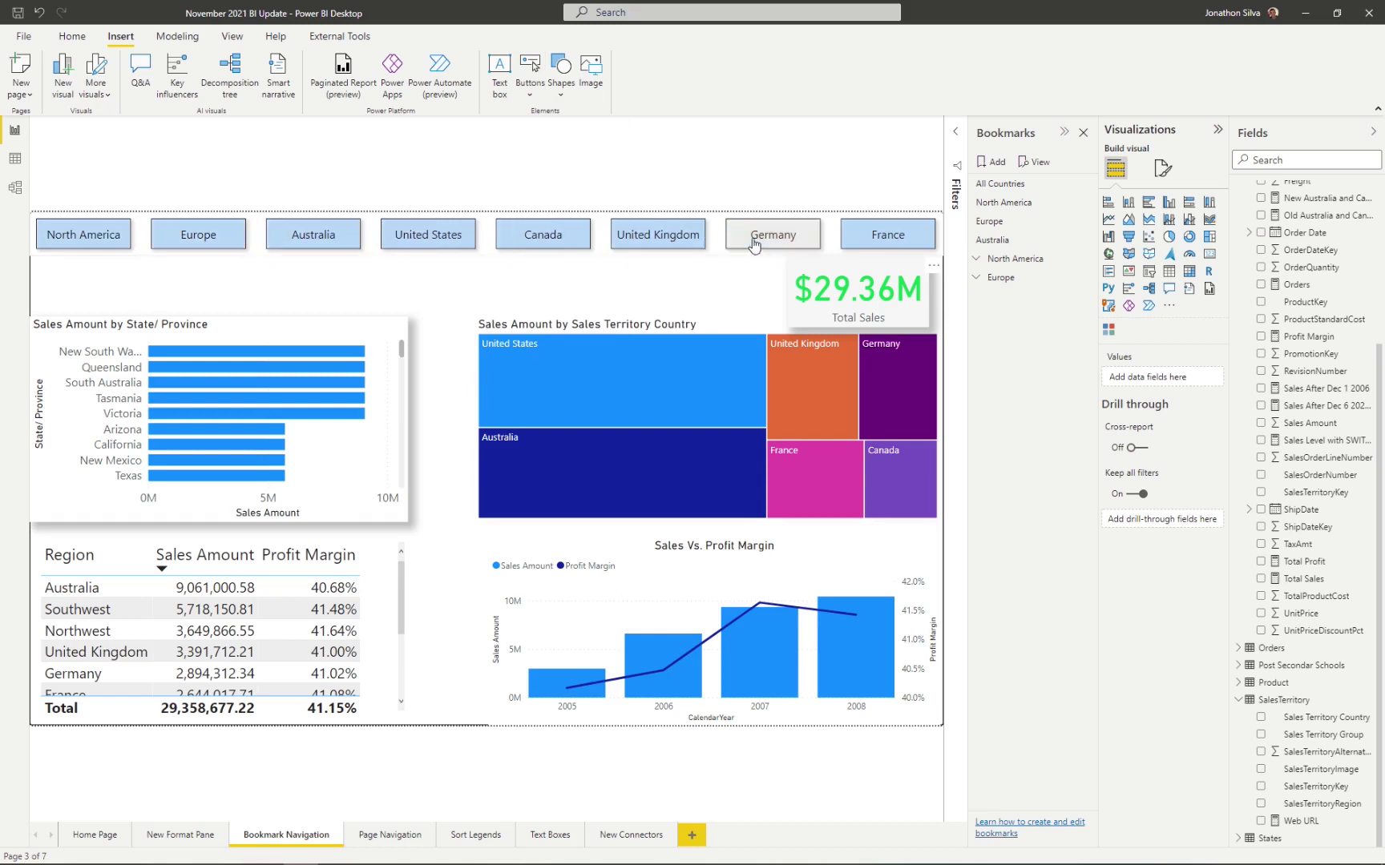
click(865, 247)
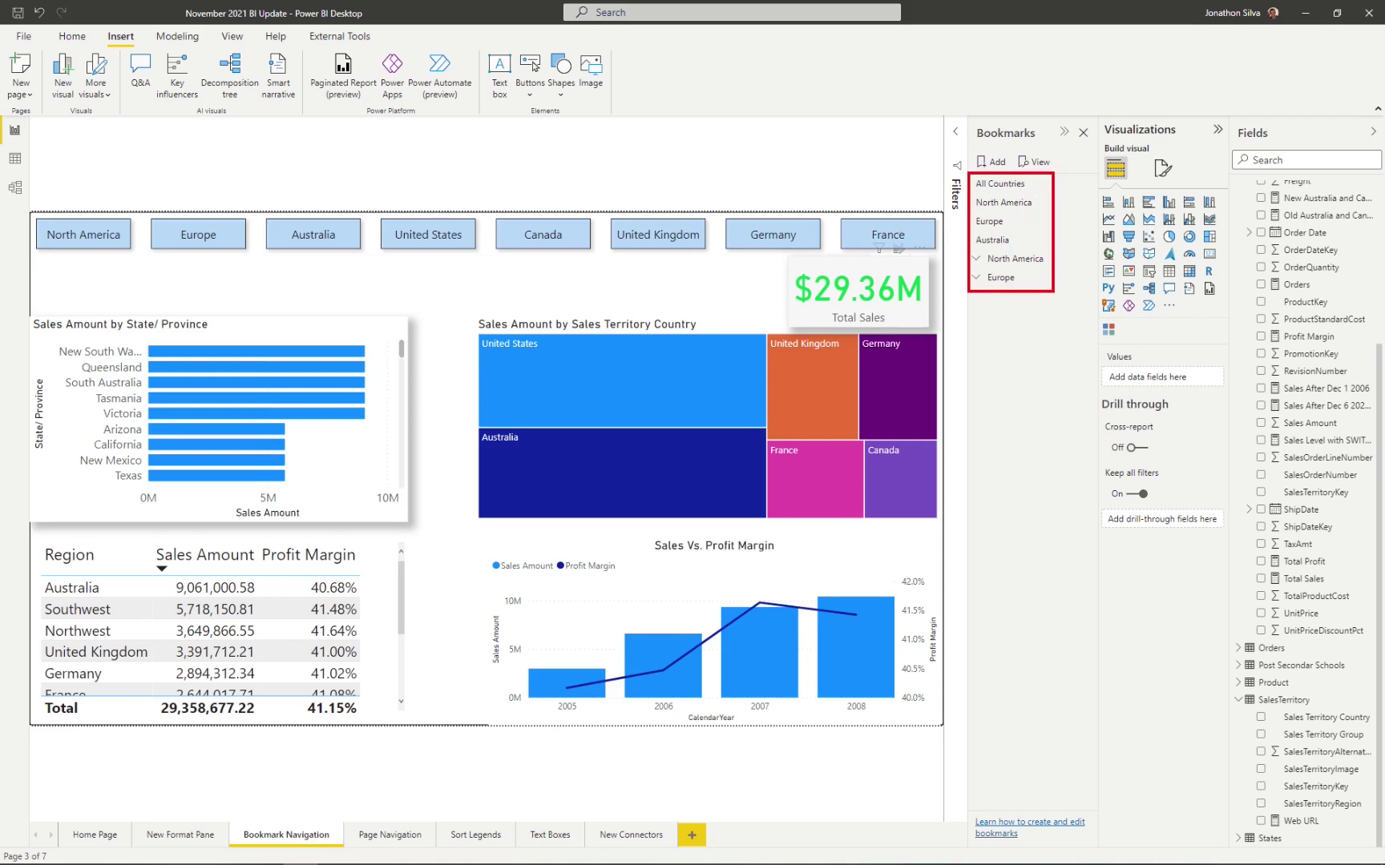
drag(94, 207, 165, 158)
key(Escape)
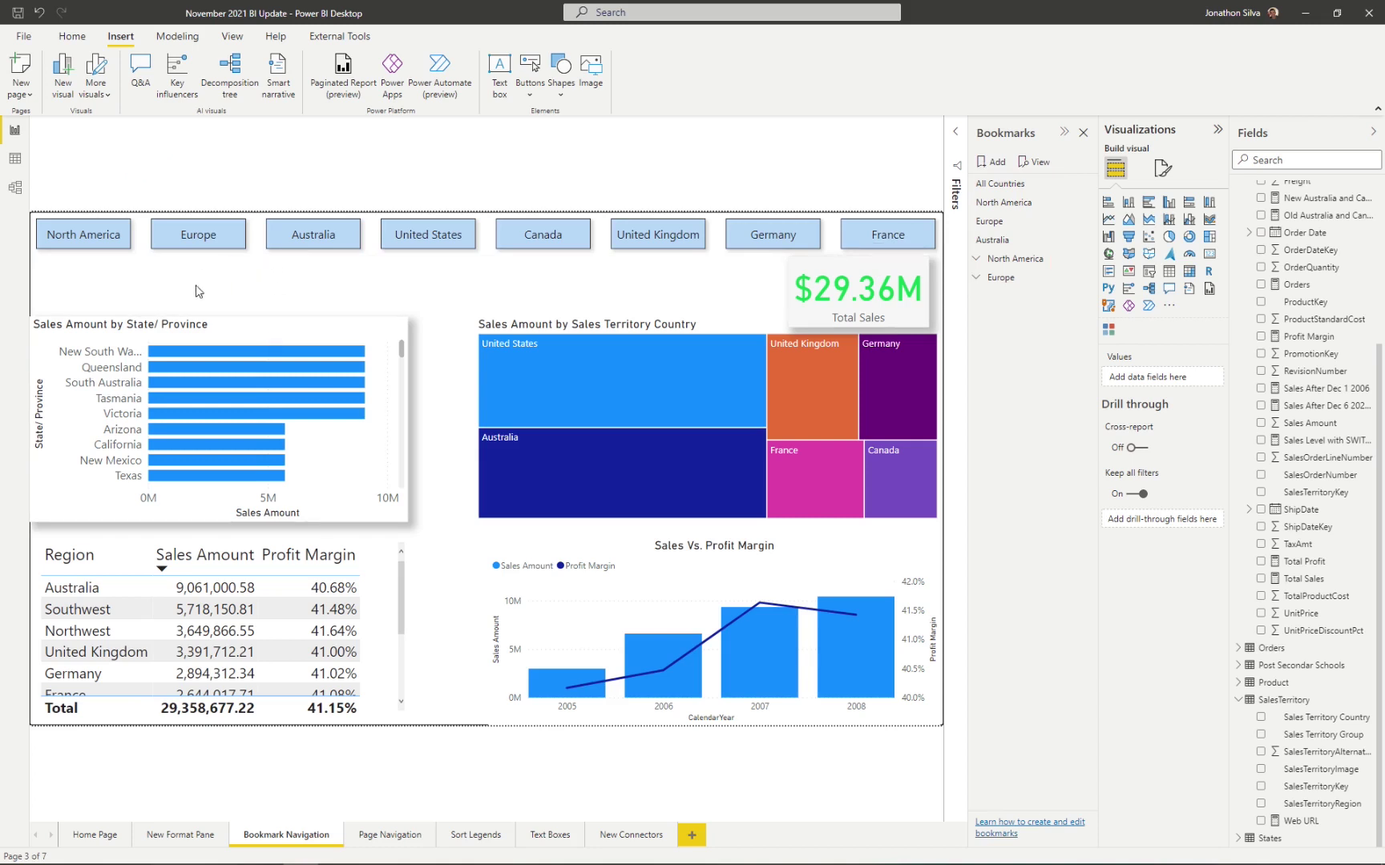
Step: Try out the bookmark navigator by applying the North America, Europe, Australia and United States bookmarks in turn
ctrl+click(110, 245)
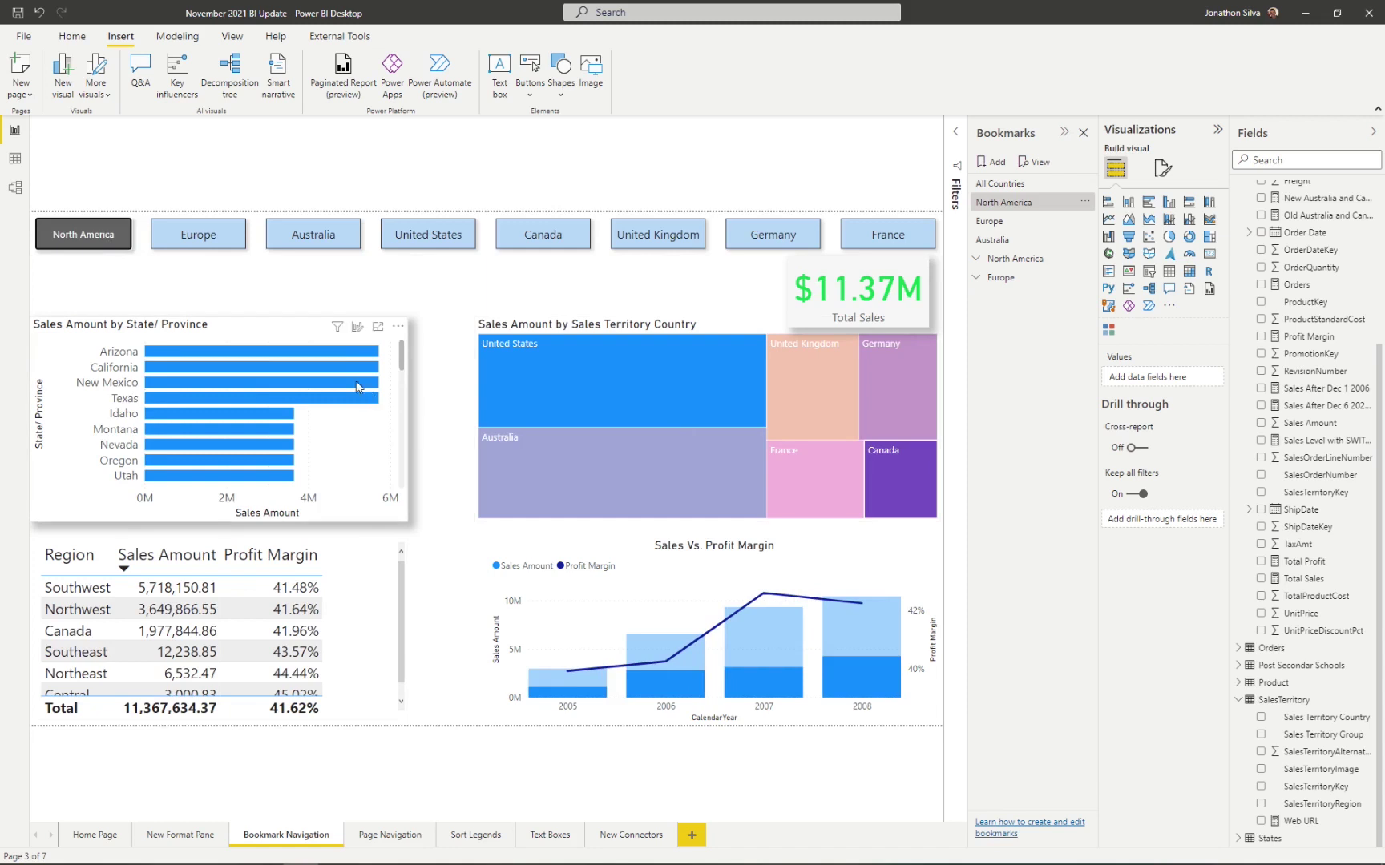
ctrl+click(198, 234)
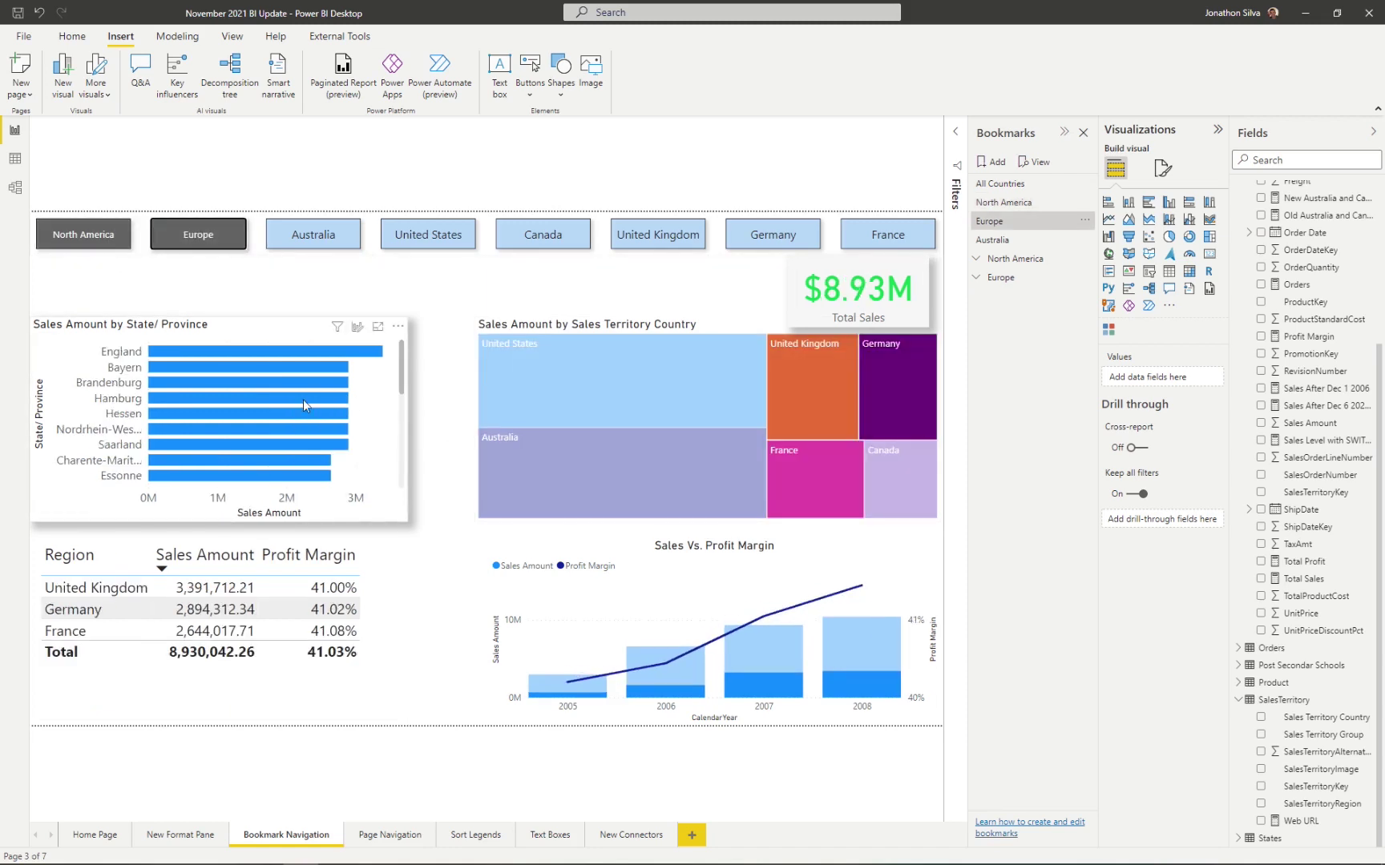
ctrl+click(320, 236)
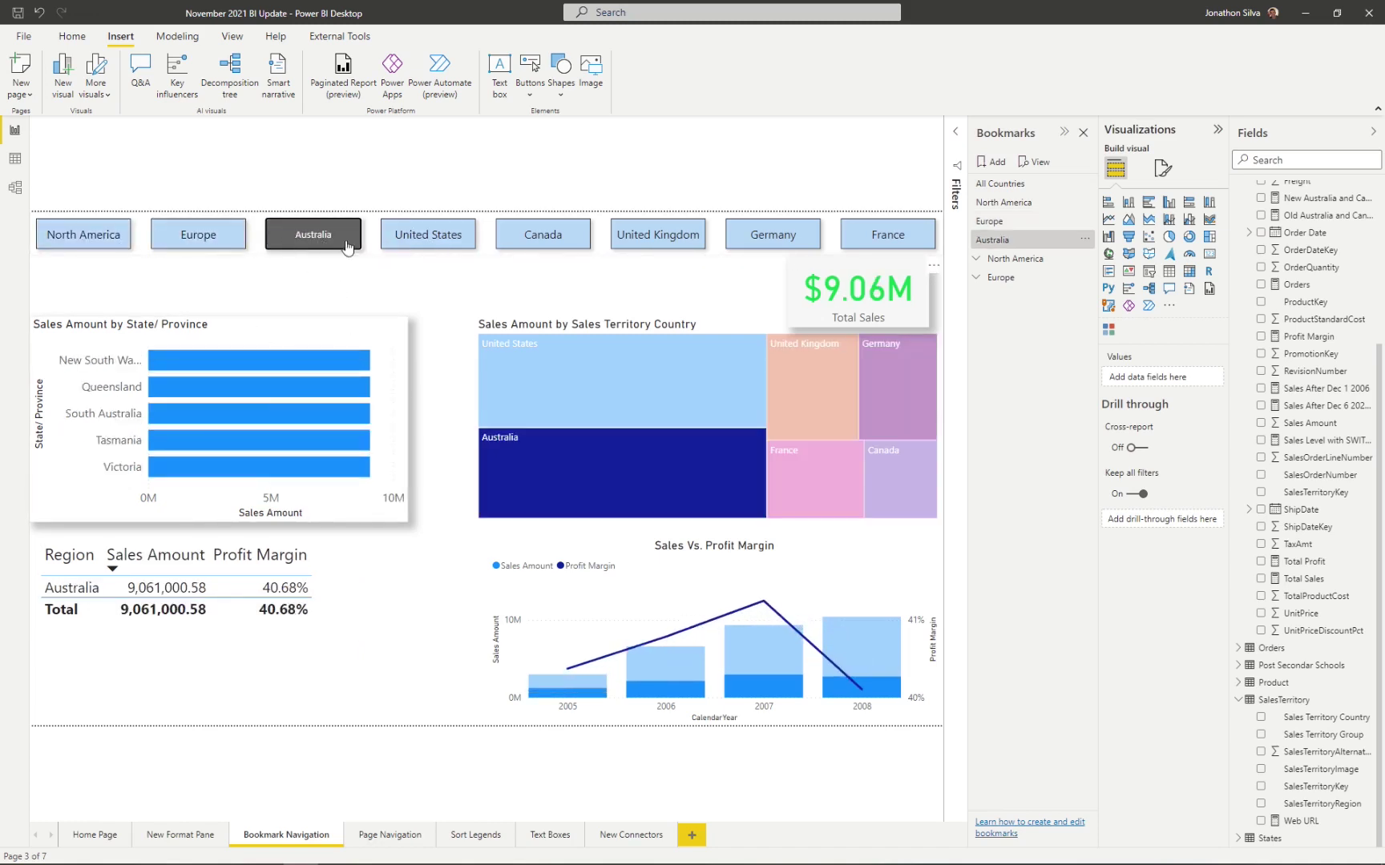
ctrl+click(435, 251)
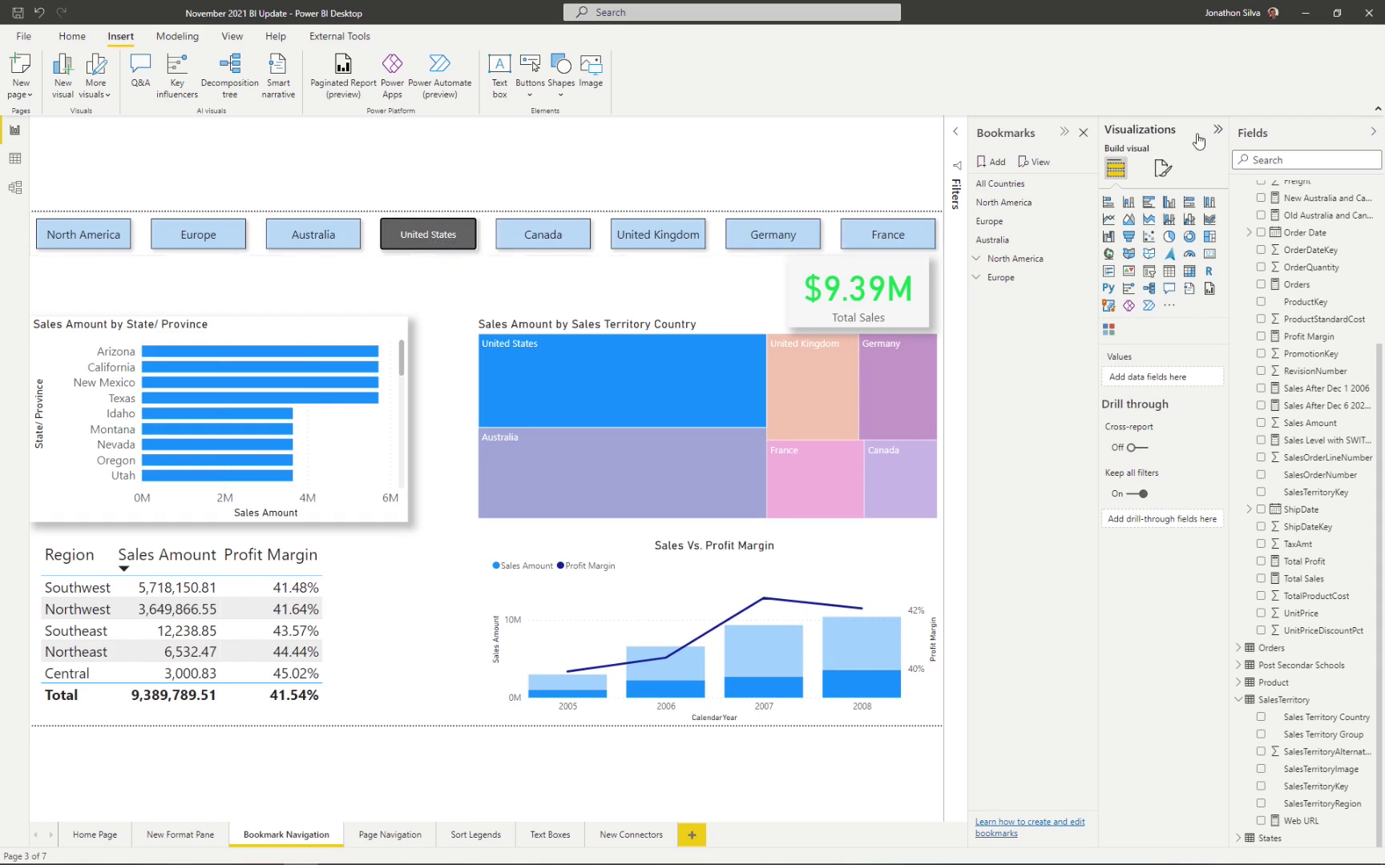
Step: Keep the bookmark navigator's button shape as Rectangle and set its rounded corners to 20 px
click(490, 235)
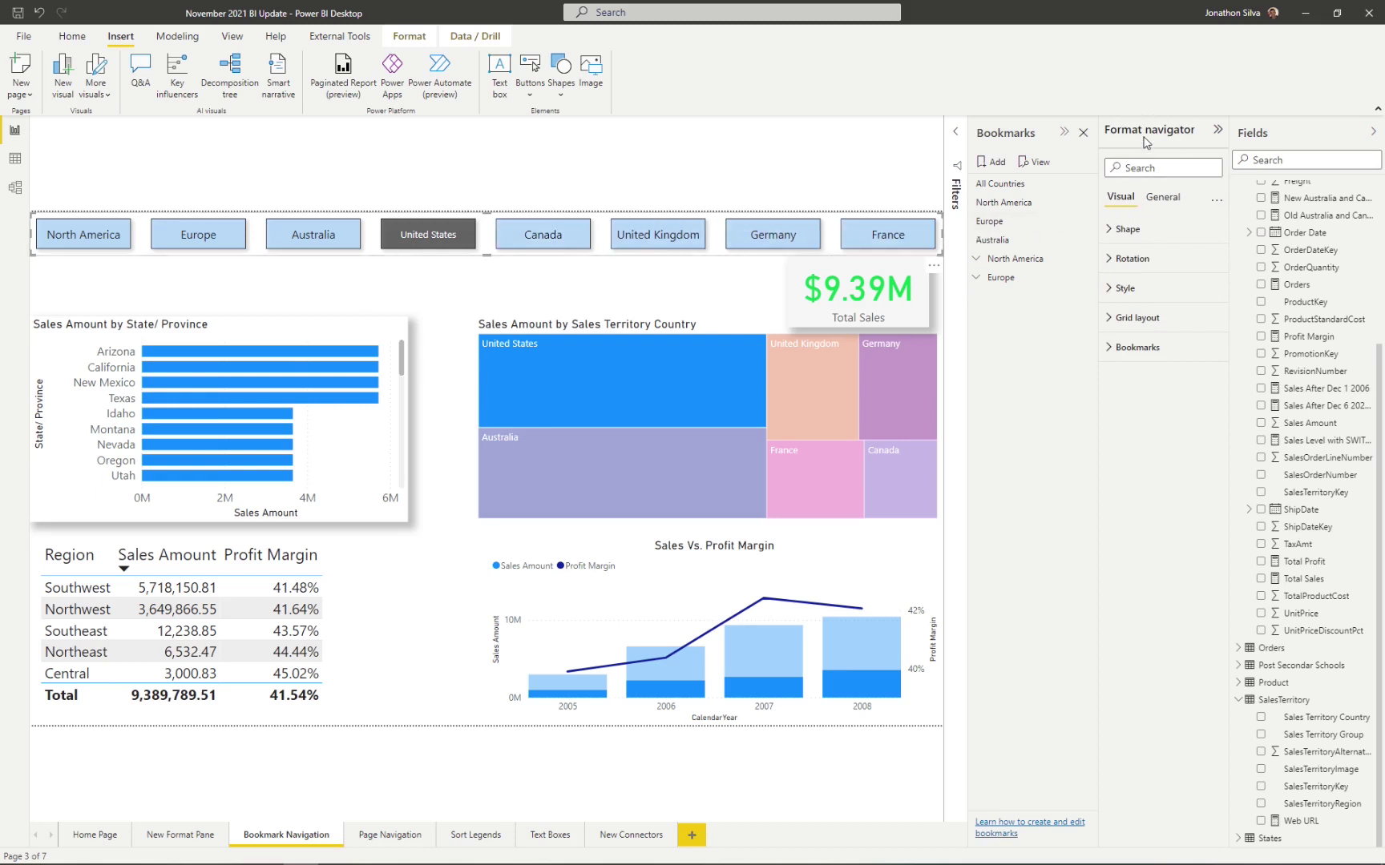
click(1113, 230)
click(1207, 275)
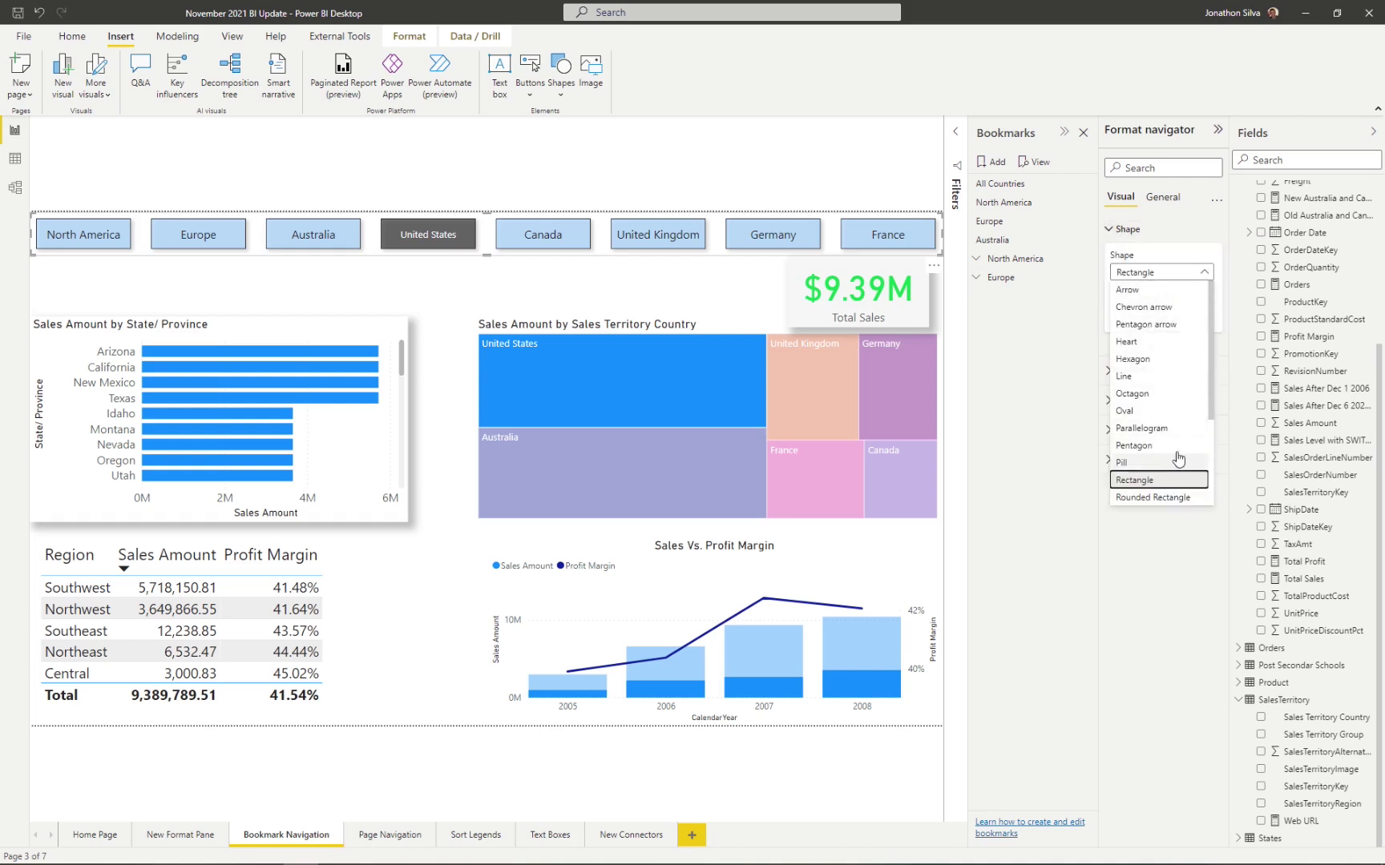
click(1187, 272)
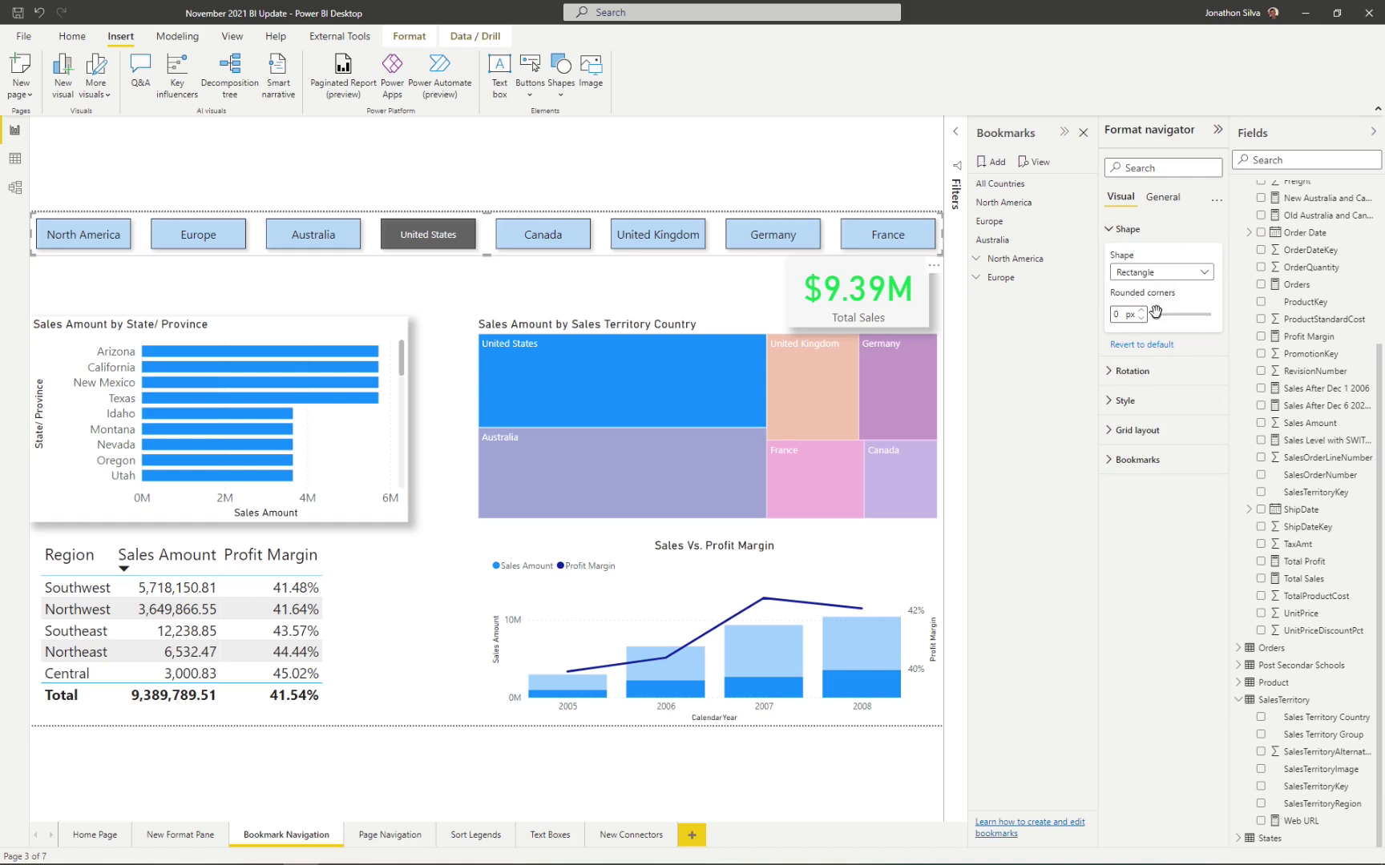
mouse_move(1156, 313)
mouse_down()
mouse_move(1182, 314)
mouse_move(1166, 314)
mouse_up()
Step: Look through the navigator's rotation, style and grid layout settings, including the orientation choices, and collapse them
click(1111, 373)
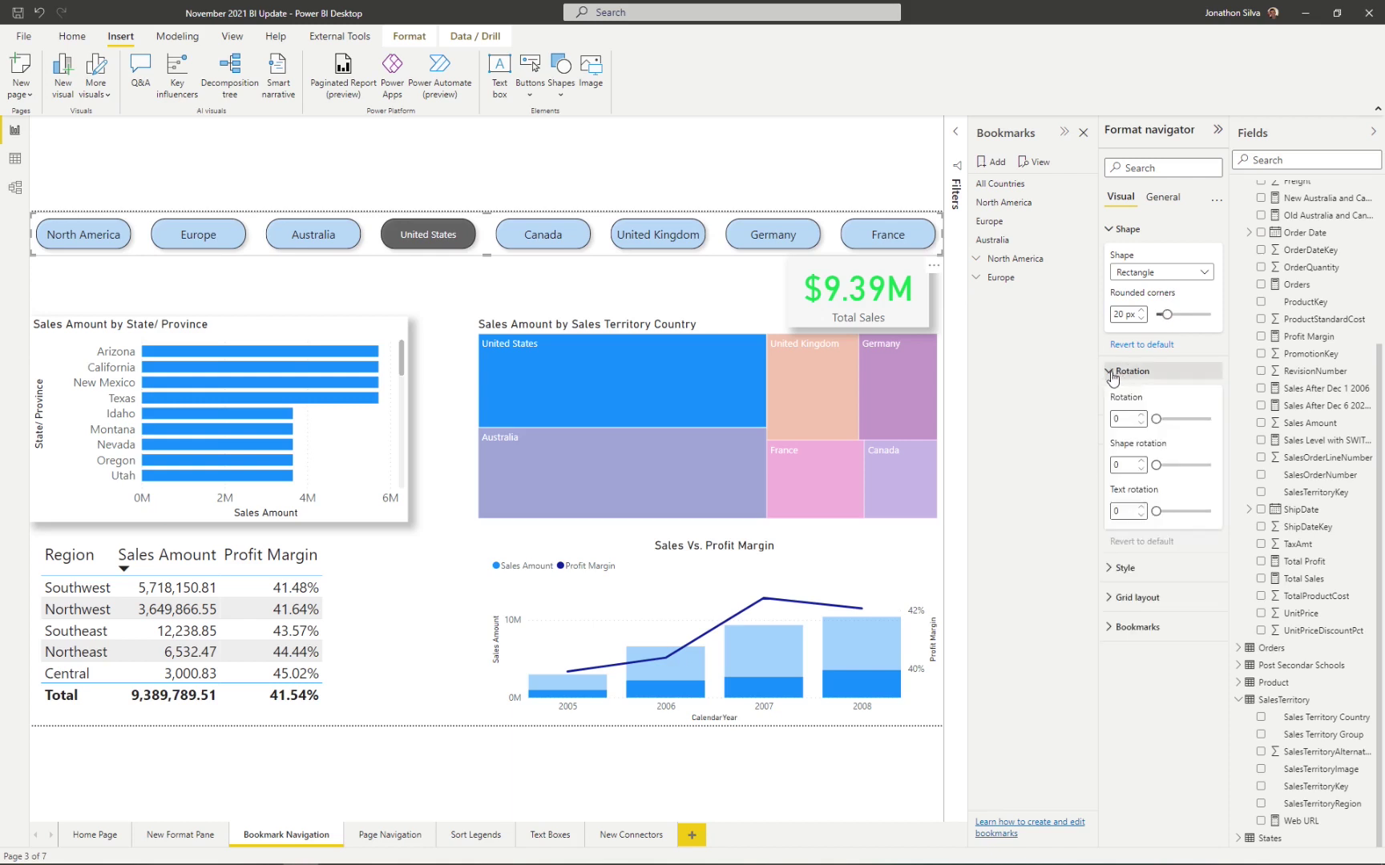
click(1111, 374)
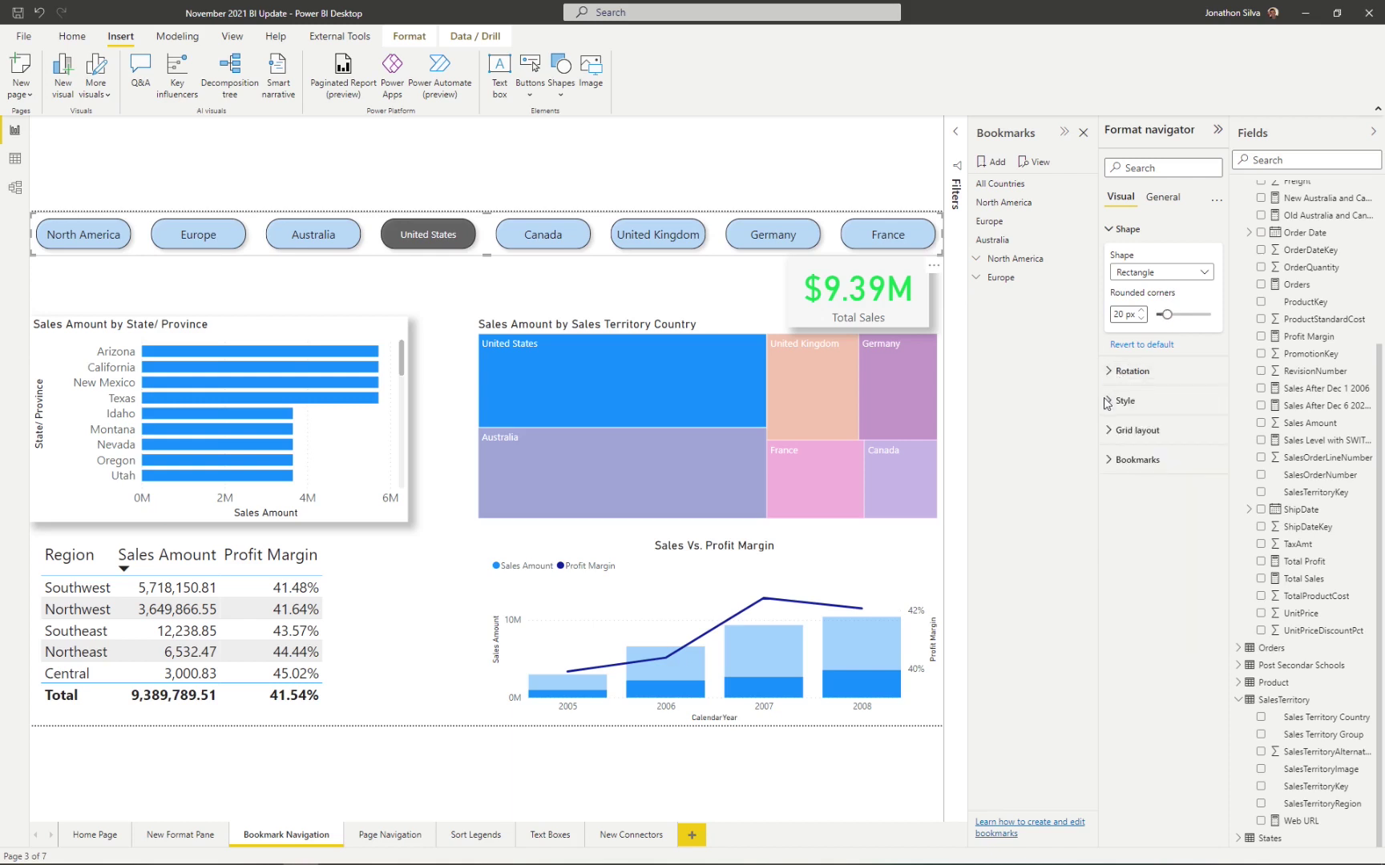
click(1109, 402)
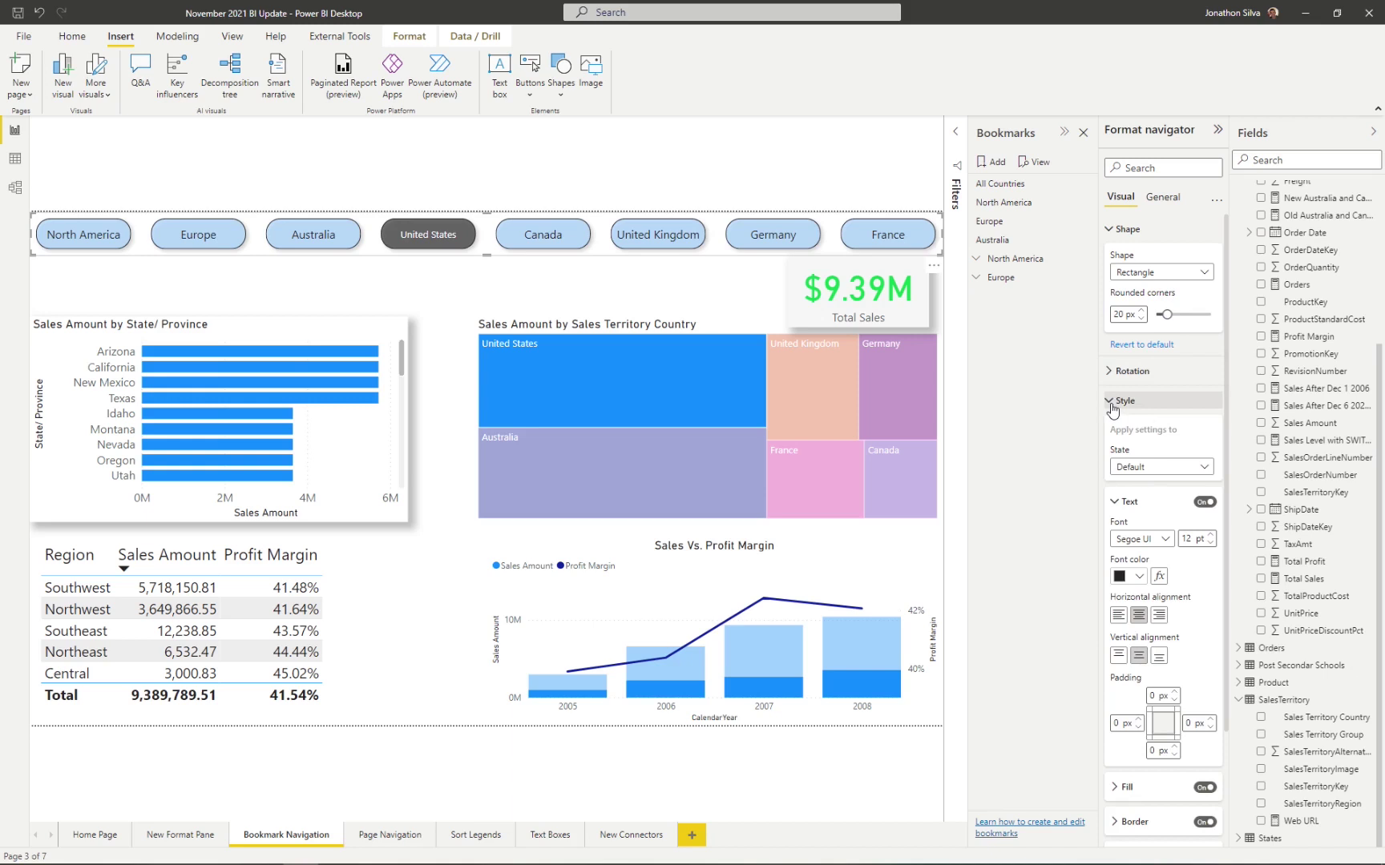
click(1112, 407)
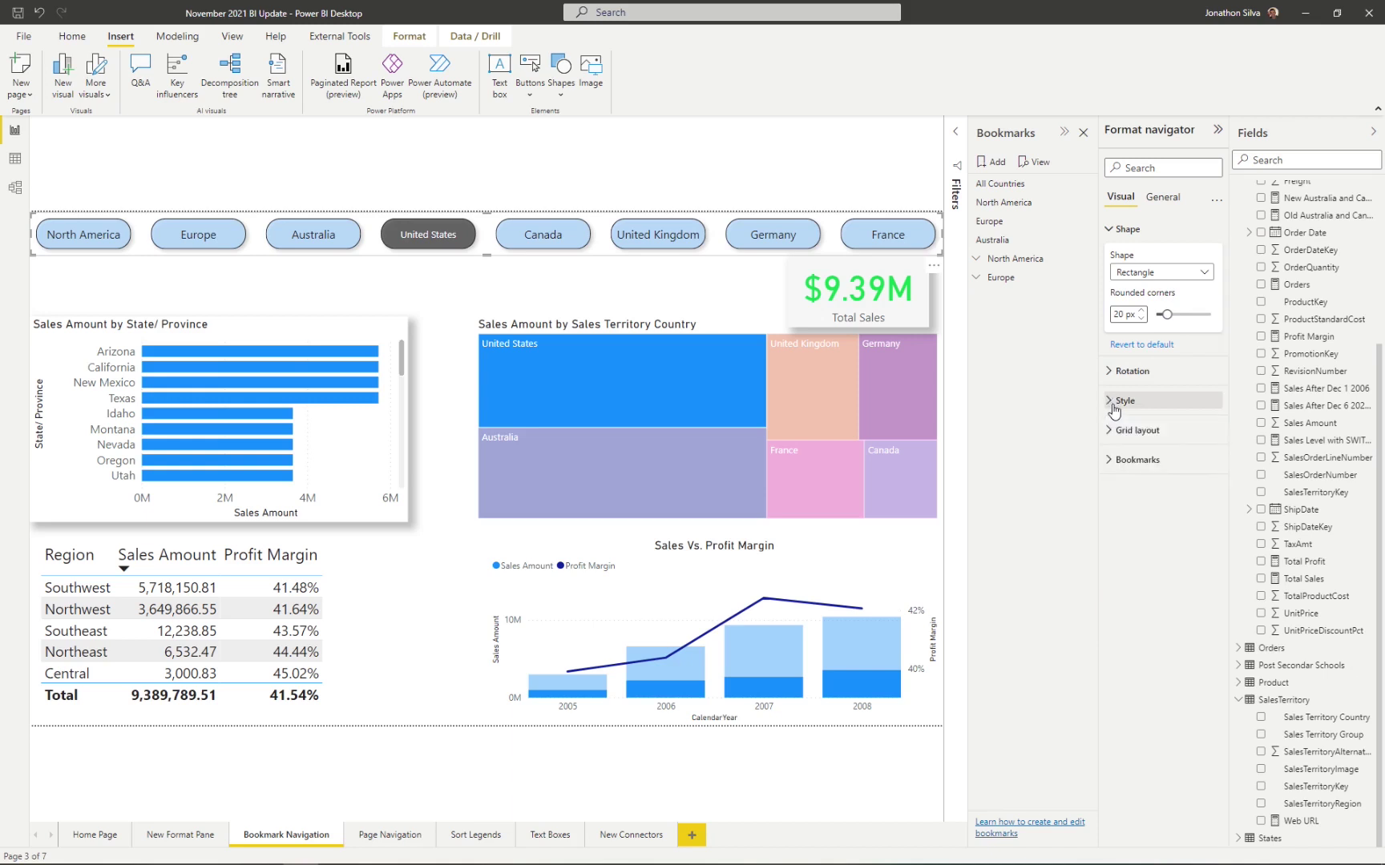
click(1109, 433)
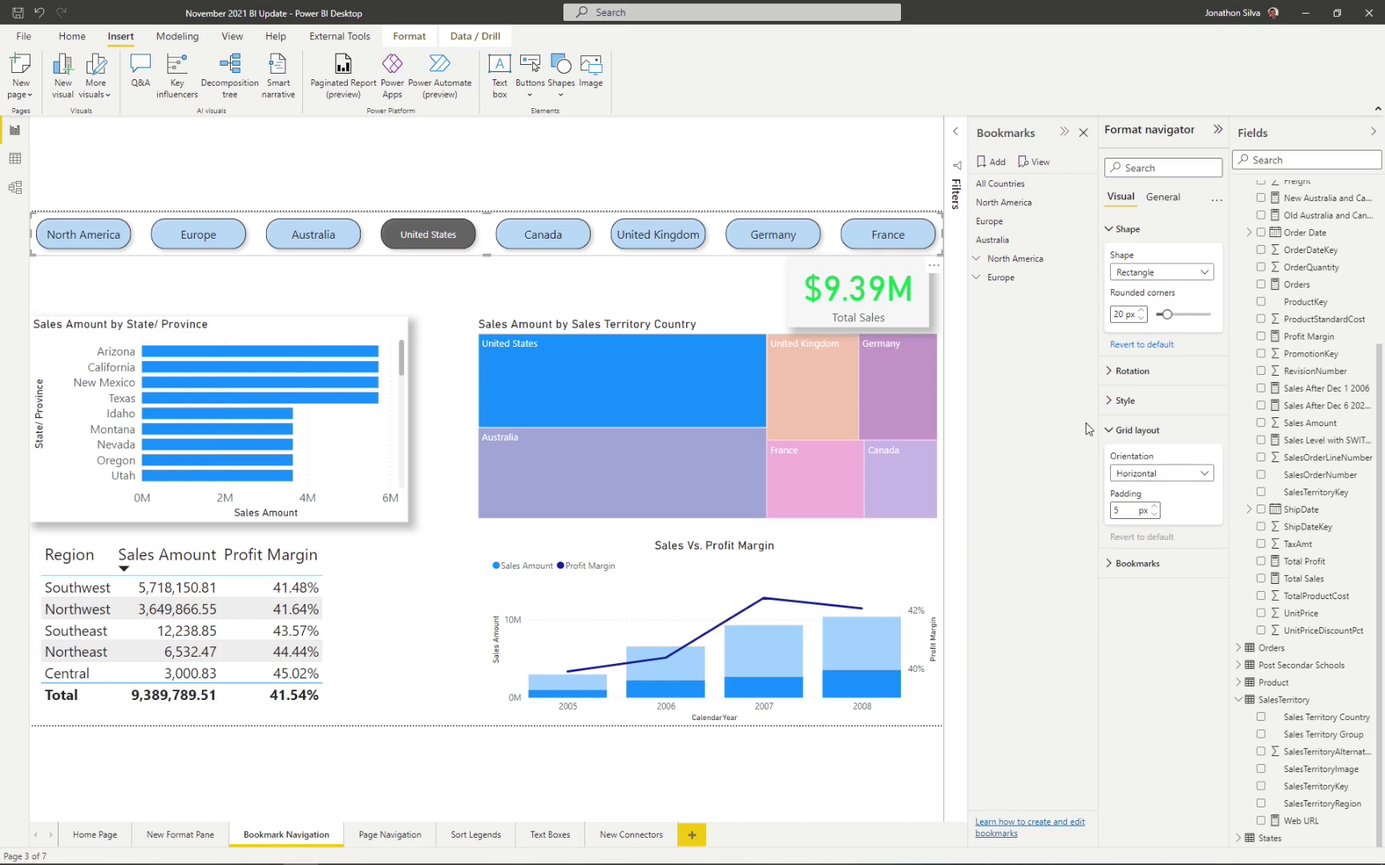
click(1206, 474)
click(1109, 431)
Step: Check the navigator's bookmark group options and deselection setting, and try deselecting the United States bookmark
click(1109, 461)
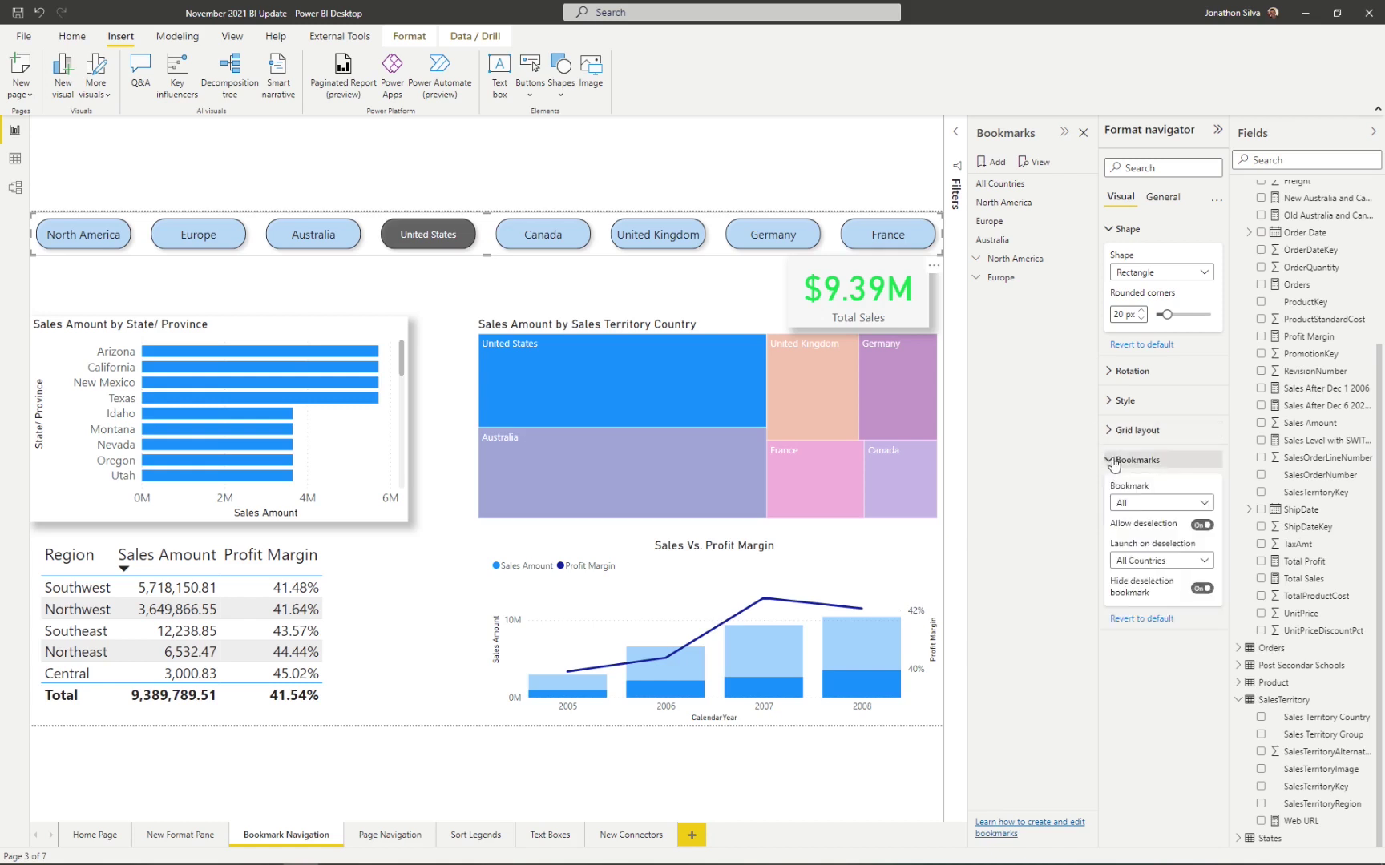
click(1204, 504)
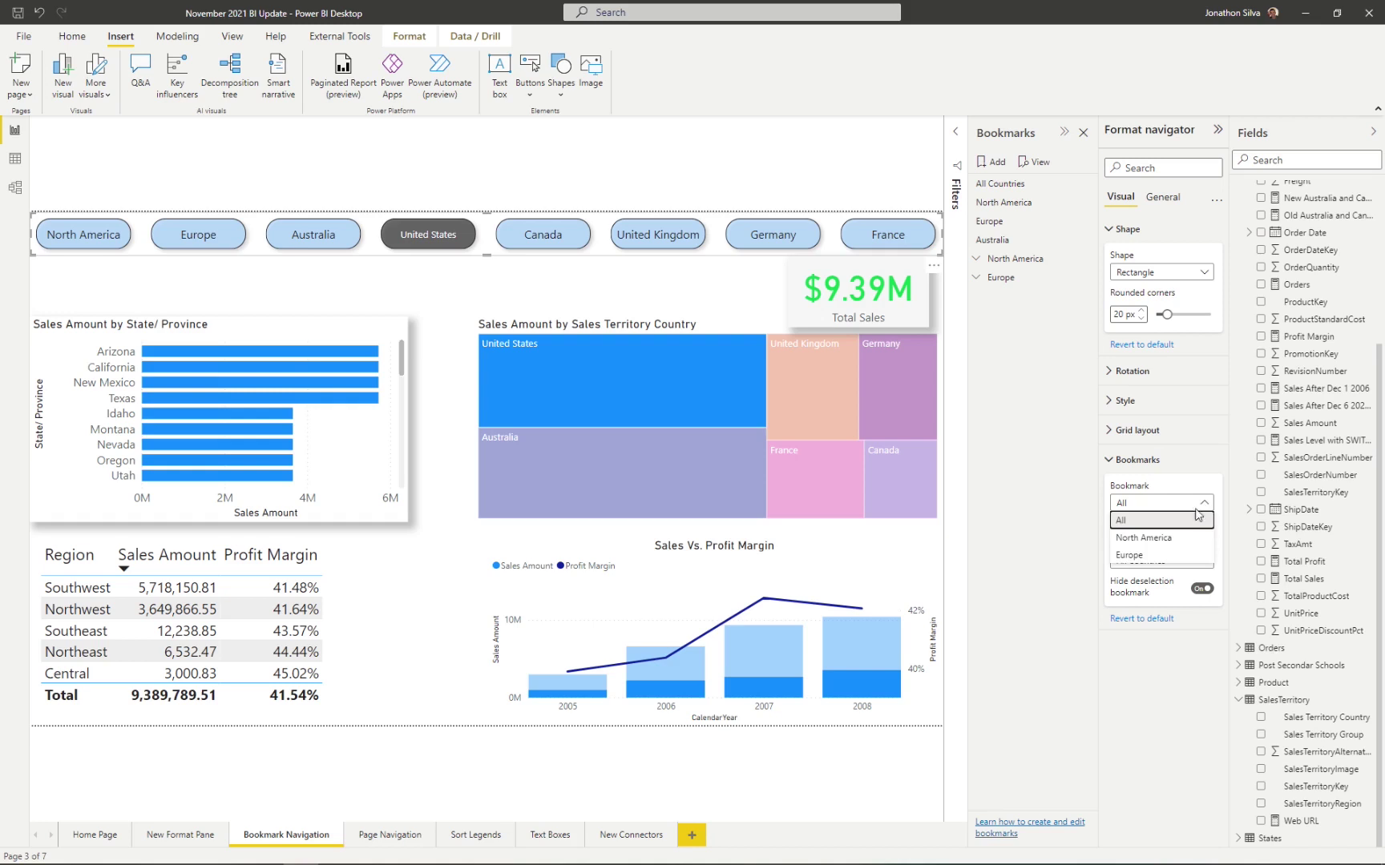
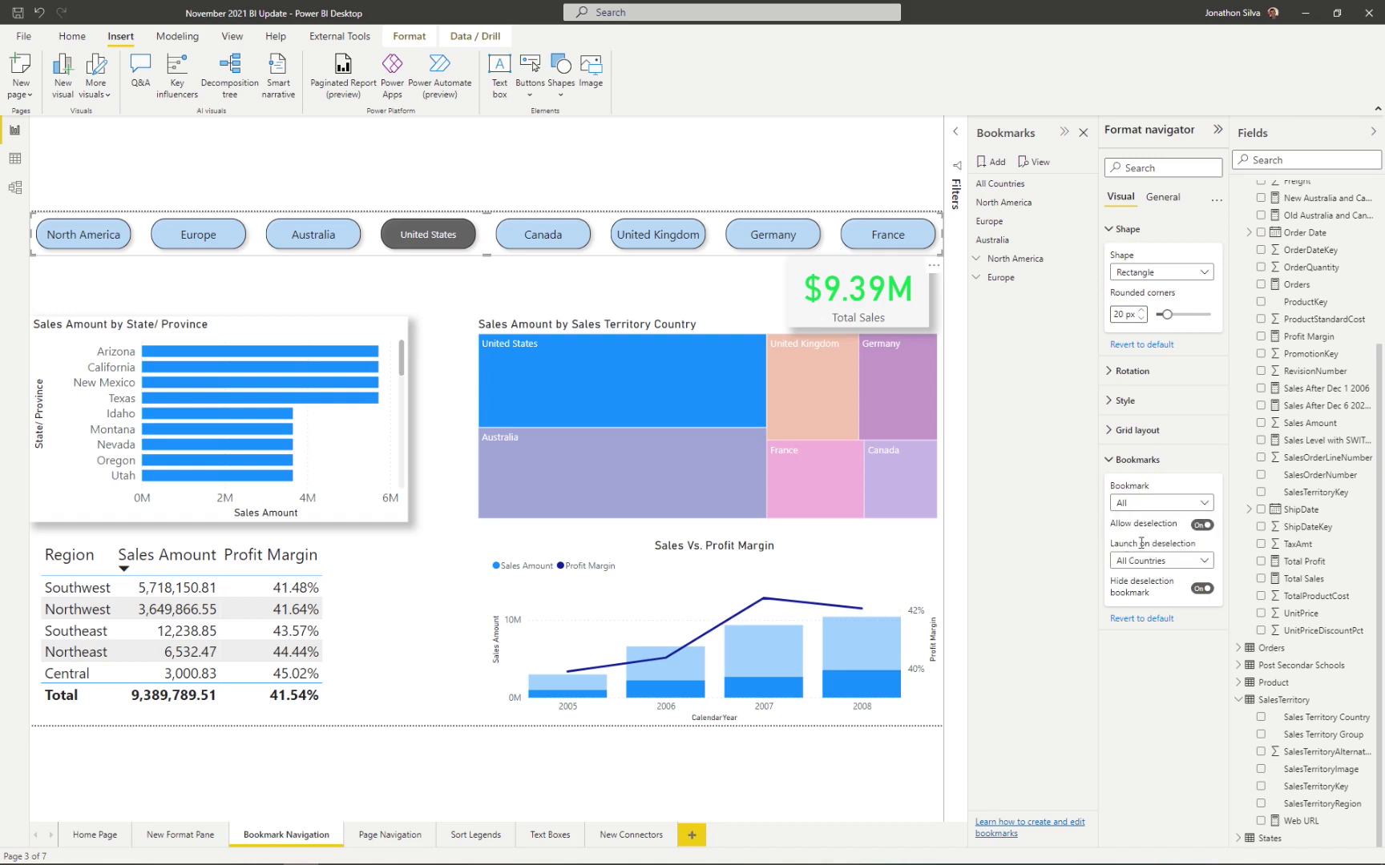
click(1198, 526)
click(439, 238)
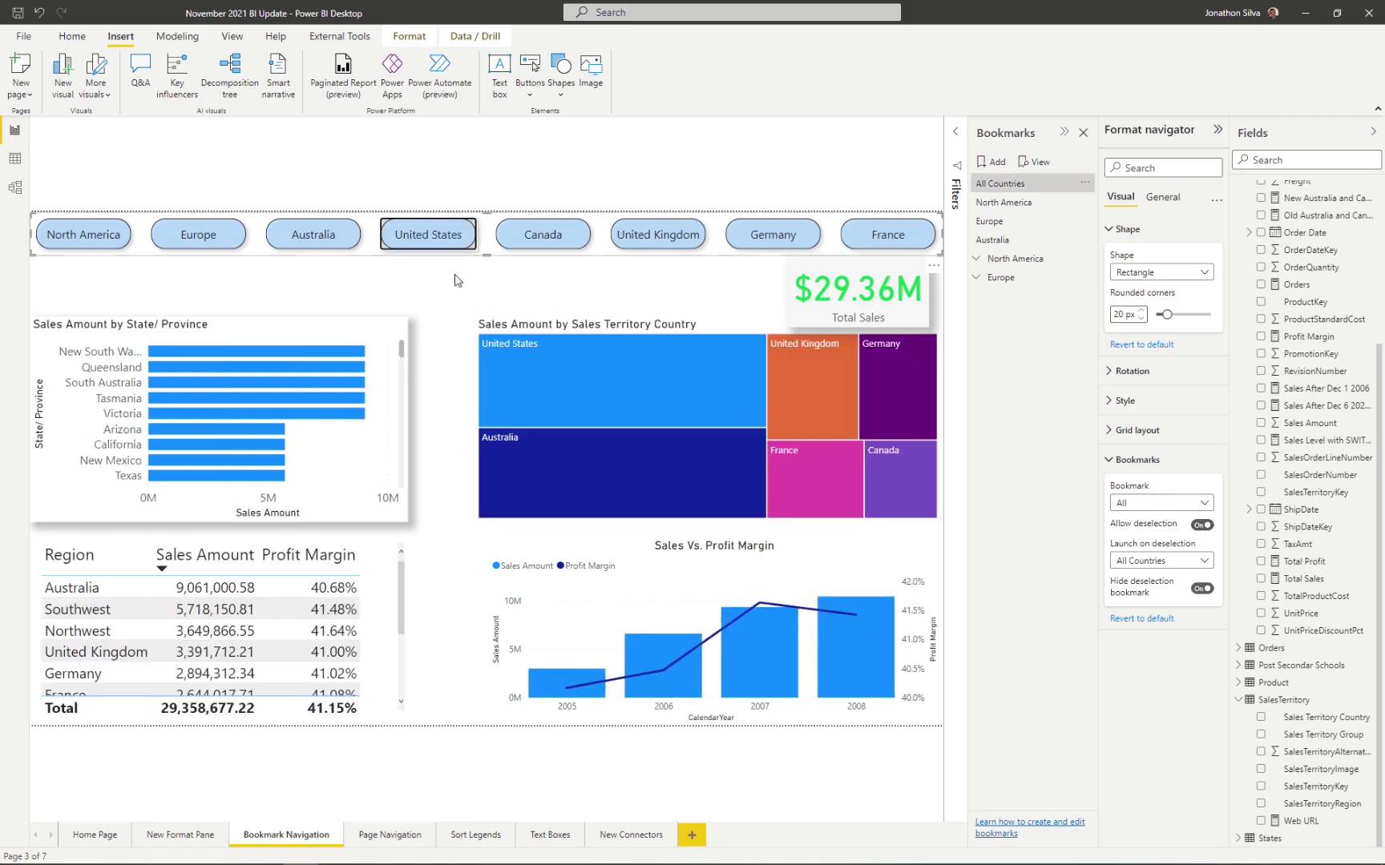
mouse_move(499, 356)
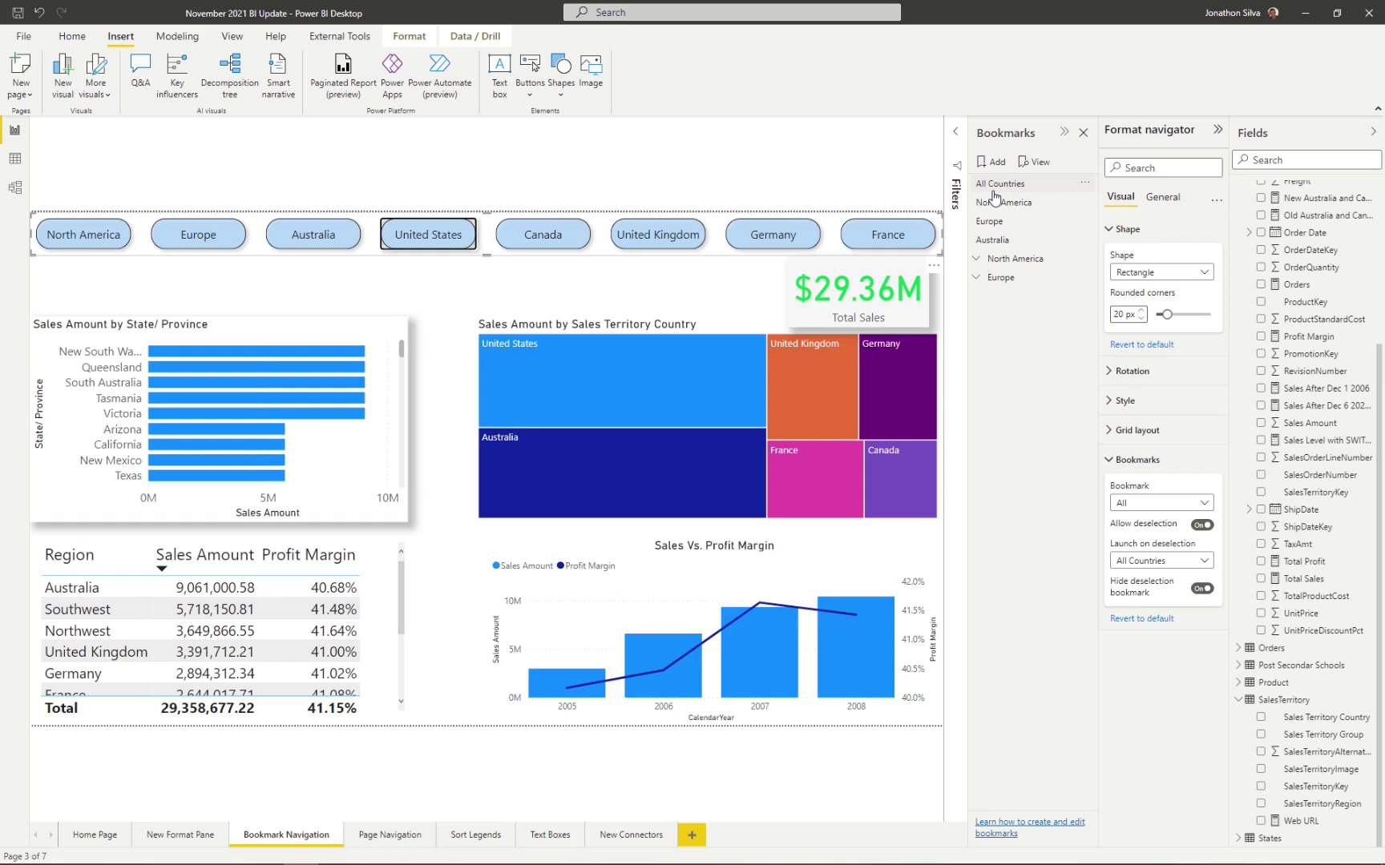
Step: Check the choices for launching a bookmark on deselection, and switch Hide deselection bookmark off and back on
click(1160, 560)
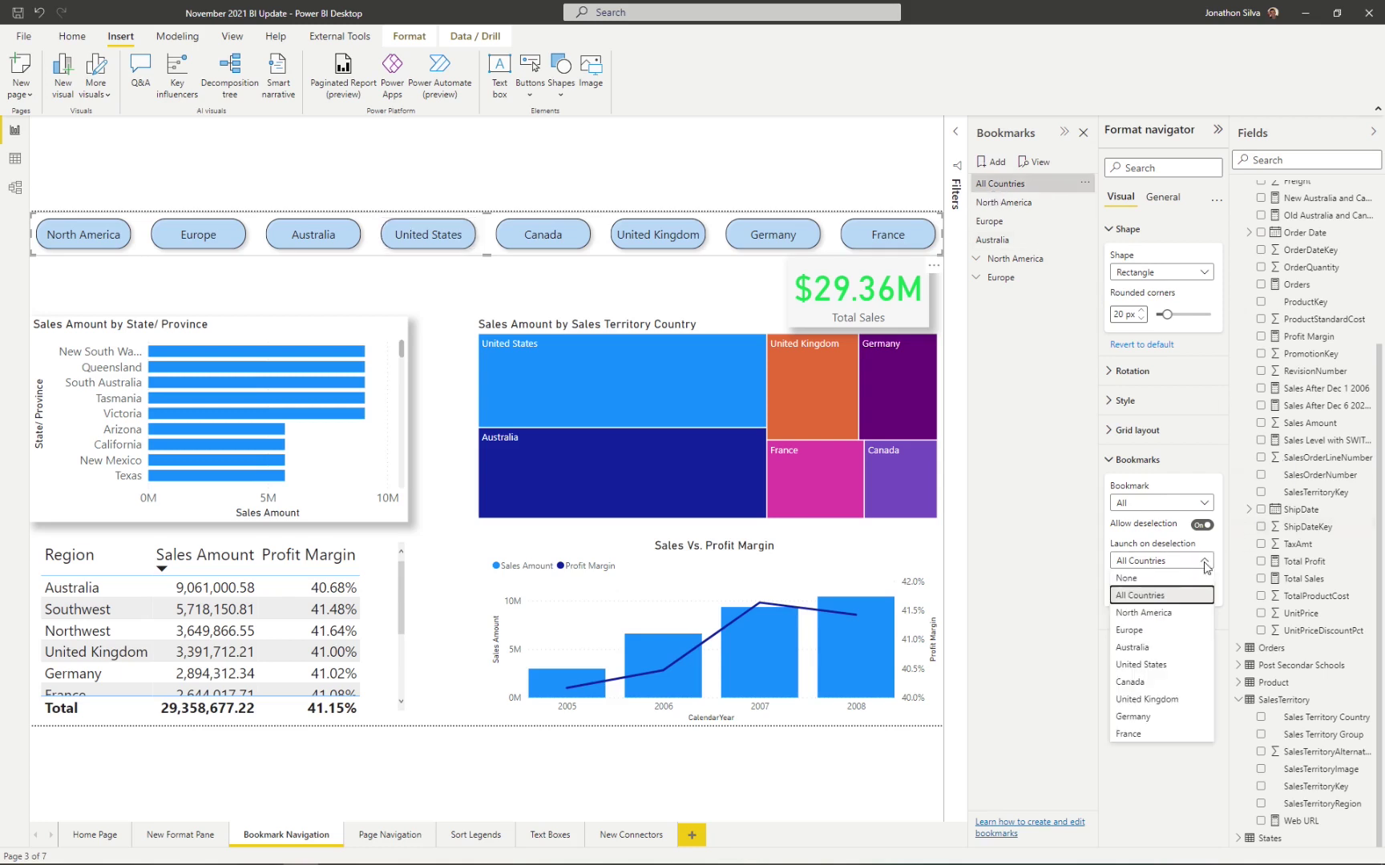
click(1052, 626)
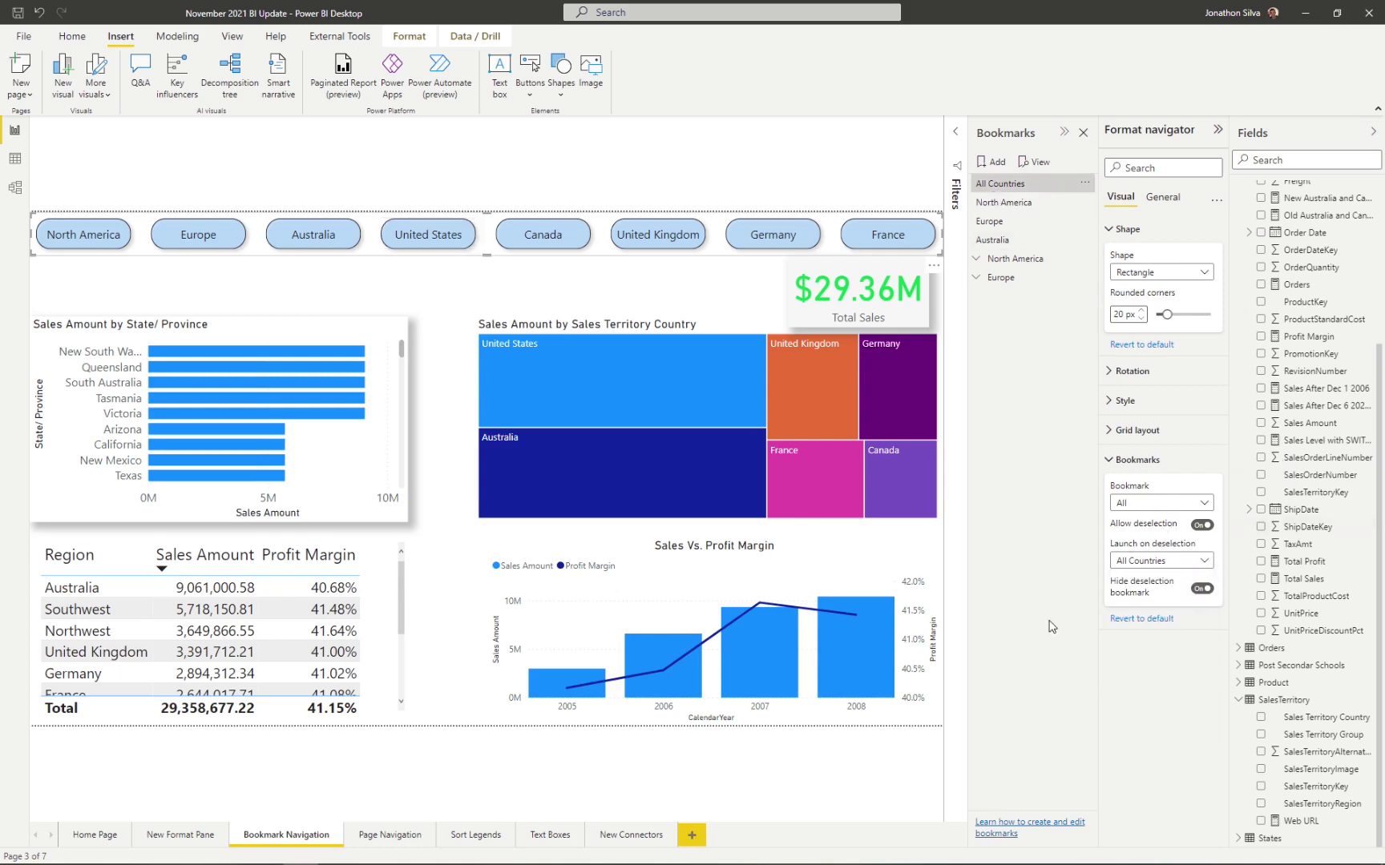
click(1201, 590)
click(1201, 591)
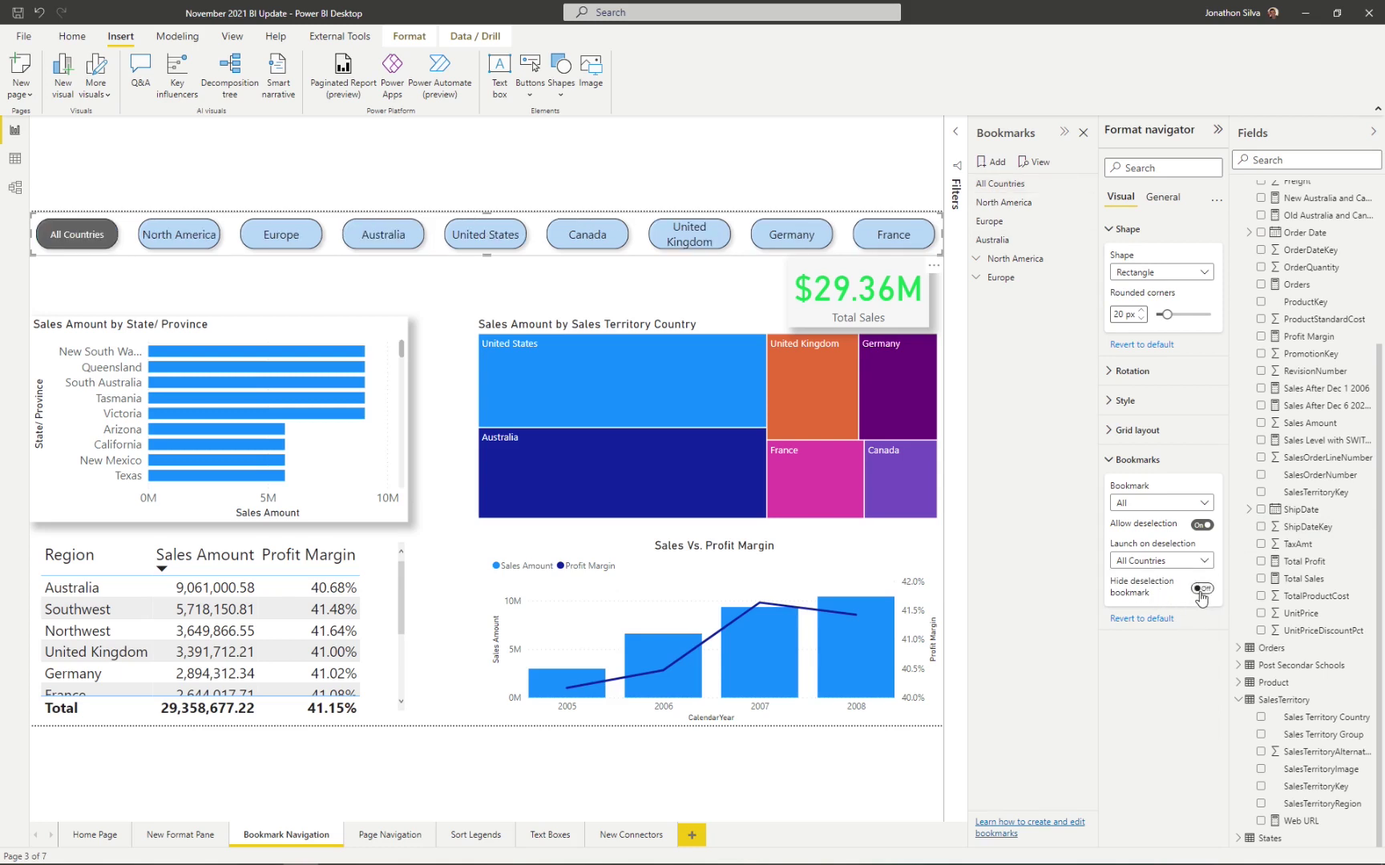
click(1201, 591)
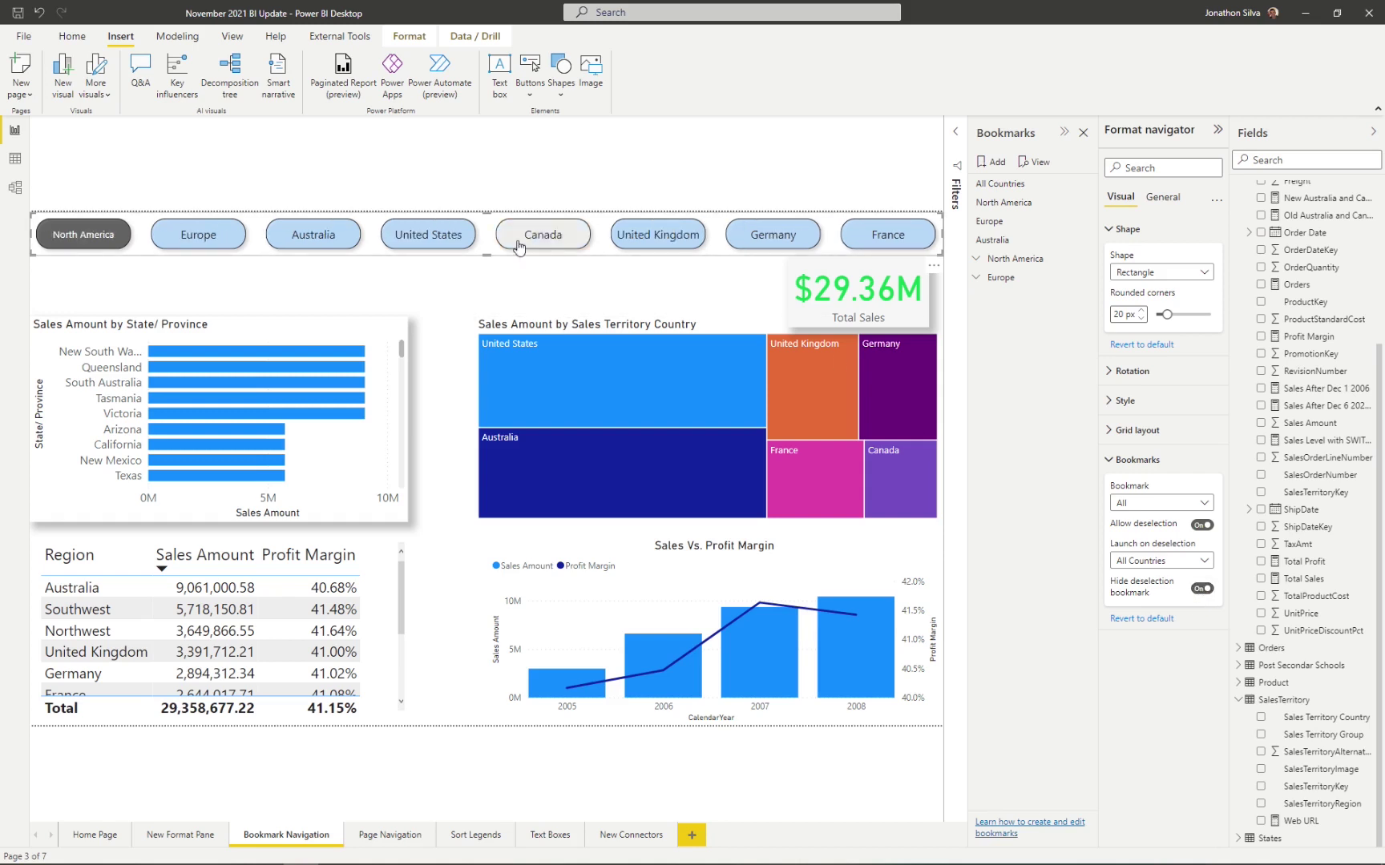
Step: Toggle North America and United States in the bookmark navigator, apply Canada, United Kingdom and Germany, clear Germany and apply Canada again
click(83, 234)
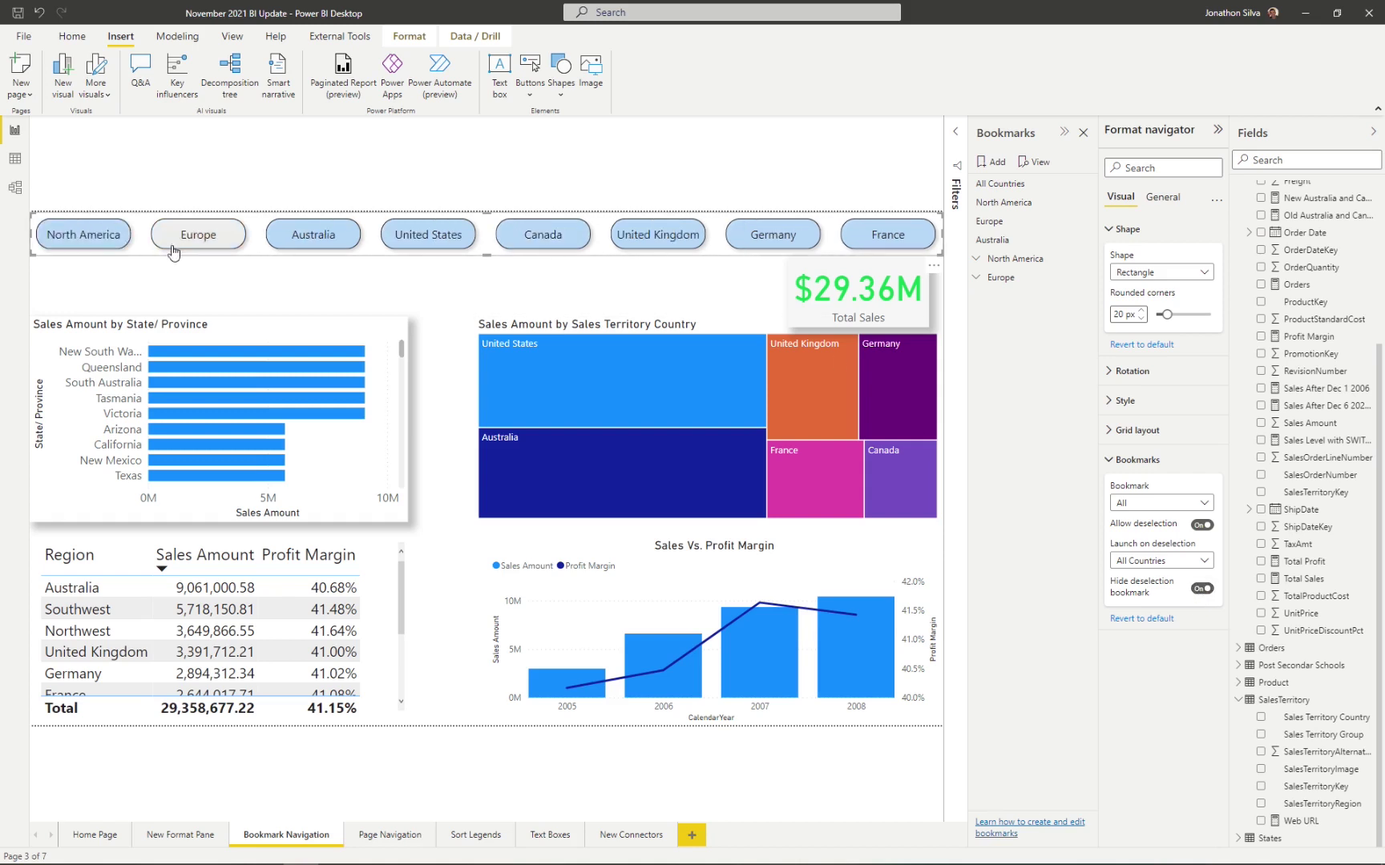
click(439, 239)
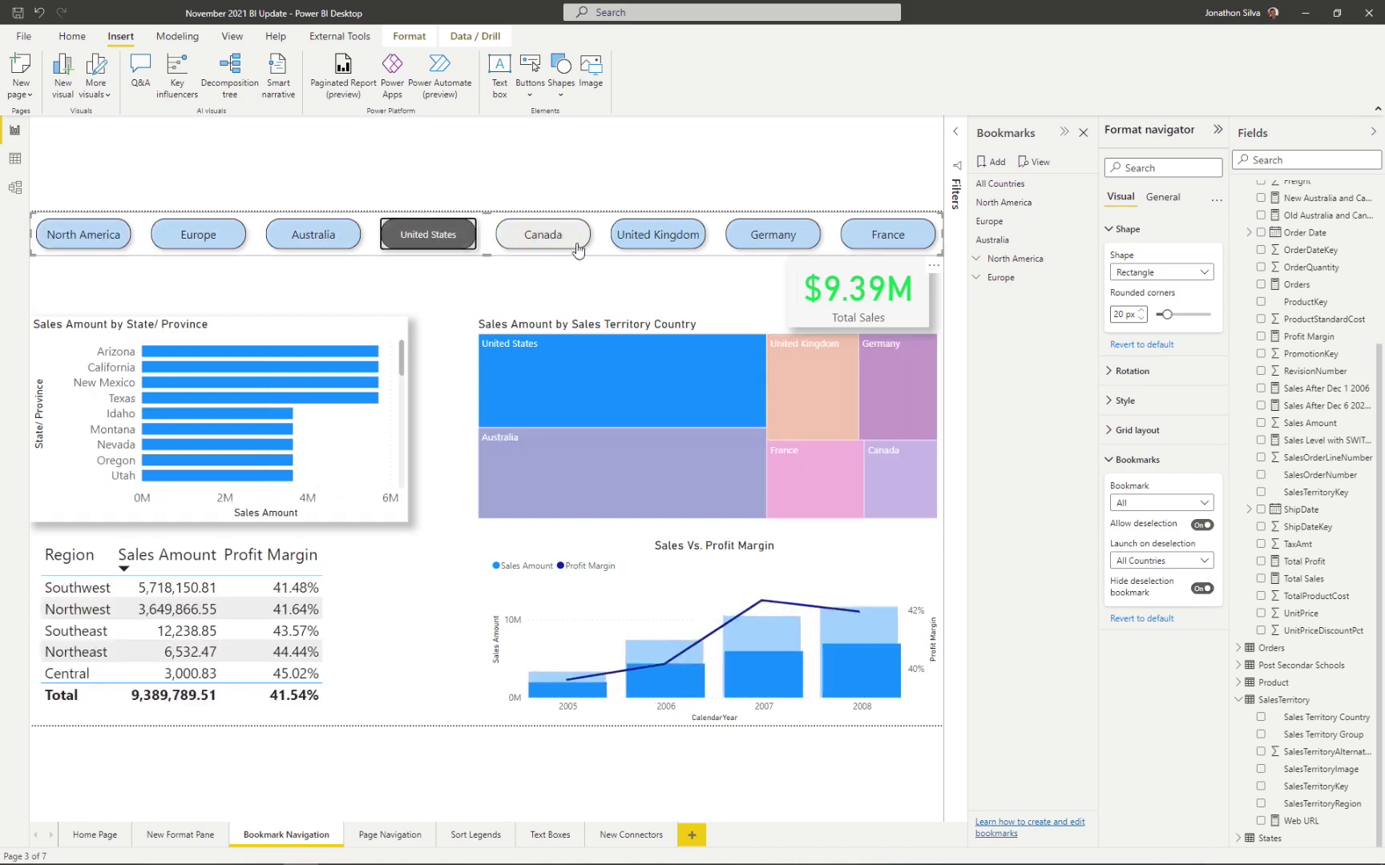
click(444, 244)
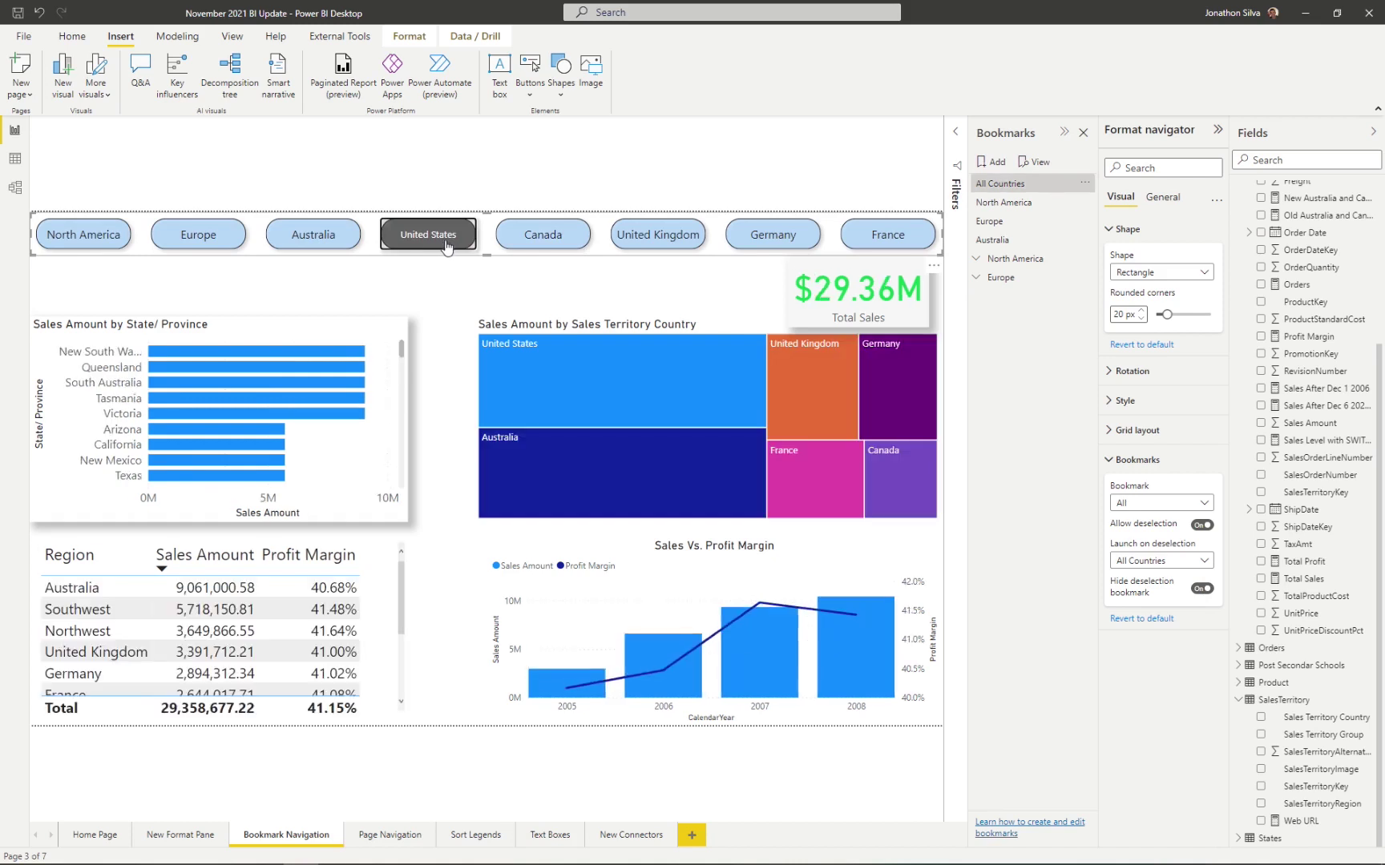
click(557, 243)
click(657, 235)
click(772, 235)
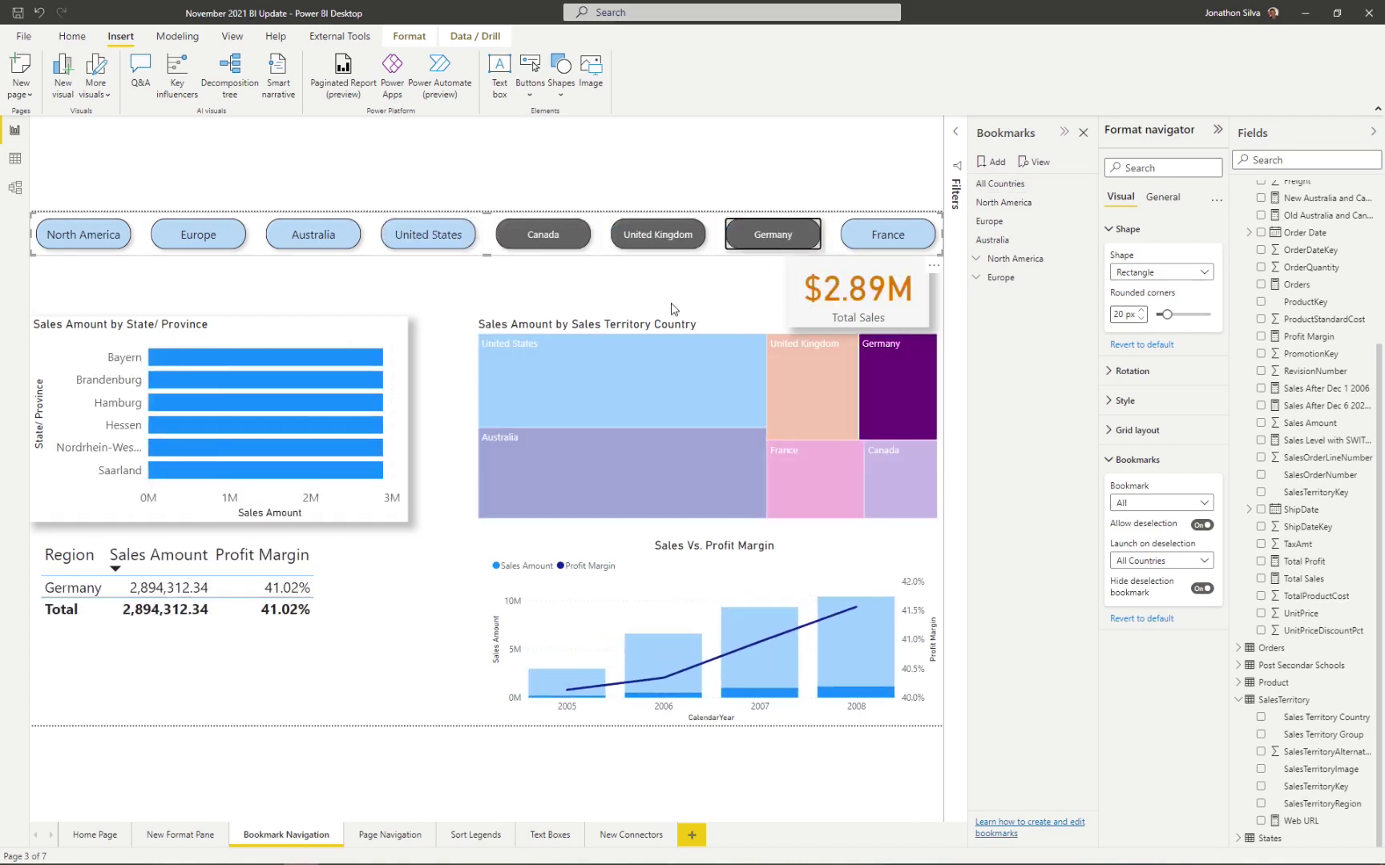
click(773, 244)
click(564, 240)
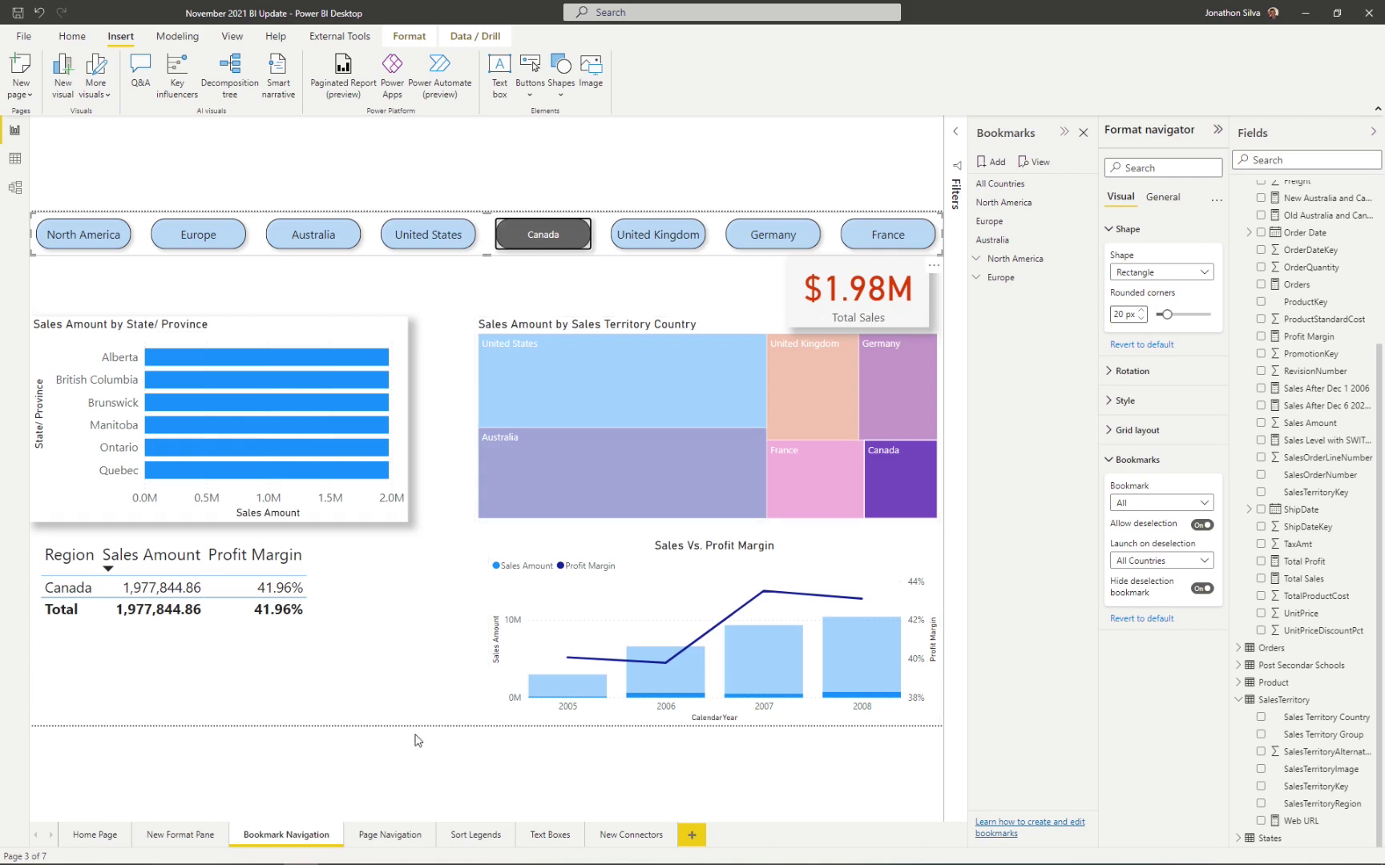
Step: Insert a page navigator on the Page Navigation page and enlarge it to span most of the page width
click(388, 838)
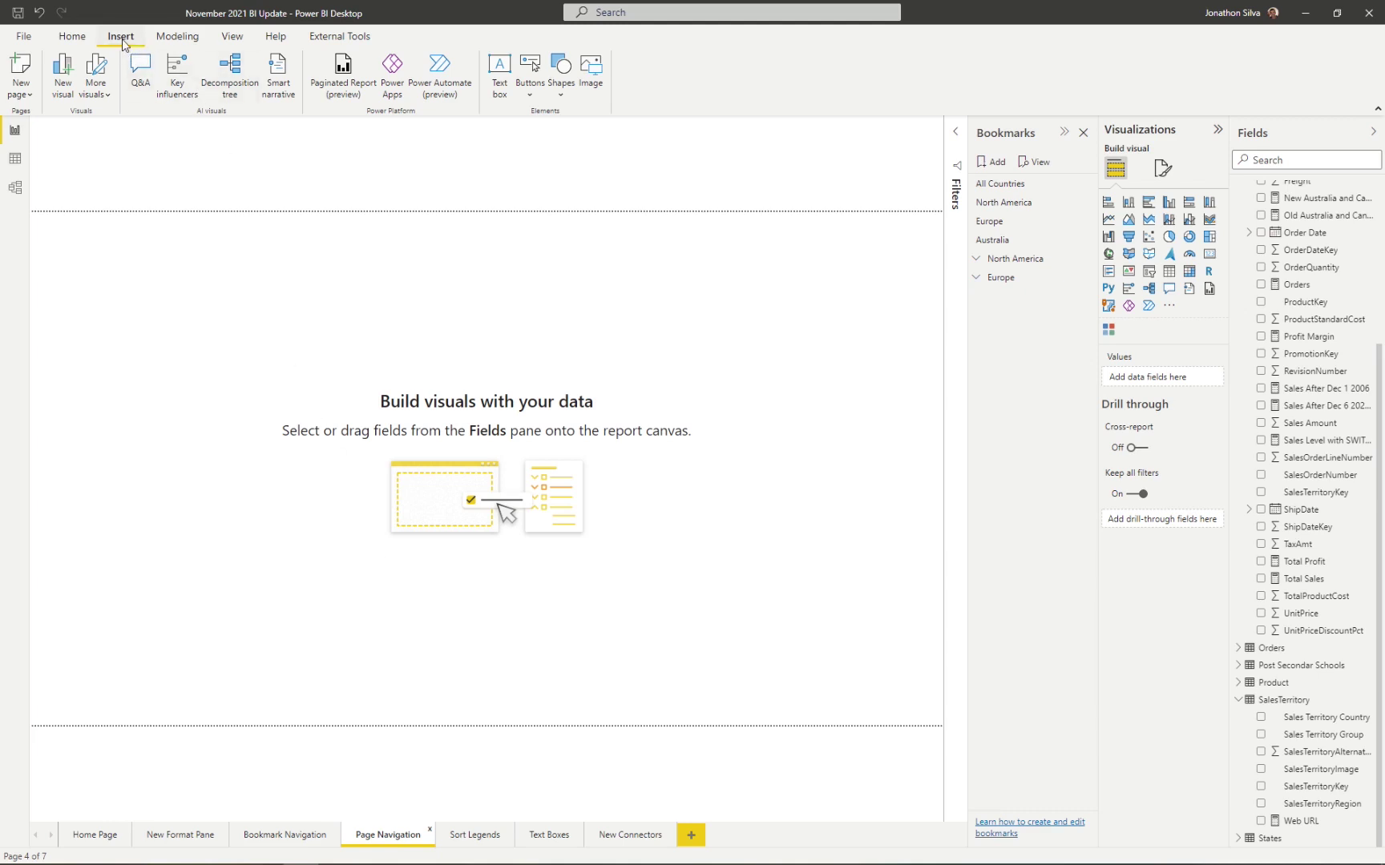
click(532, 97)
mouse_move(597, 327)
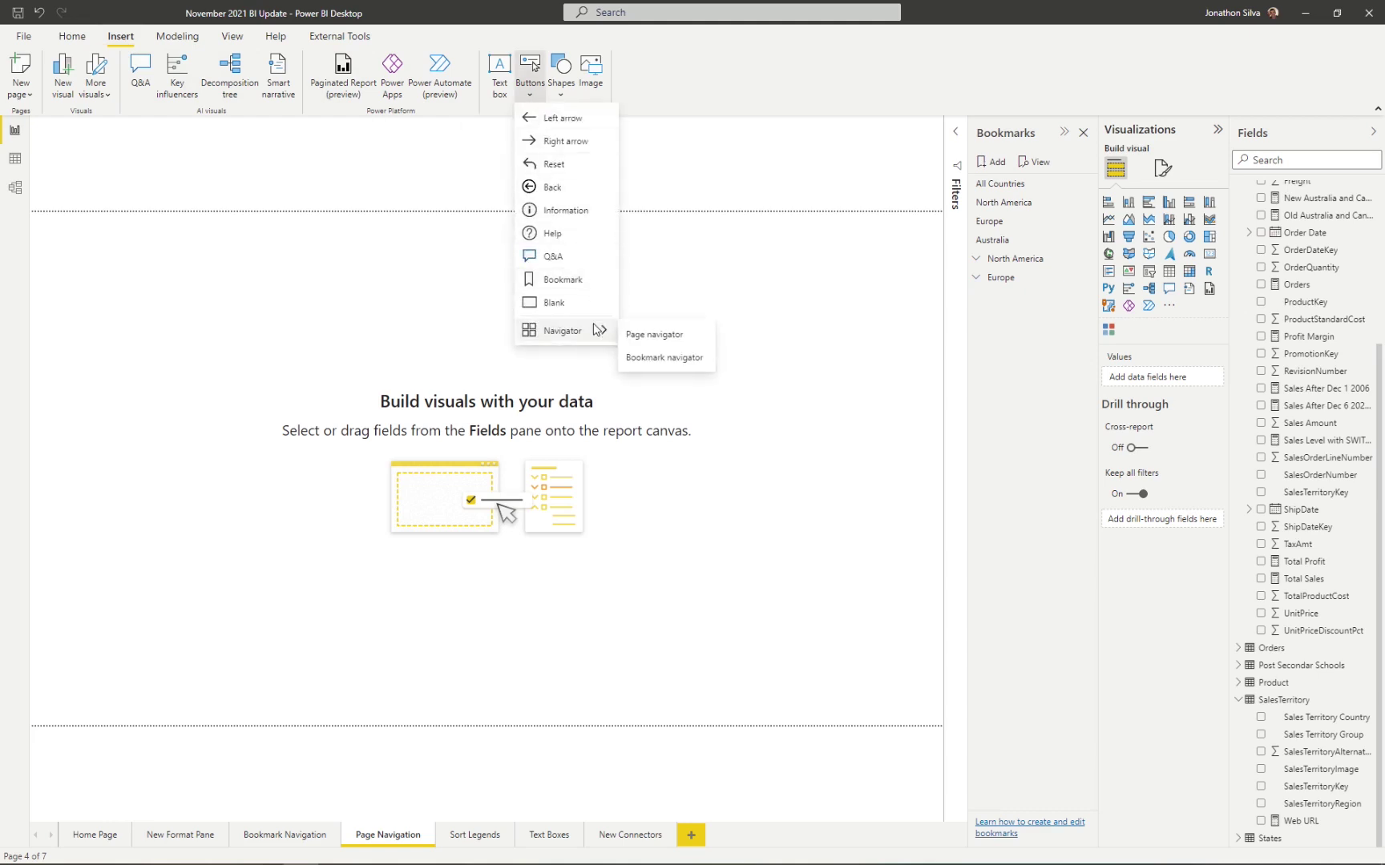
click(679, 336)
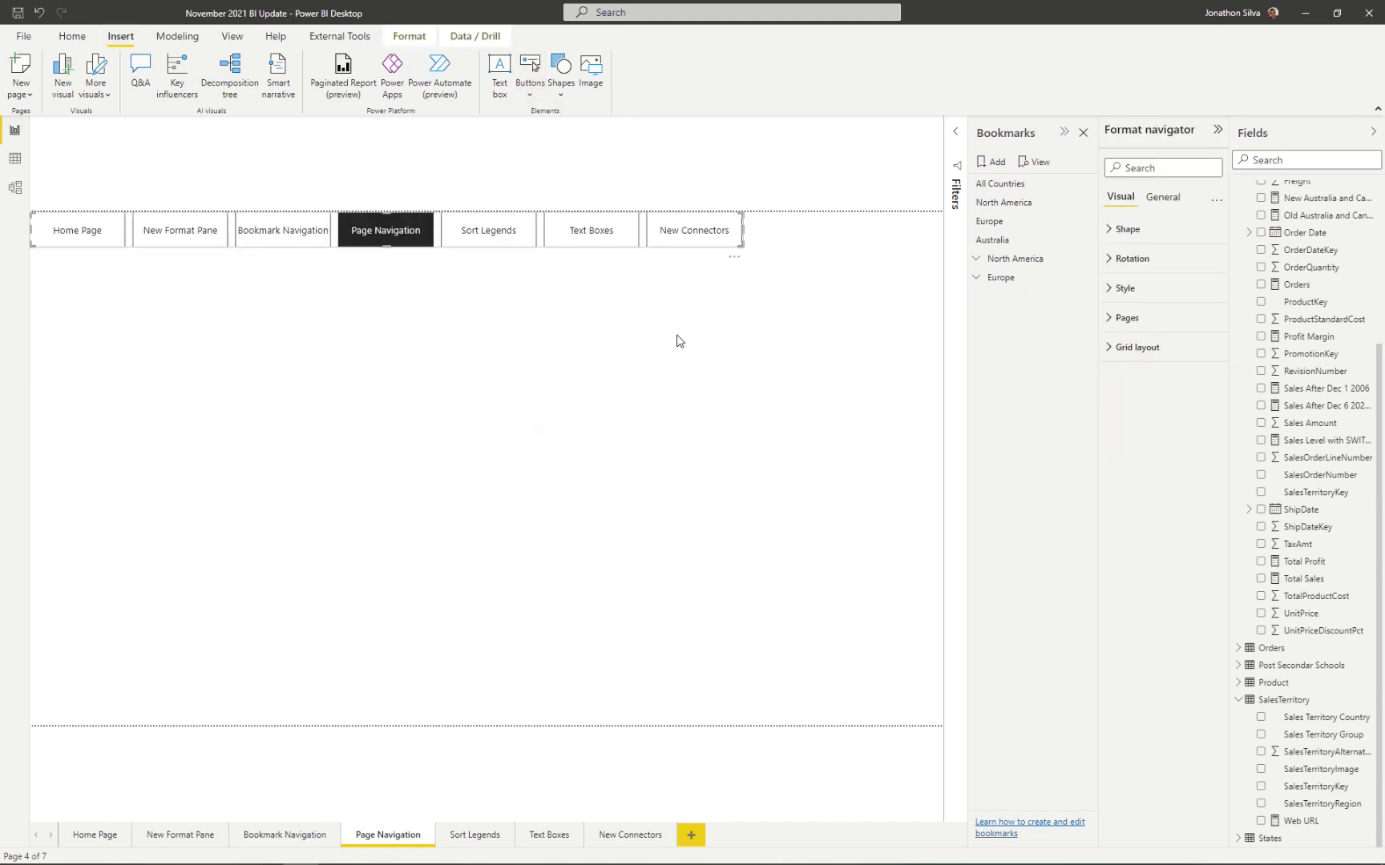
drag(739, 246, 863, 306)
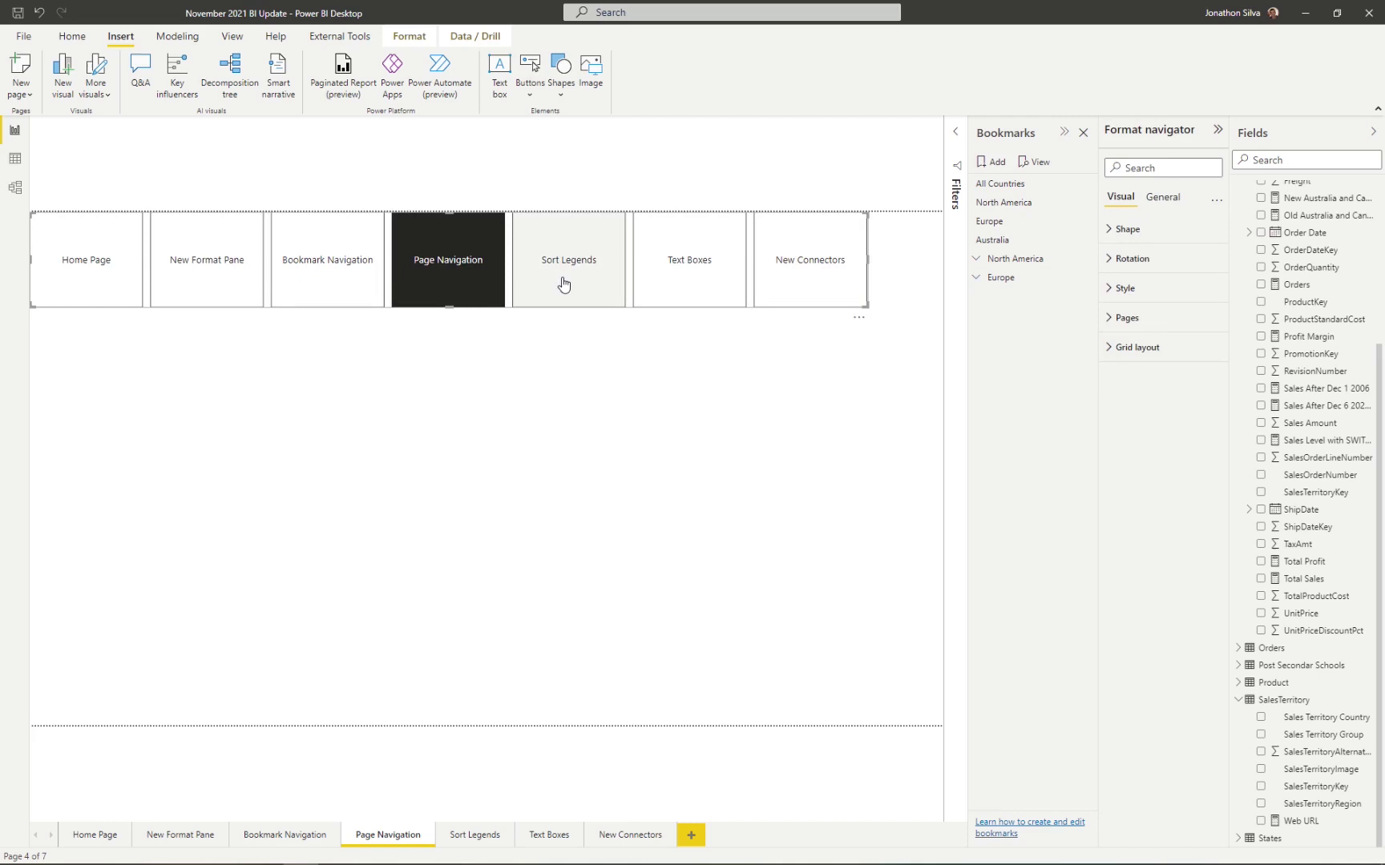
Step: Test the page navigator's Bookmark Navigation button, return to the Page Navigation page and reselect the navigator
click(331, 271)
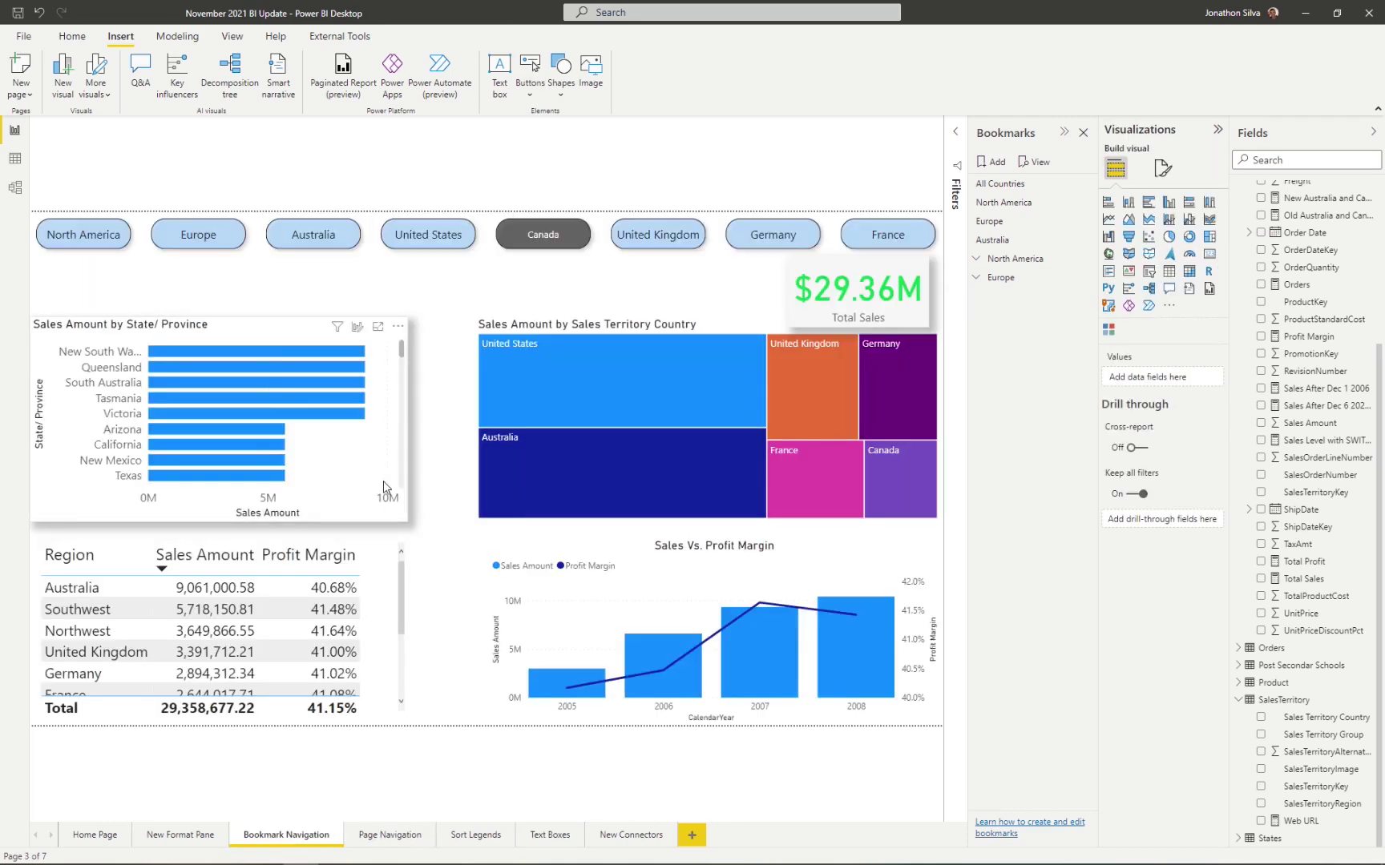
click(390, 835)
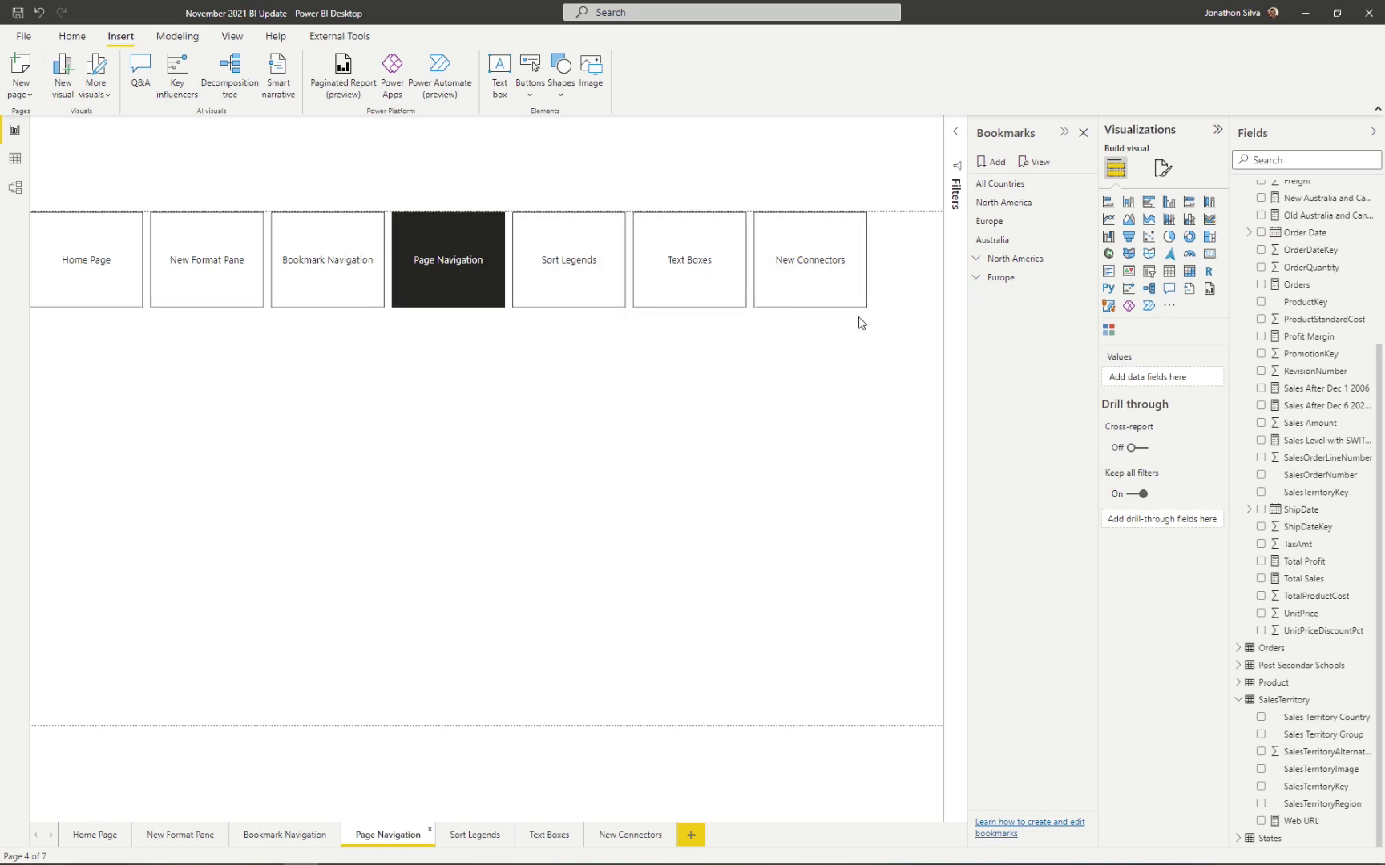
click(509, 269)
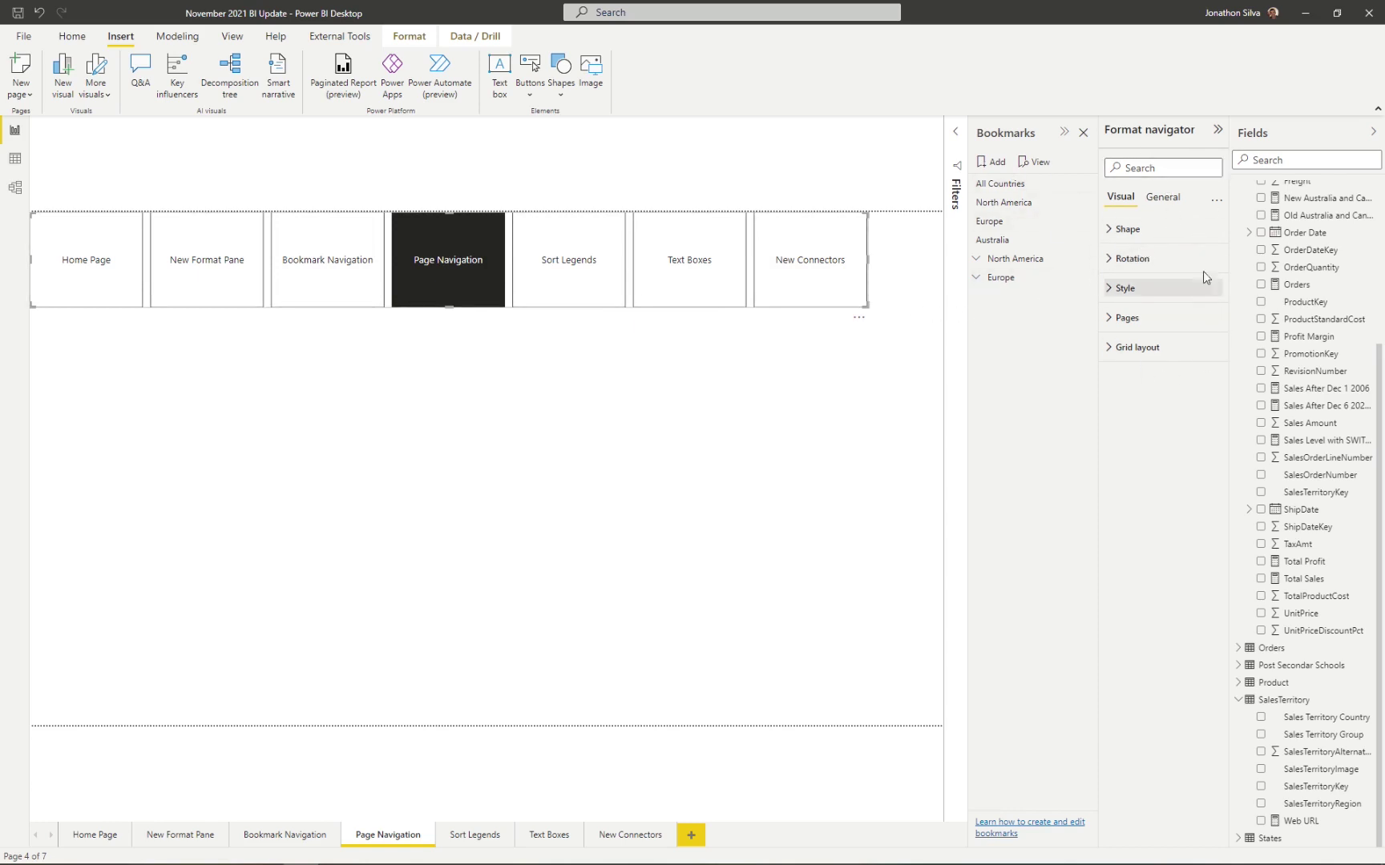
Step: Look through the page navigator's shape, rotation, style and pages settings, including the hidden and tooltip page options
click(1109, 258)
click(1110, 229)
click(1110, 229)
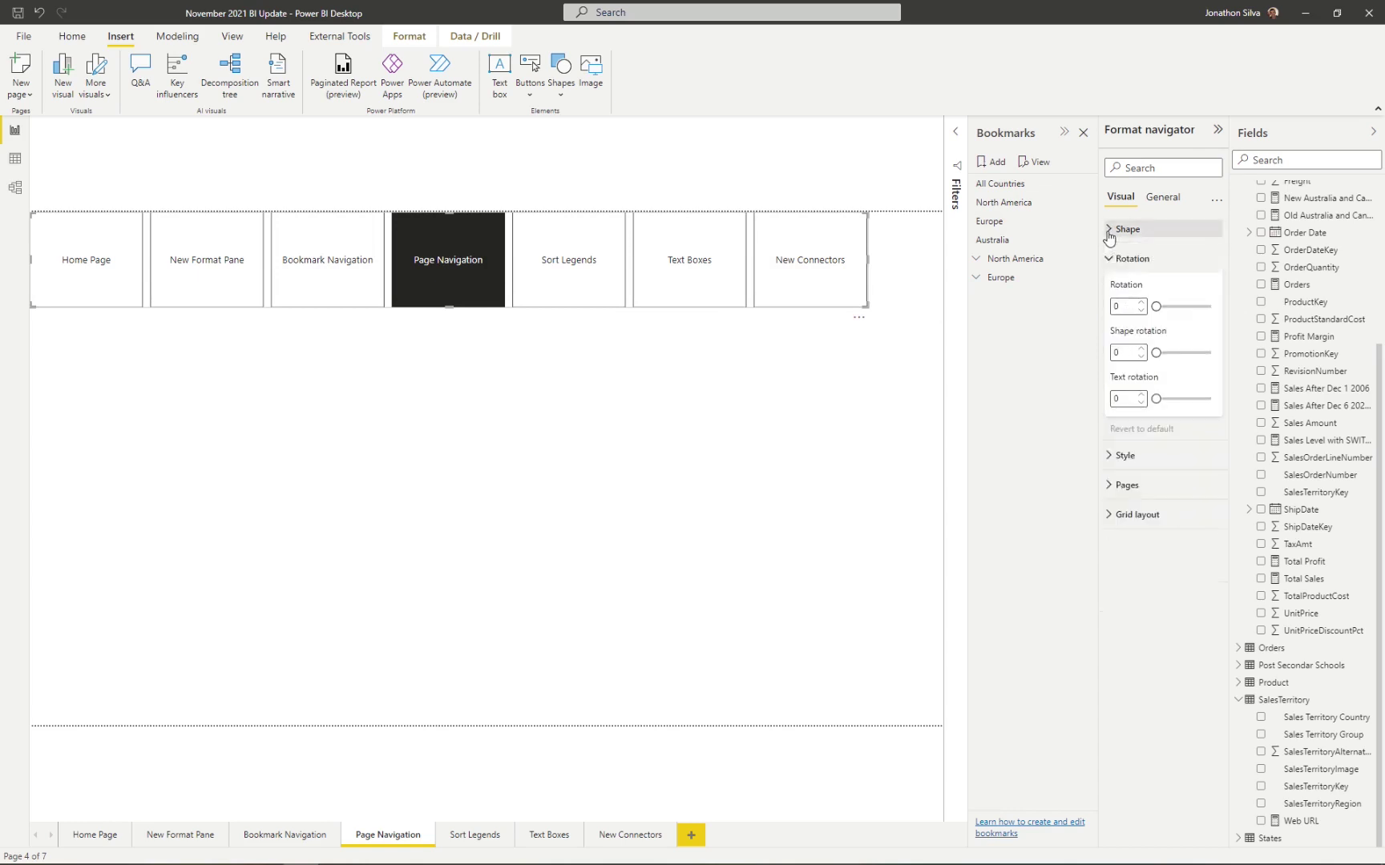
click(1111, 259)
click(1112, 289)
click(1111, 289)
click(1114, 317)
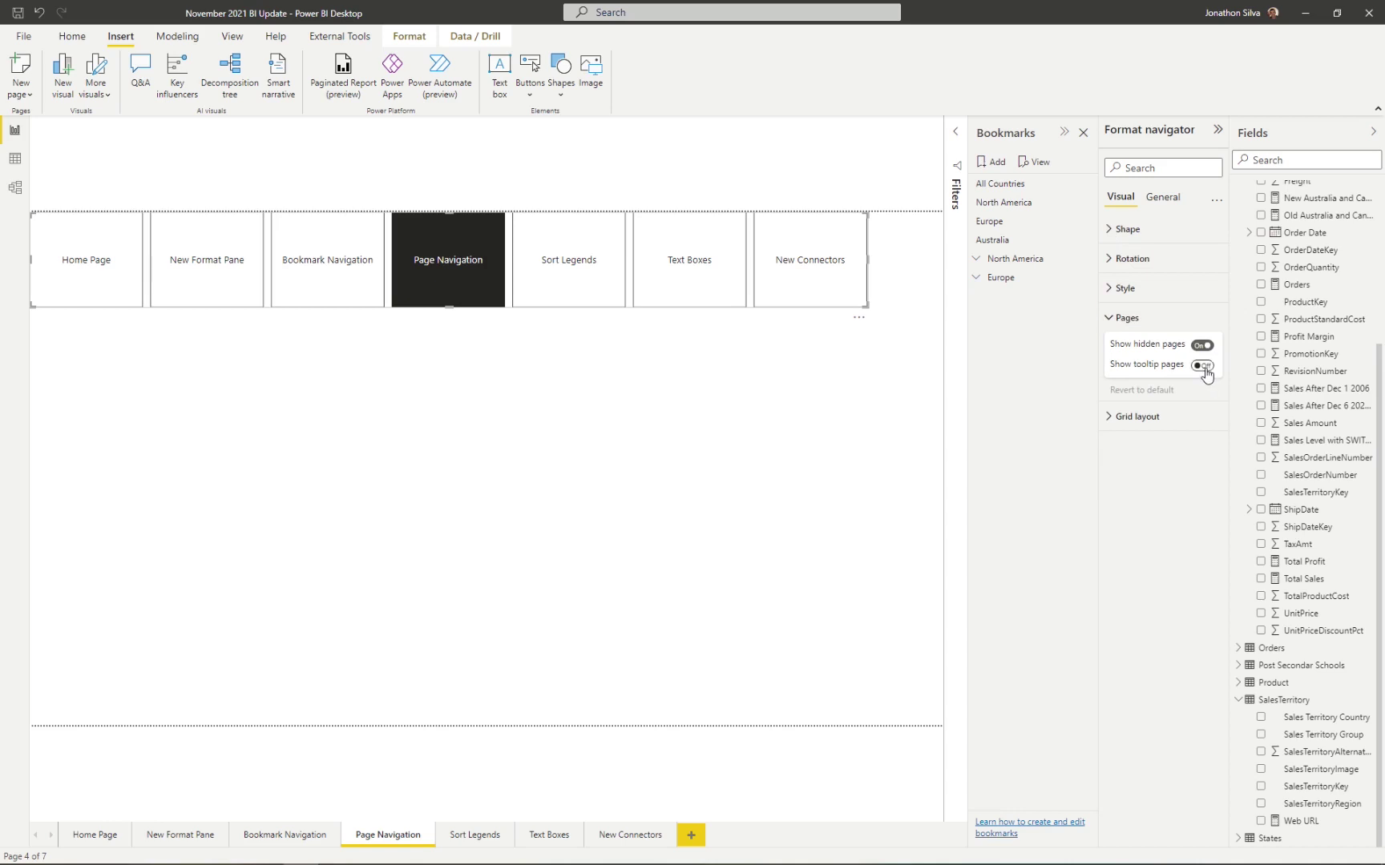
Step: Set the page navigator's orientation to Vertical and resize it into a tall, narrow column along the page's left edge
click(1107, 417)
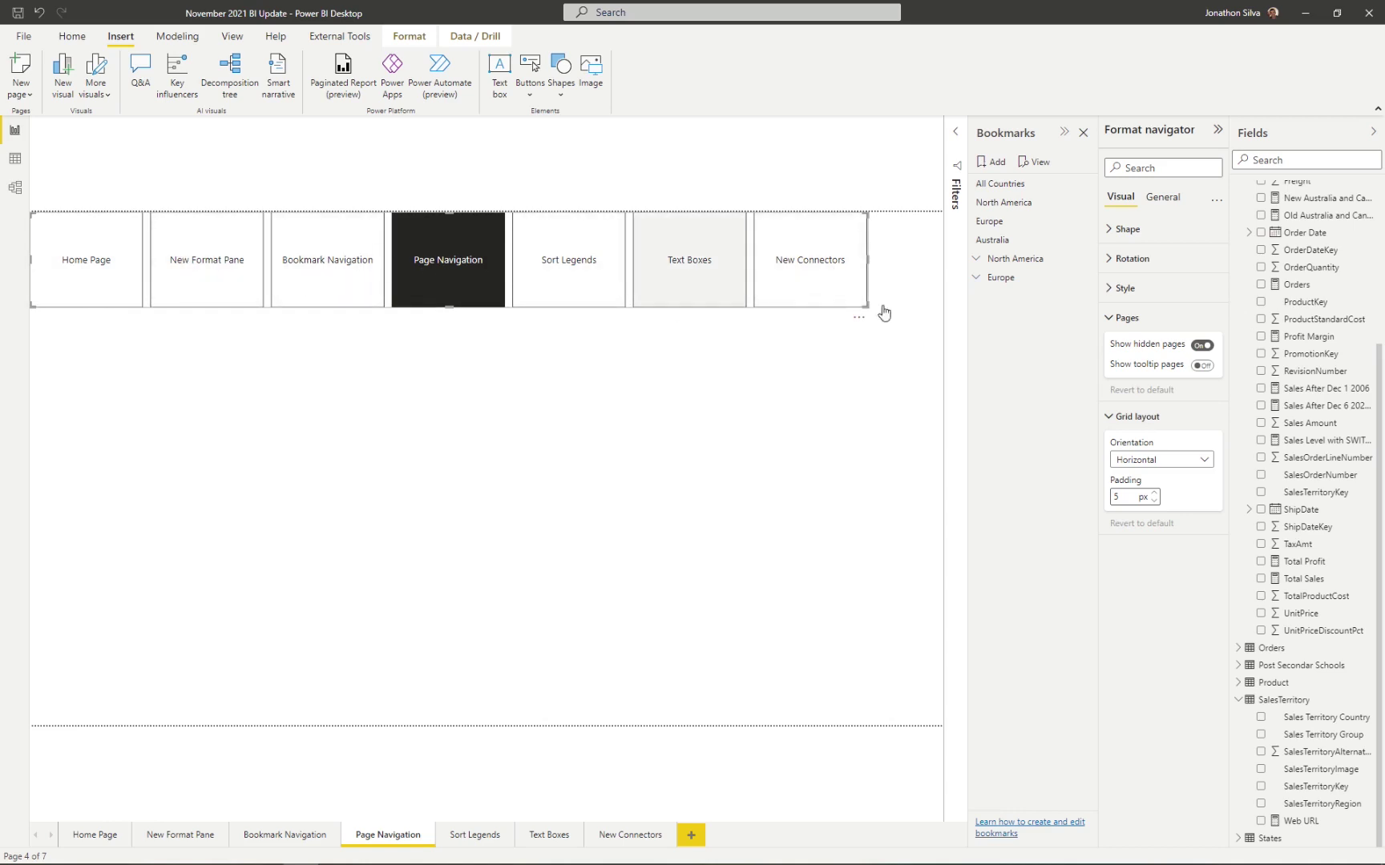
click(1209, 465)
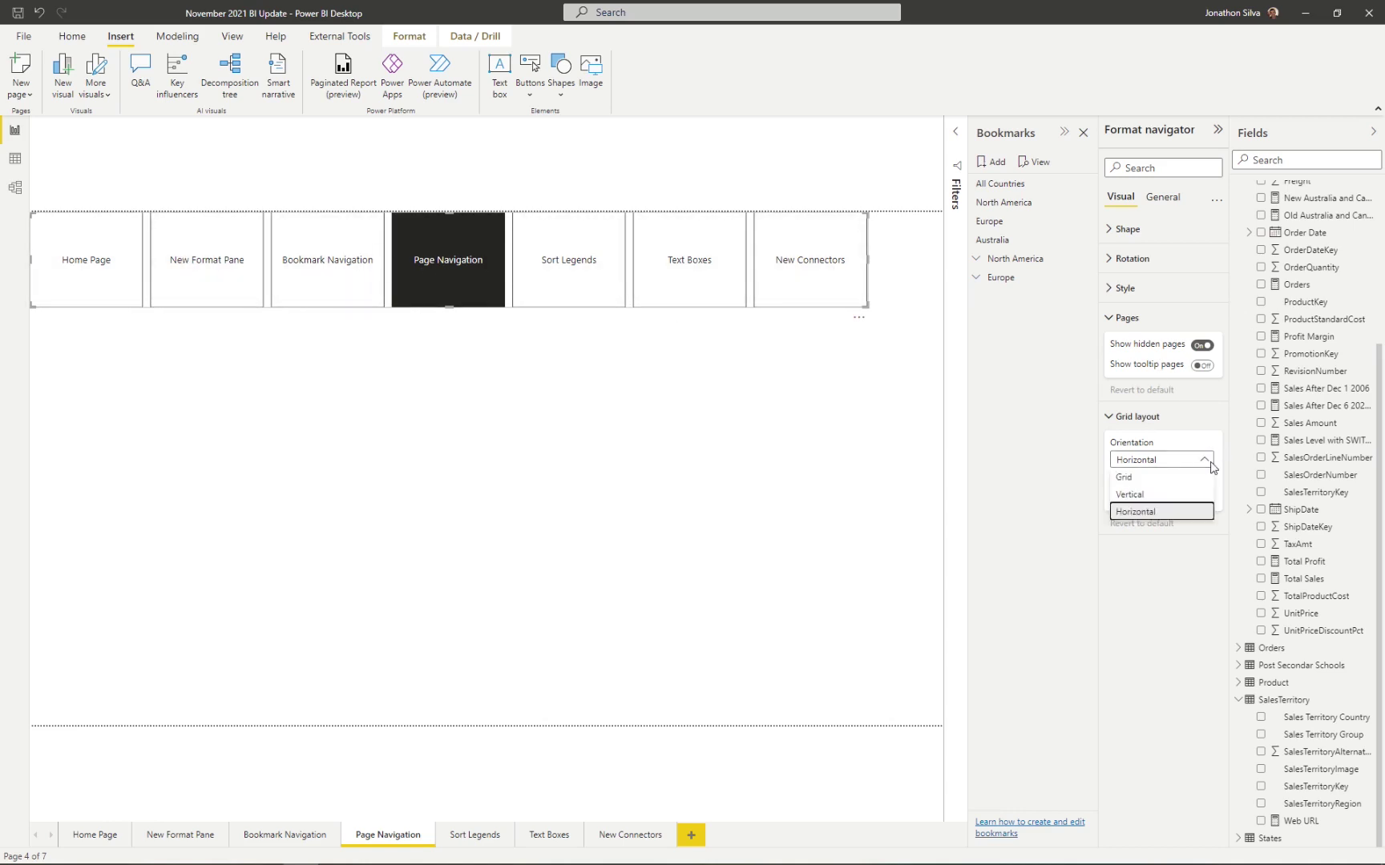
click(1175, 495)
drag(863, 305, 140, 699)
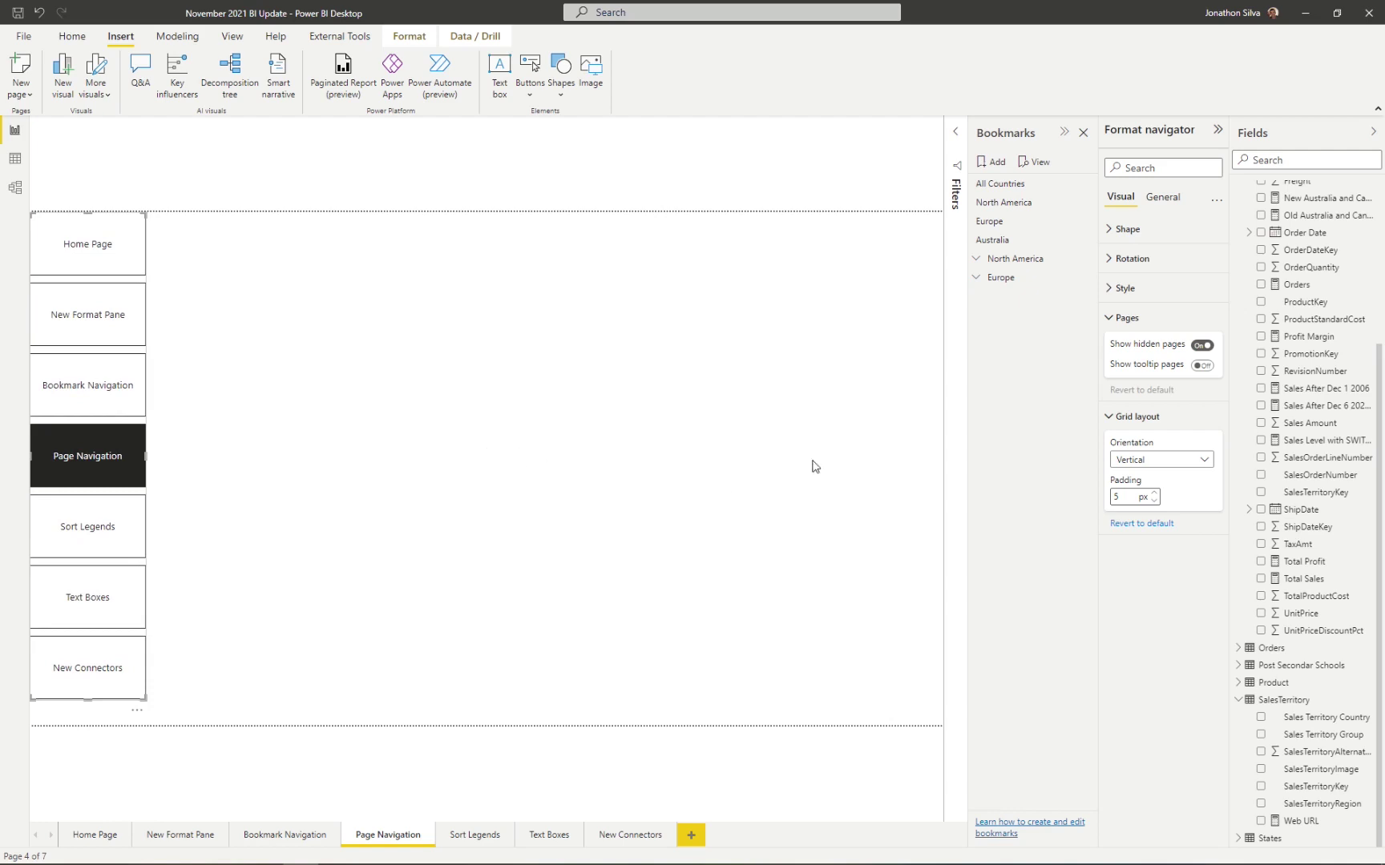
Step: Set the page navigator's grid padding to 8 px and make the navigator slightly narrower and taller
click(1155, 493)
click(1155, 493)
click(1155, 493)
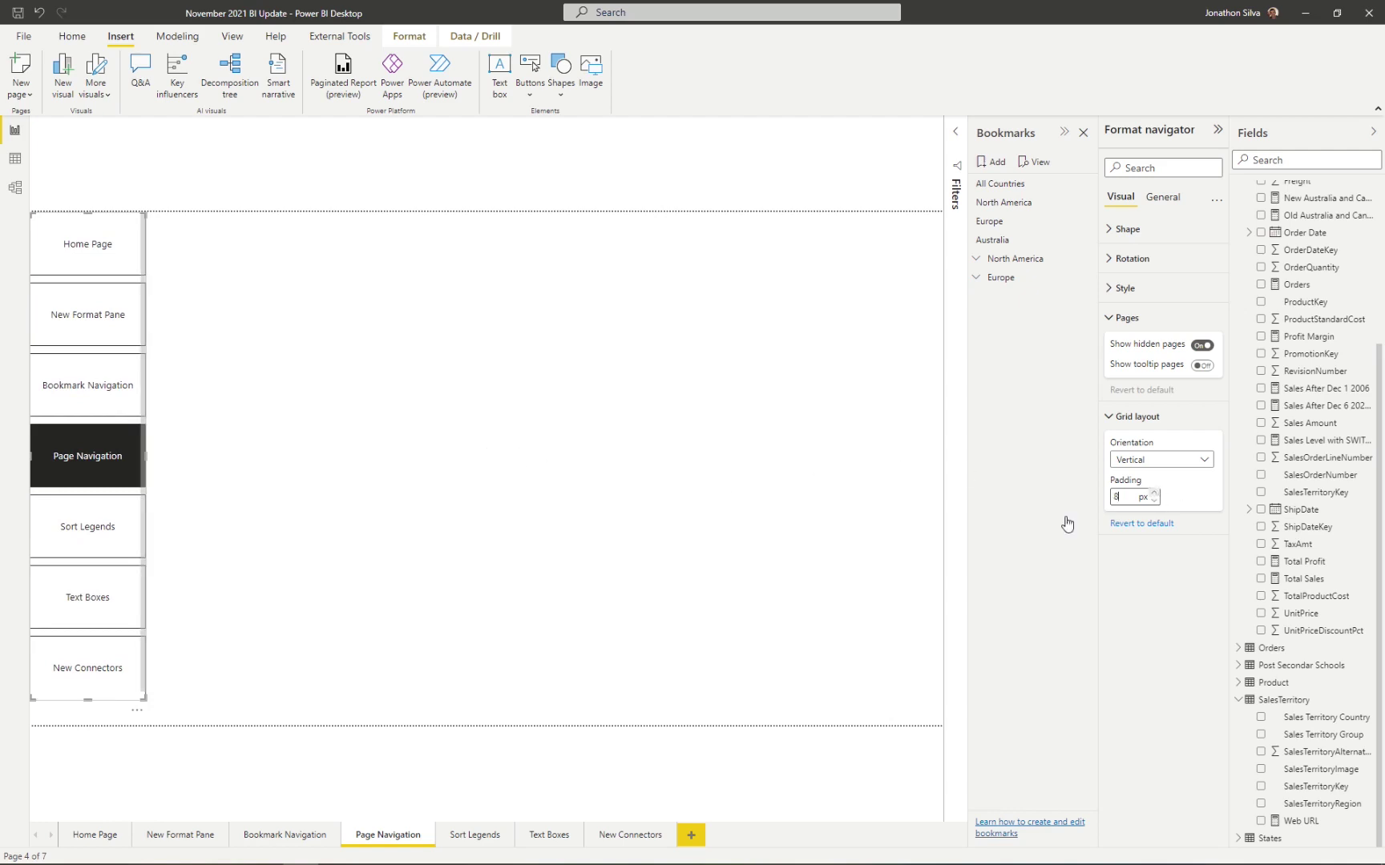
mouse_move(144, 700)
mouse_down()
mouse_move(163, 705)
mouse_move(124, 706)
mouse_up()
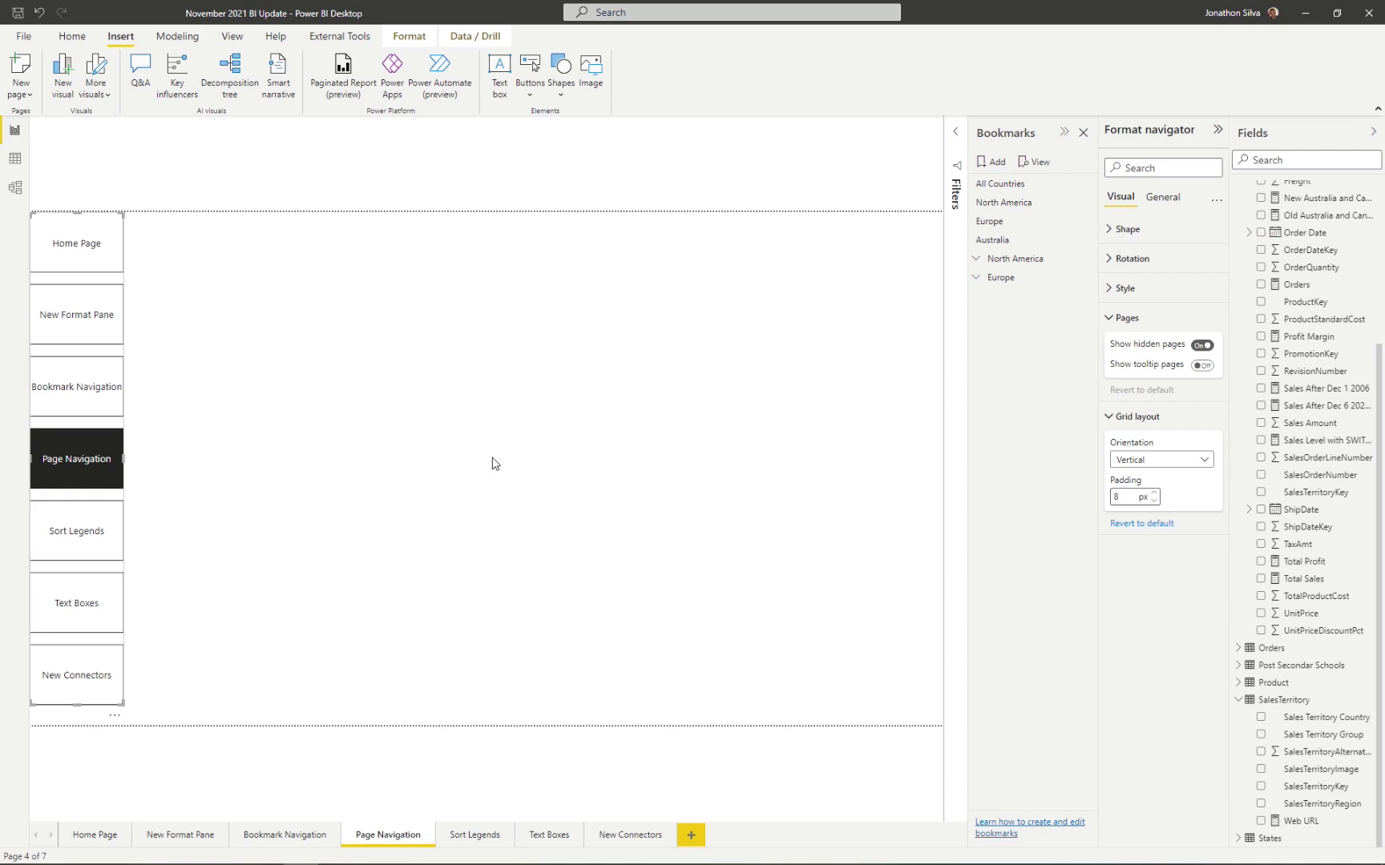
Step: On the Sort Legends page, sort the CalendarYear legend of the Total Profit column chart in descending order
click(473, 835)
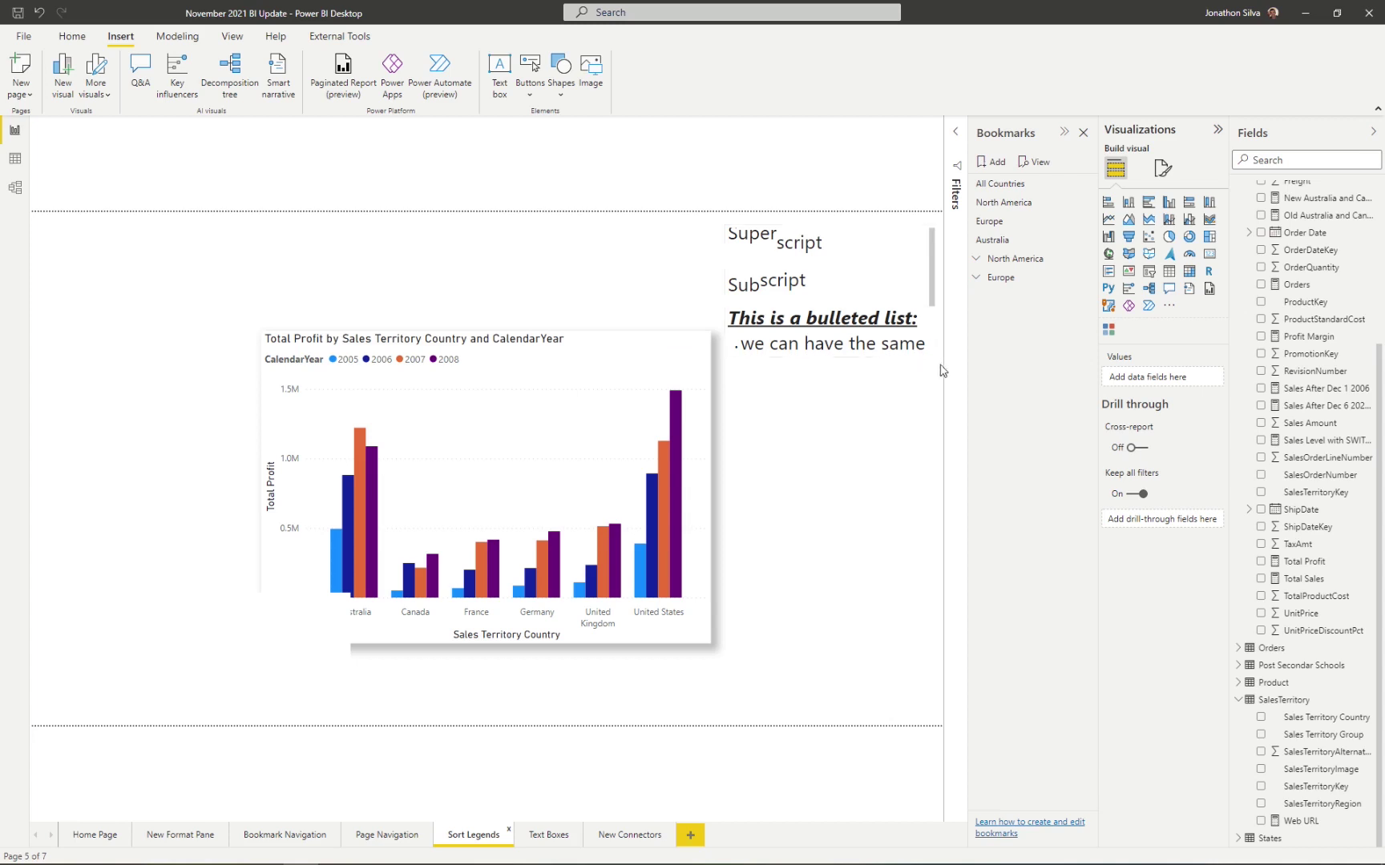
click(505, 471)
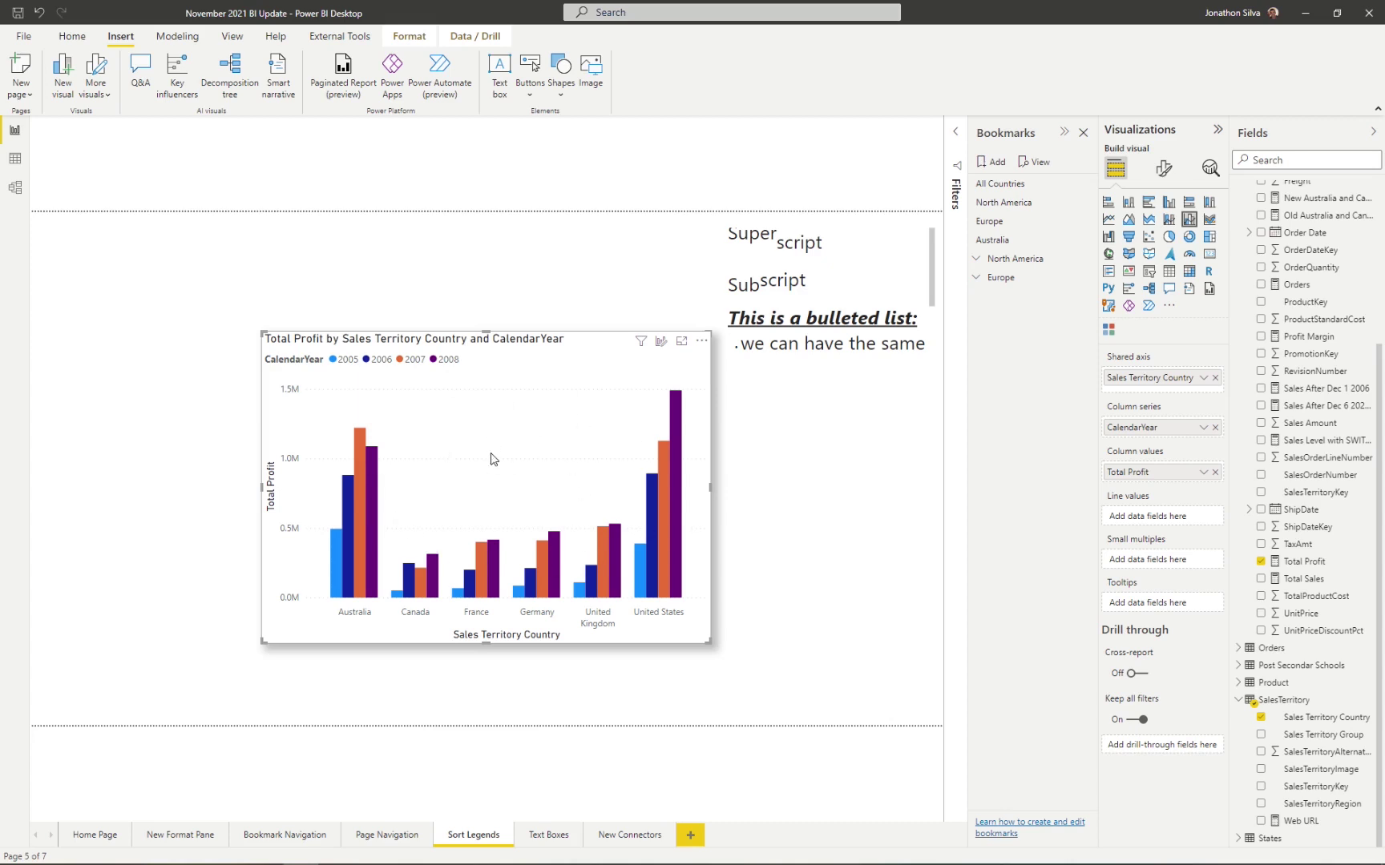
click(703, 344)
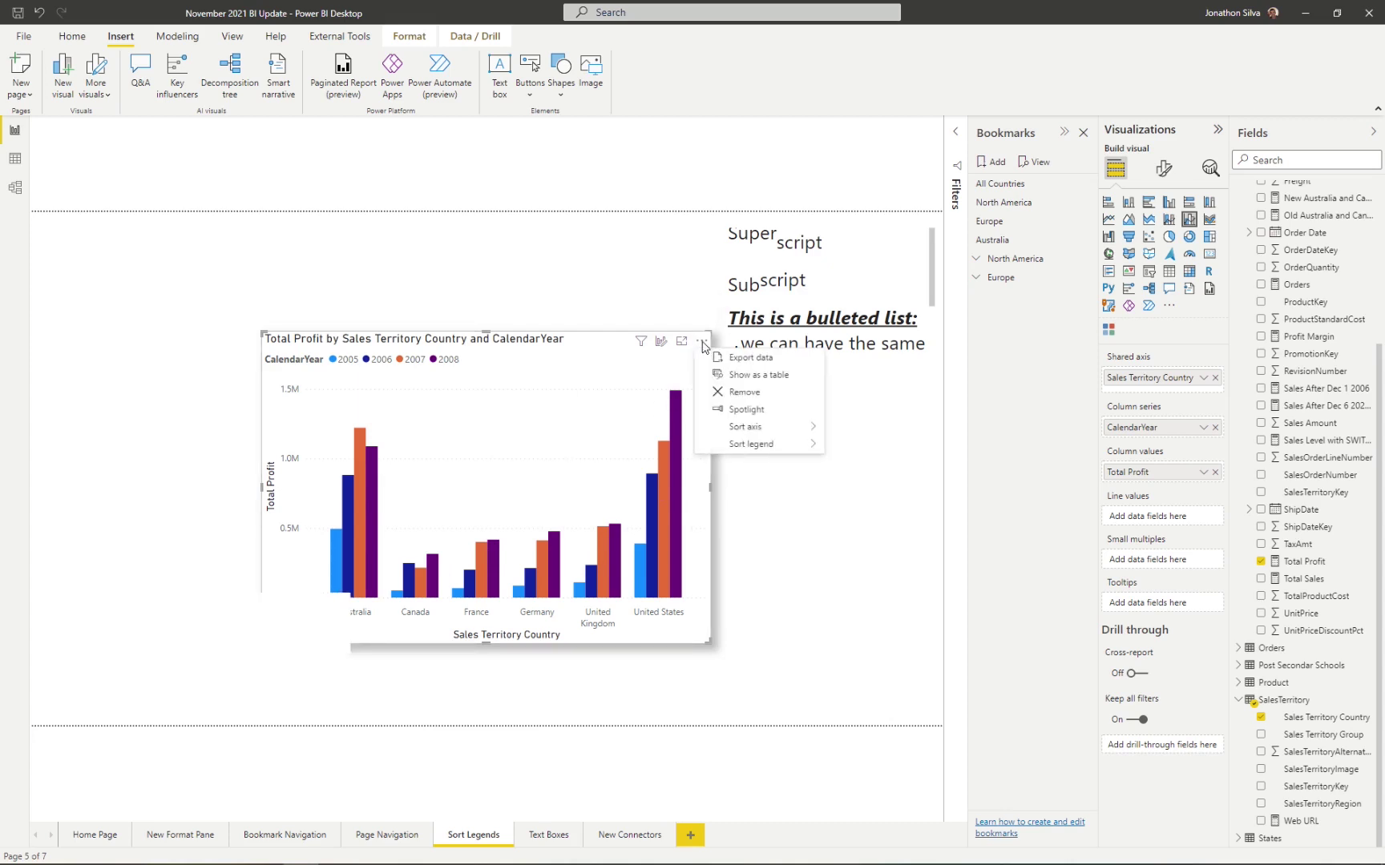
mouse_move(753, 426)
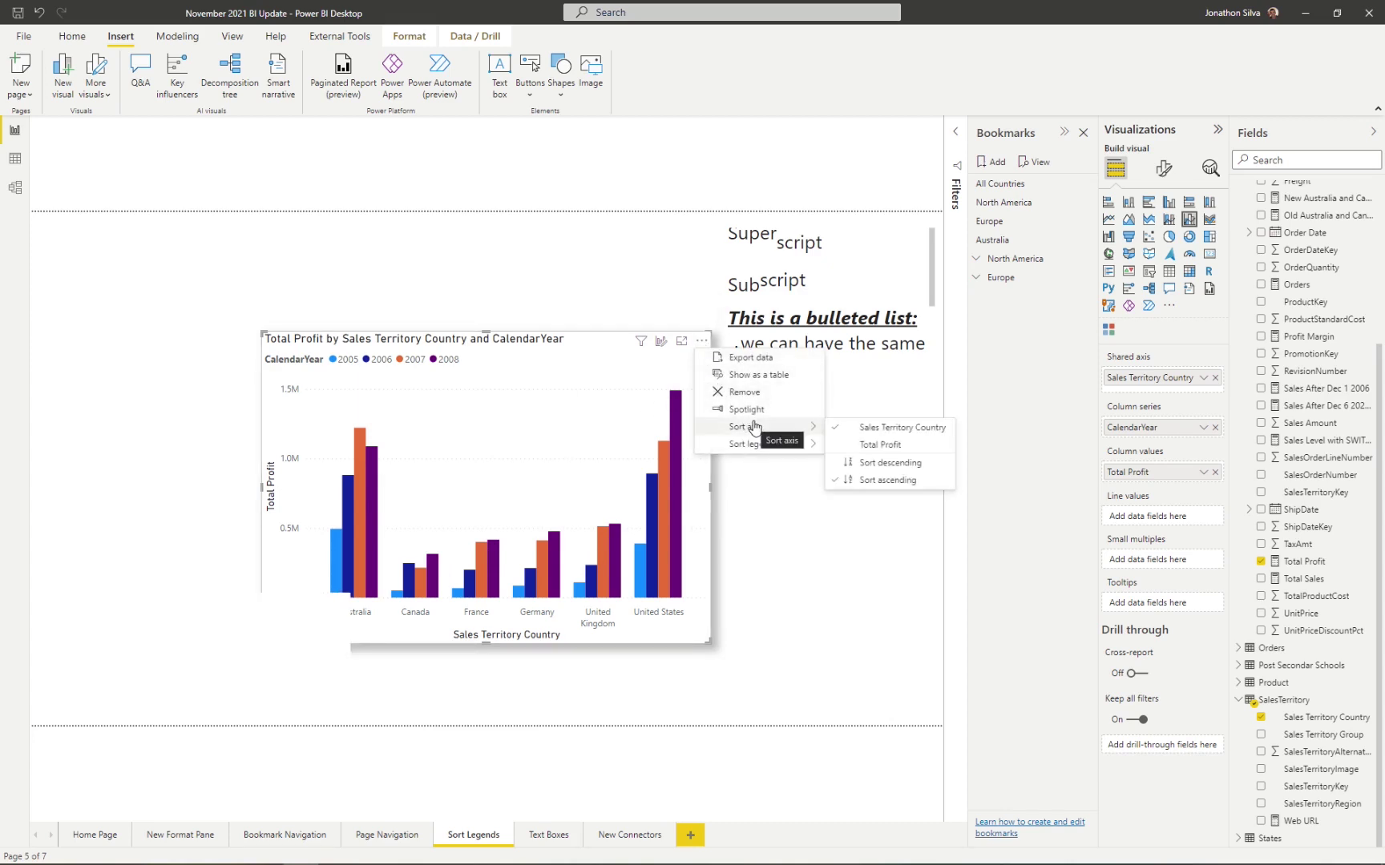
mouse_move(796, 447)
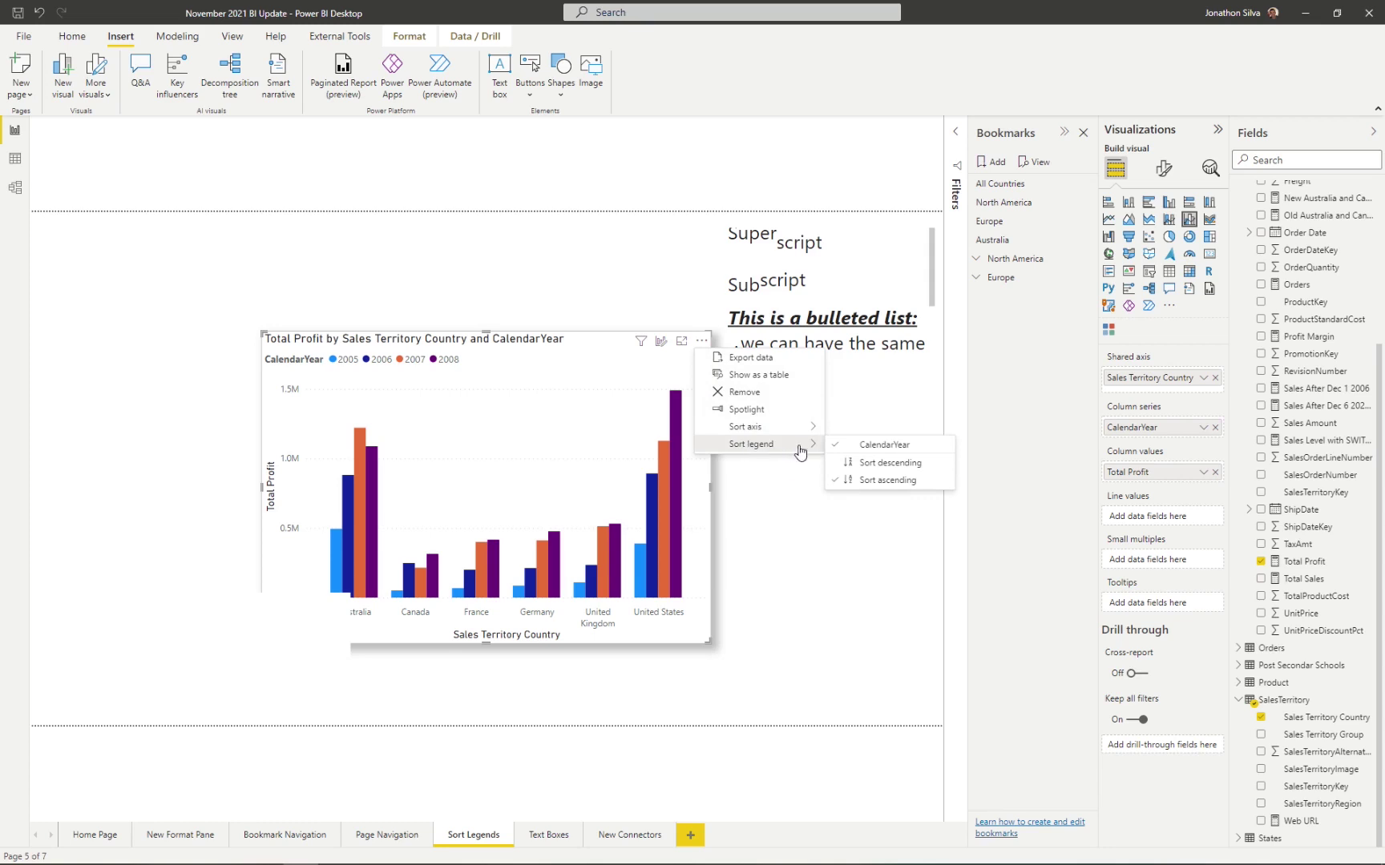
click(916, 465)
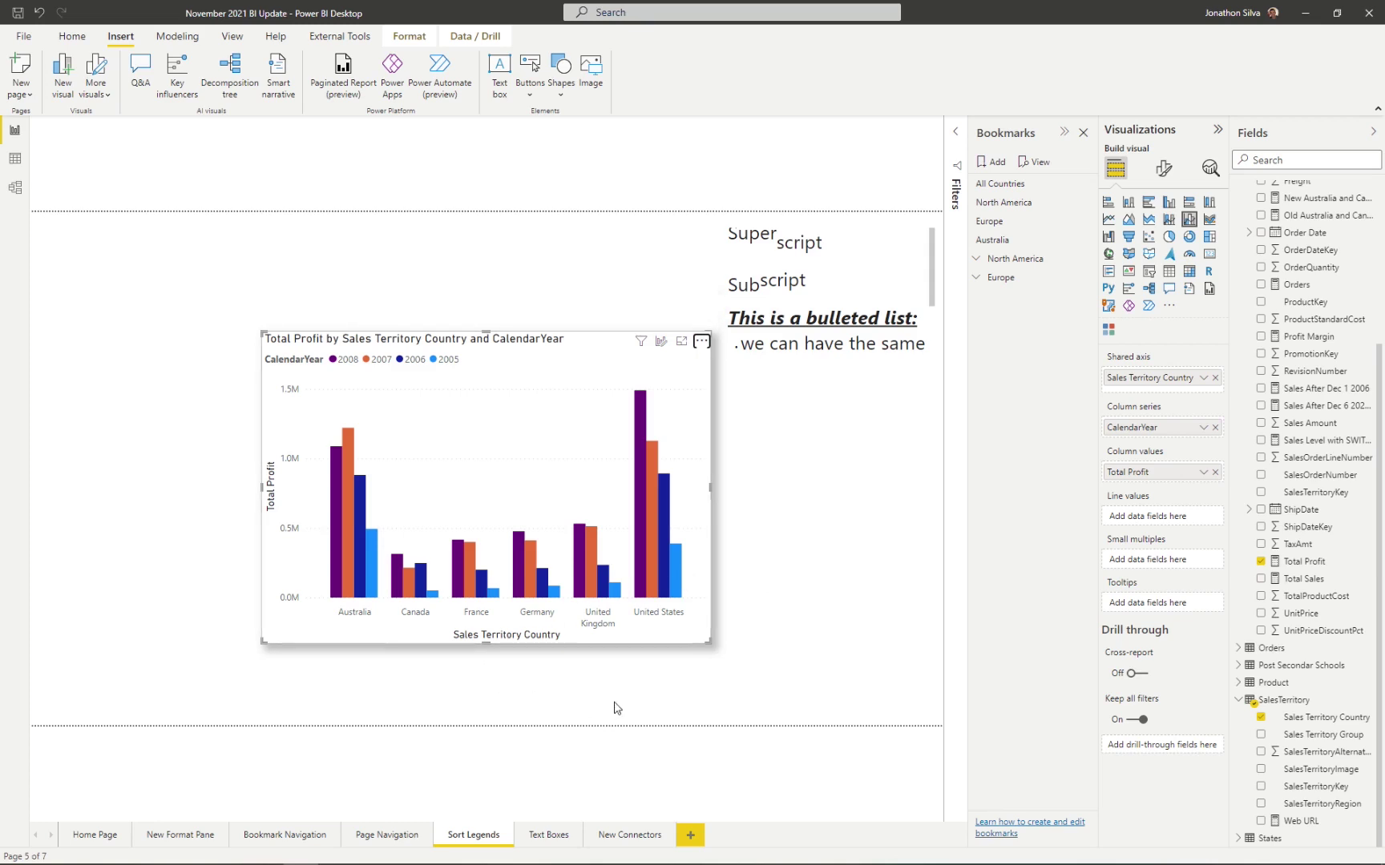
Step: On the Text Boxes page, examine the superscript and subscript formatting in the text box's first two lines
click(833, 341)
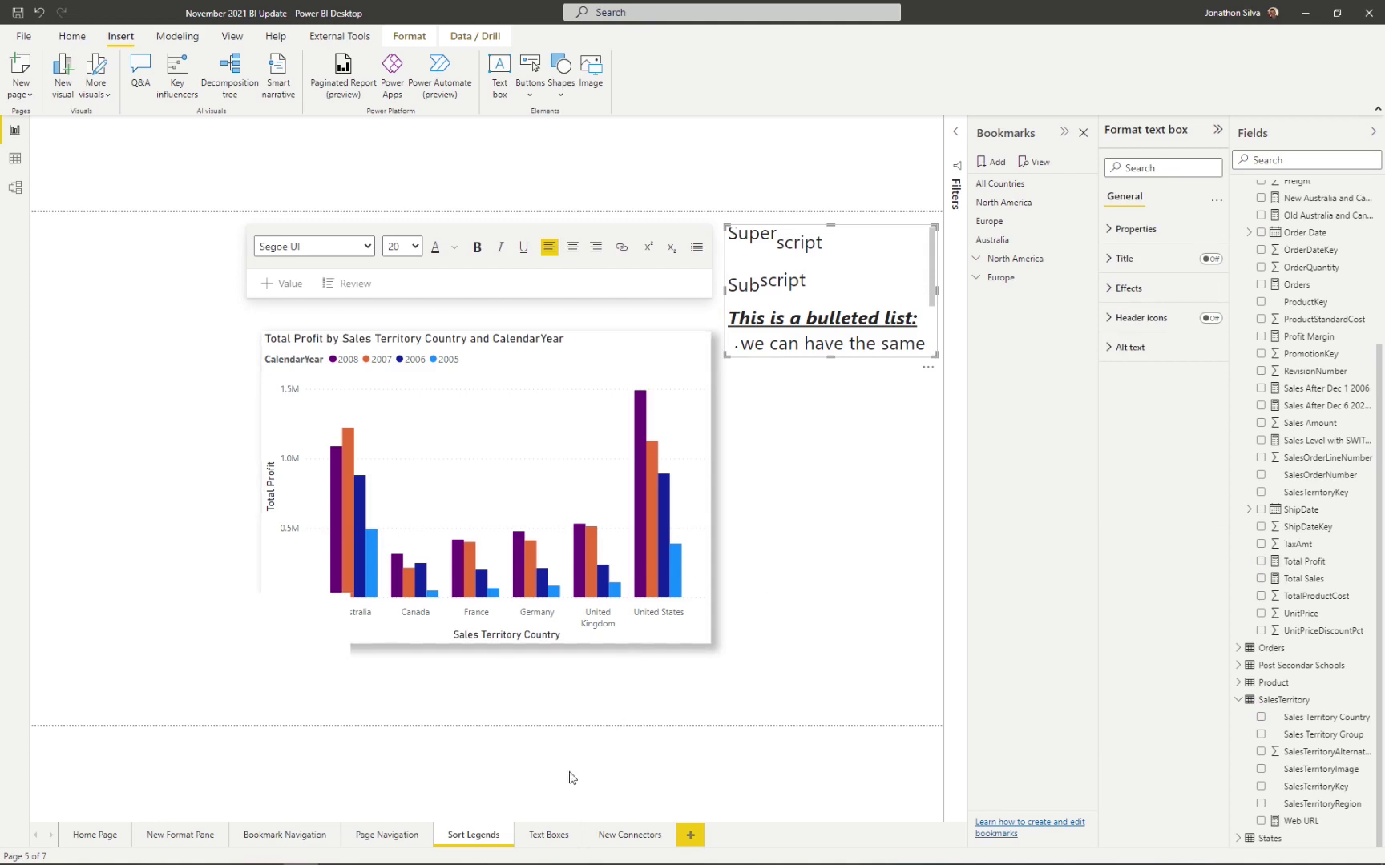
click(558, 837)
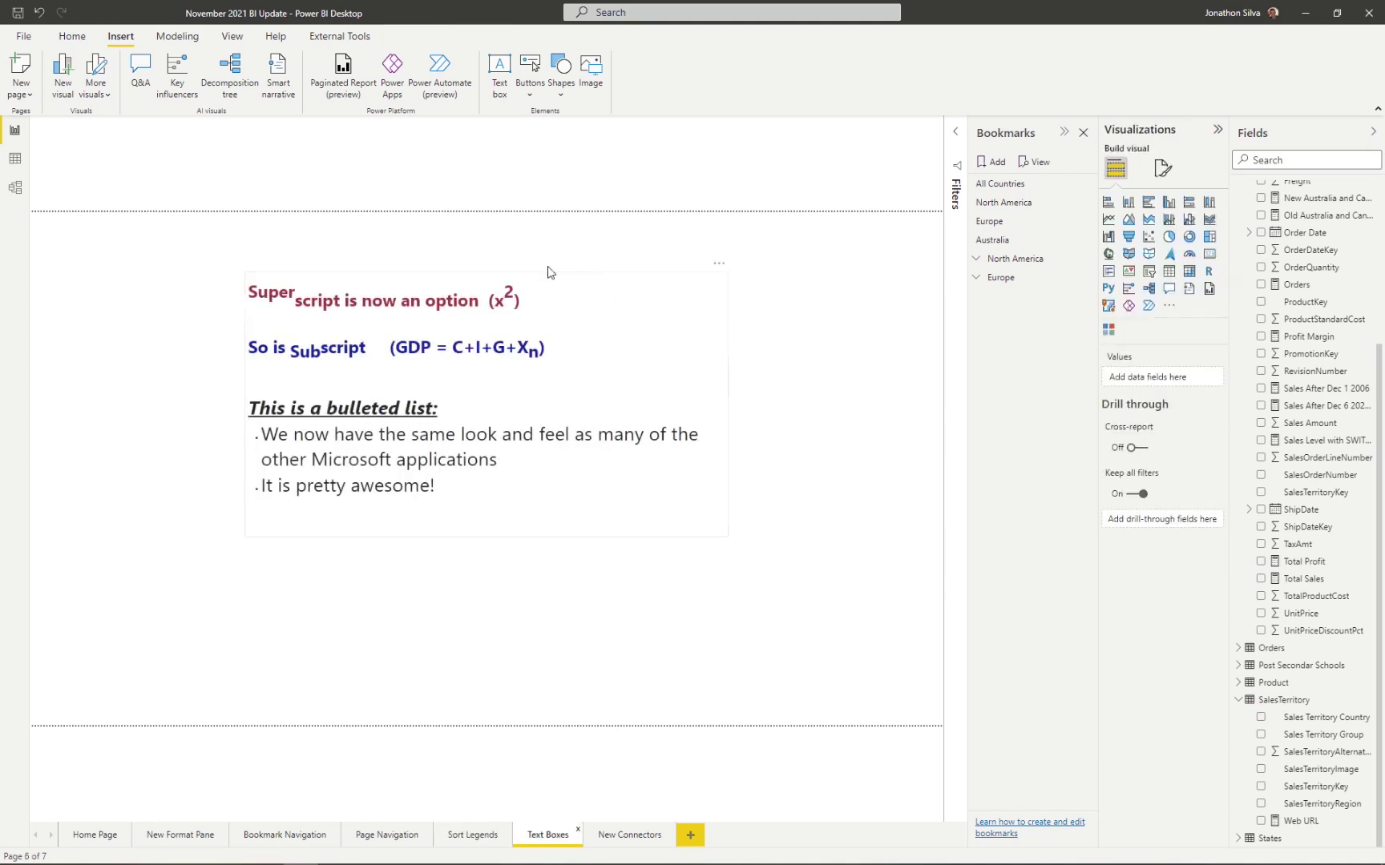
click(605, 511)
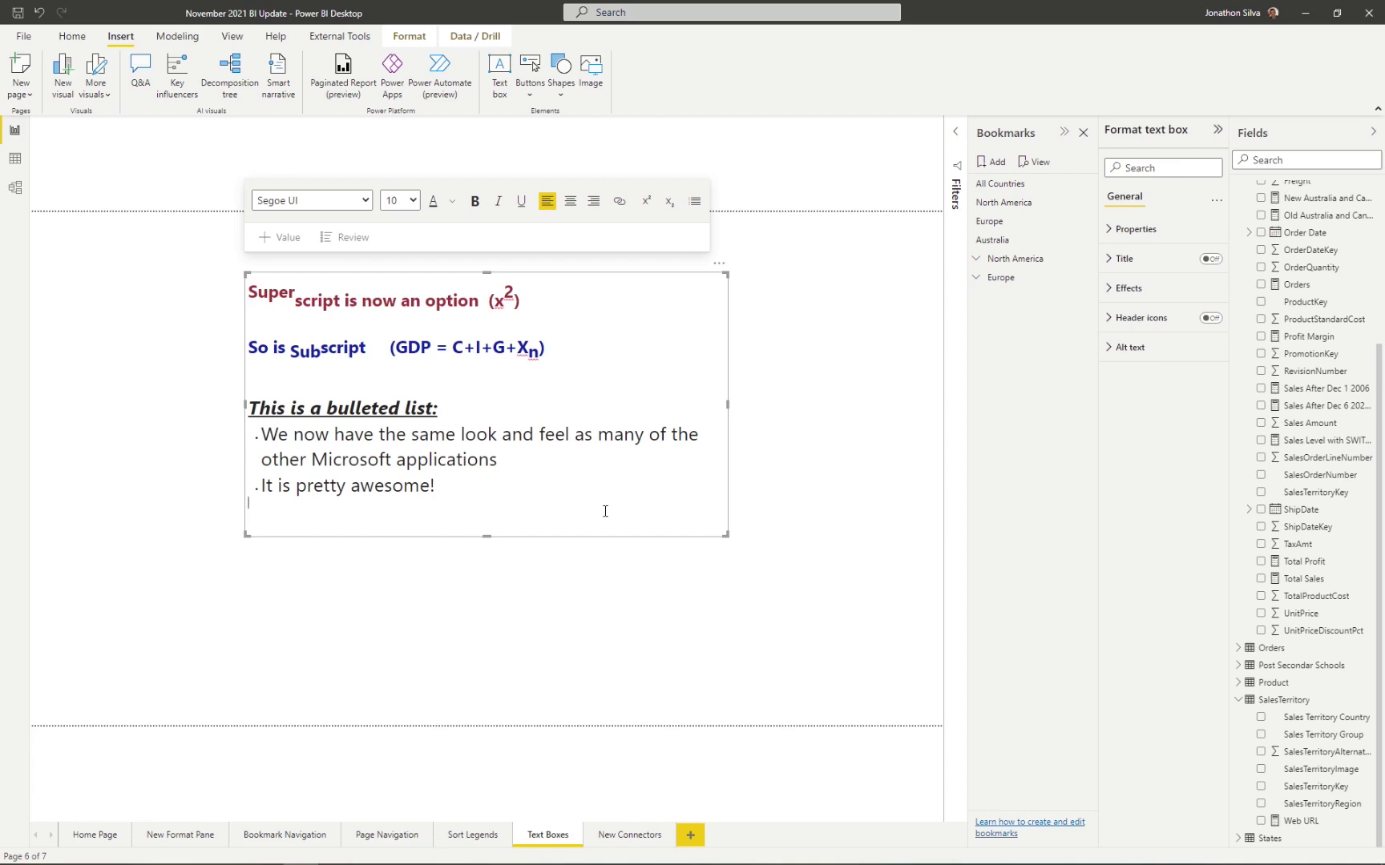
click(560, 304)
click(516, 301)
click(352, 349)
click(539, 351)
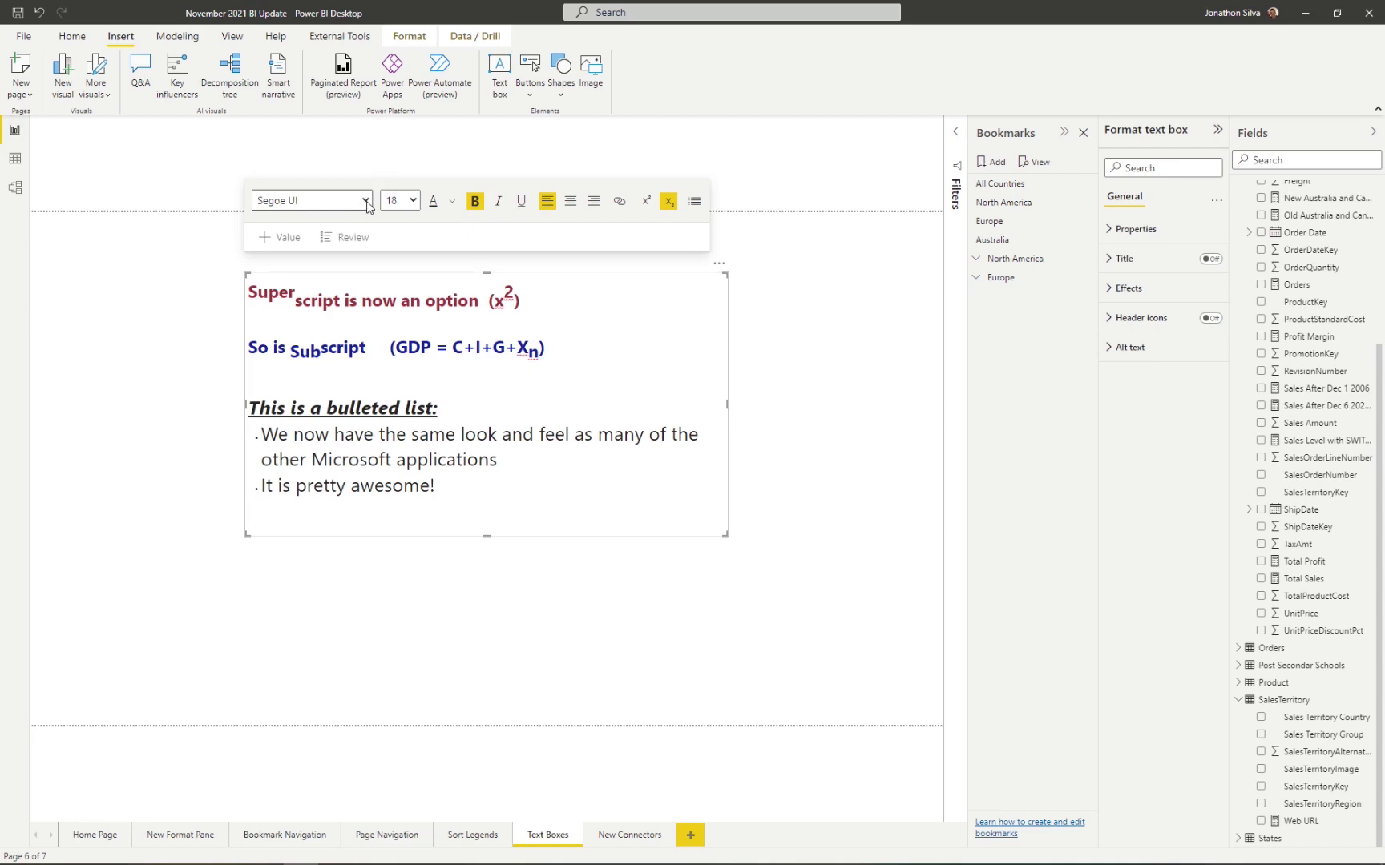
click(593, 348)
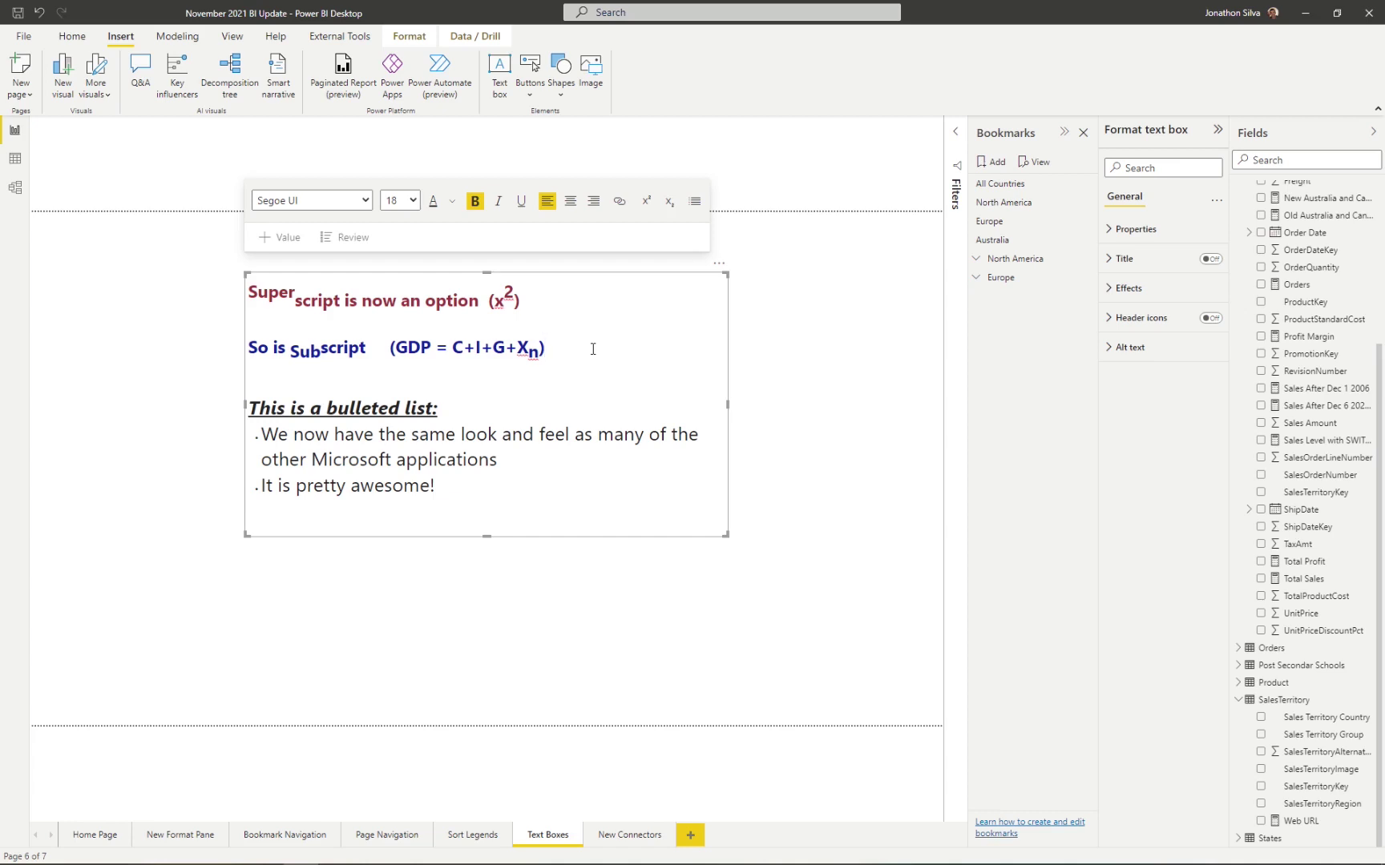
Step: Examine the bulleted list formatting of the text box's underlined heading and its last bullet
click(475, 407)
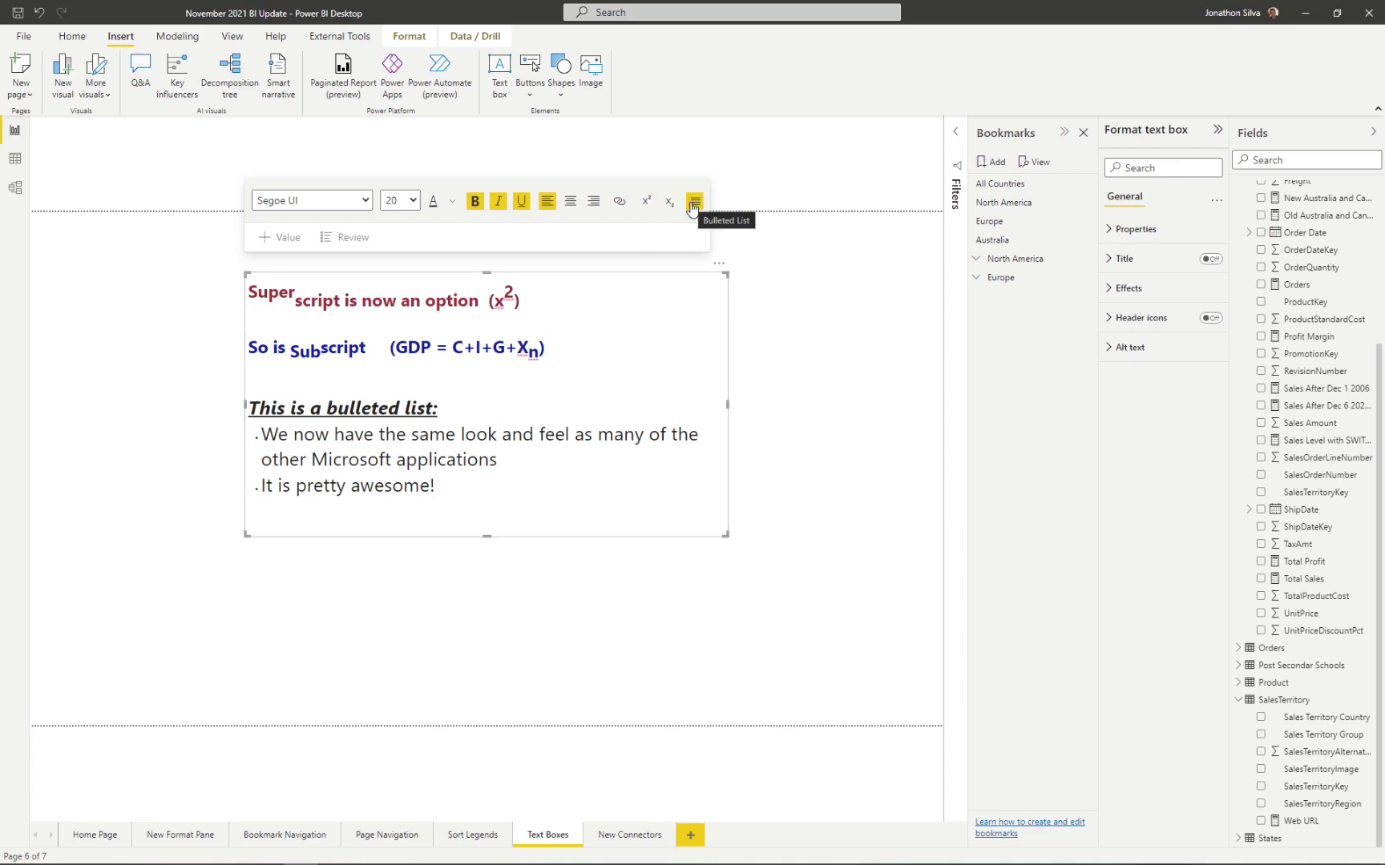
click(346, 484)
click(450, 481)
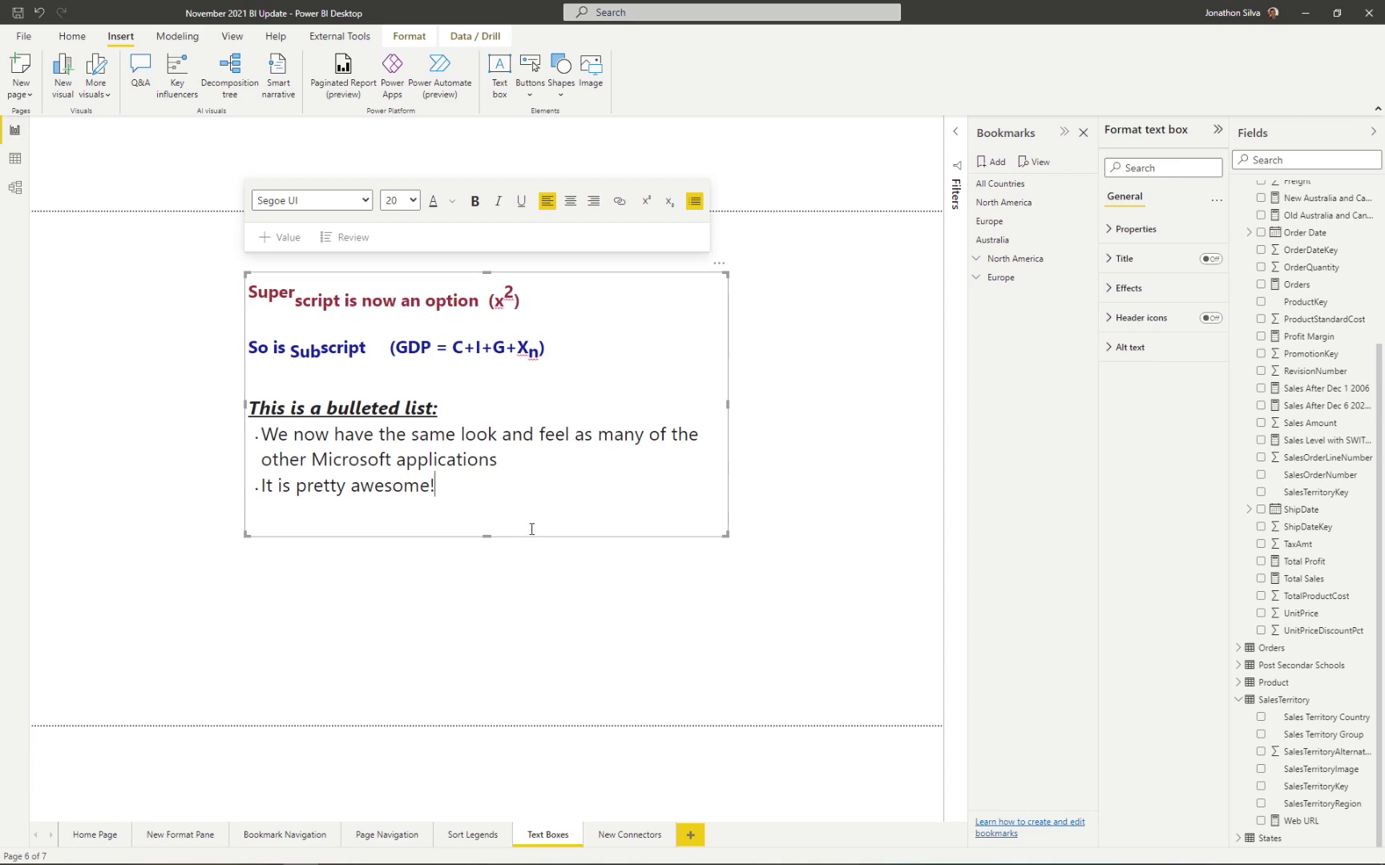
Step: Show the New Connectors page to review the lists of new and updated Power BI connectors
click(629, 835)
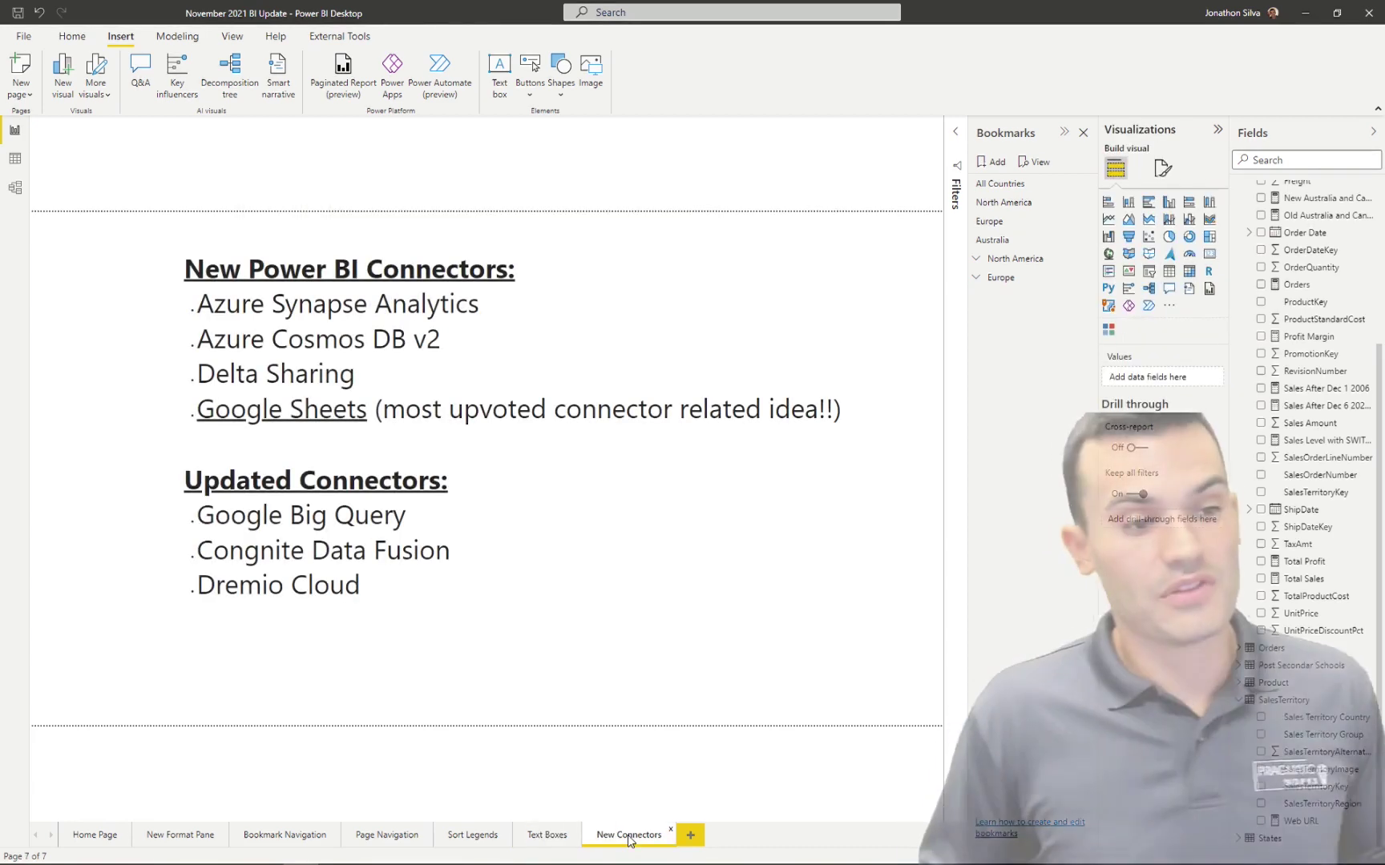